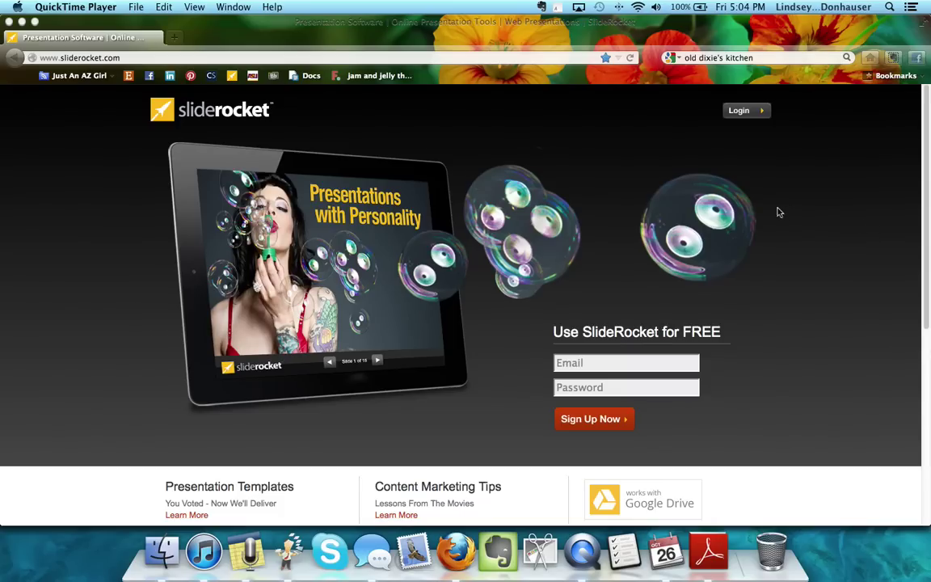
Log in to SlideRocket with the credentials already saved in the login form
left_click(761, 114)
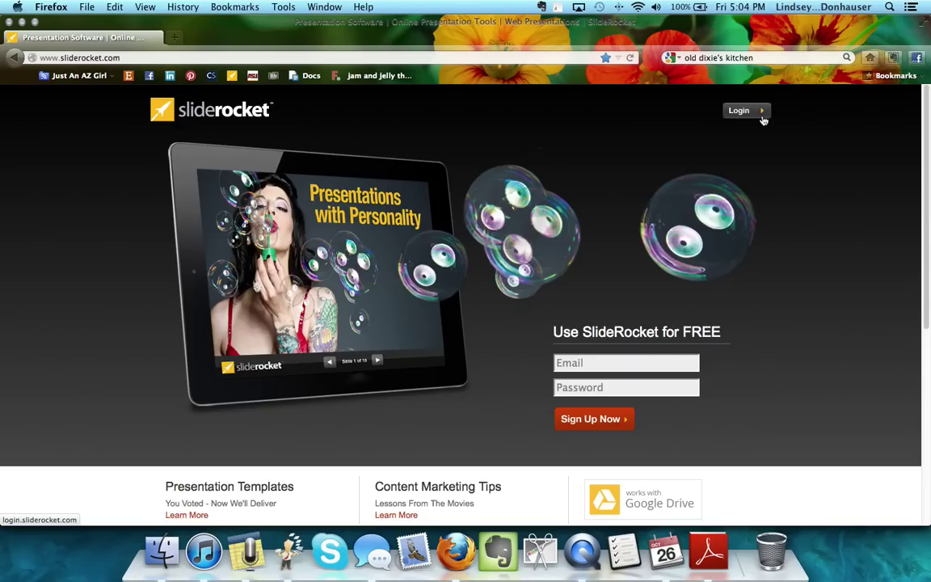
left_click(731, 113)
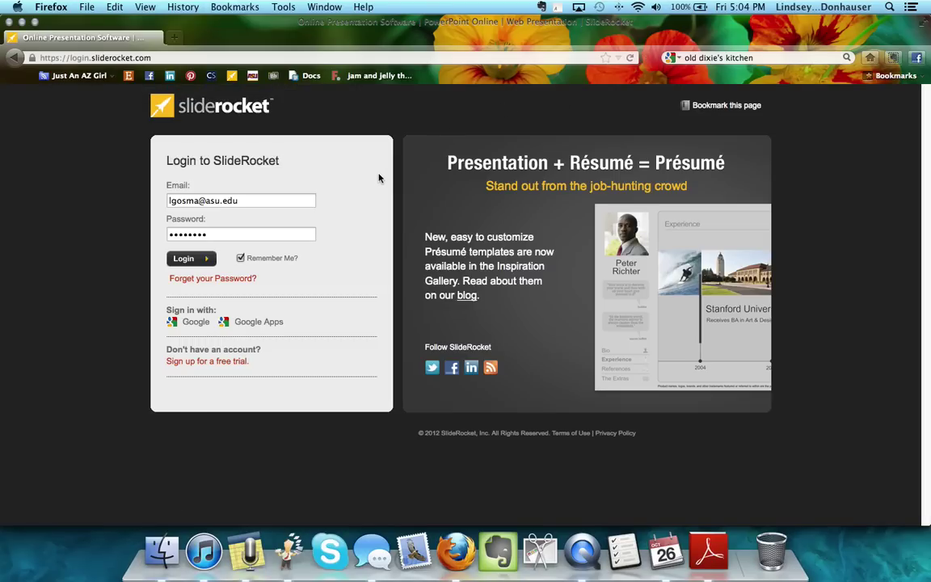
left_click(184, 259)
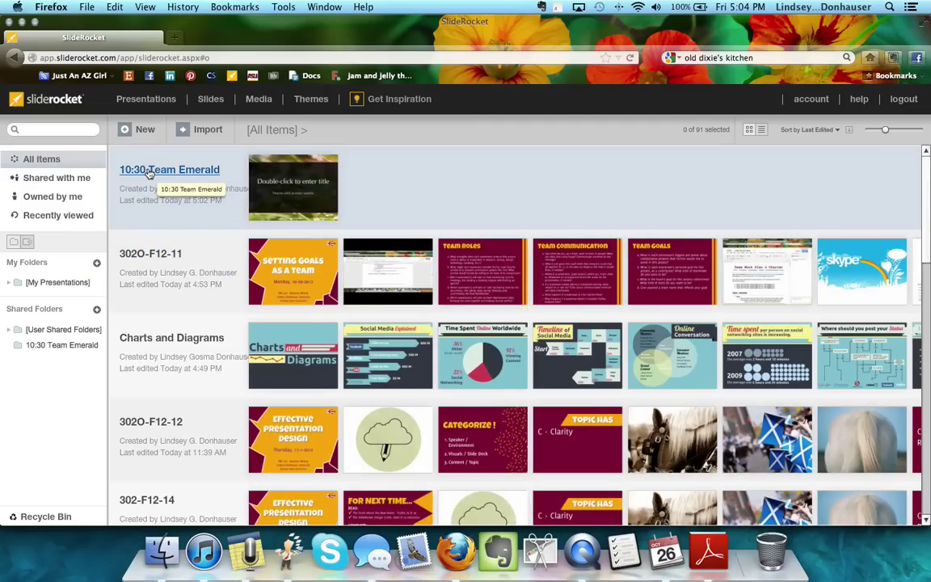
Open the 10:30 Team Emerald presentation from the shared folder of the same name for editing
left_click(33, 348)
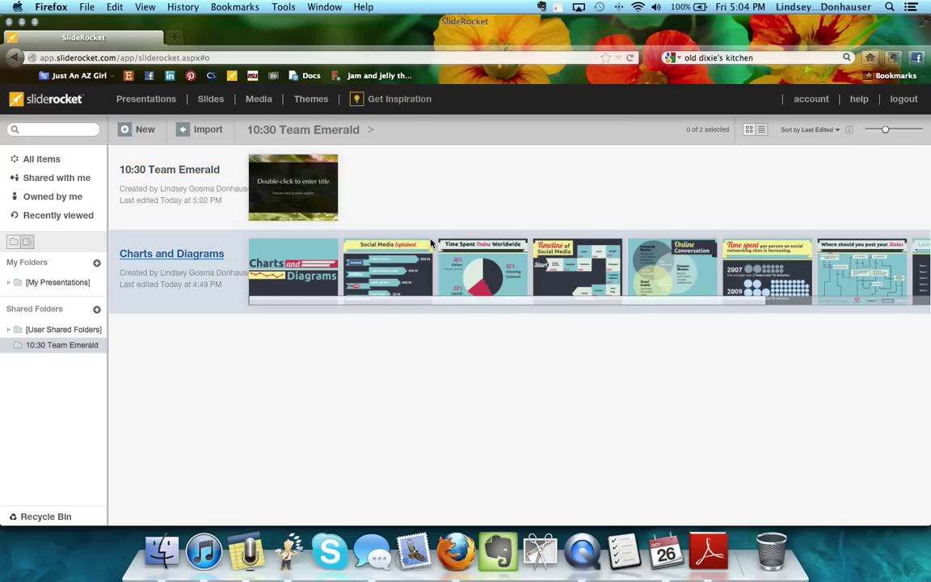
left_click(210, 178)
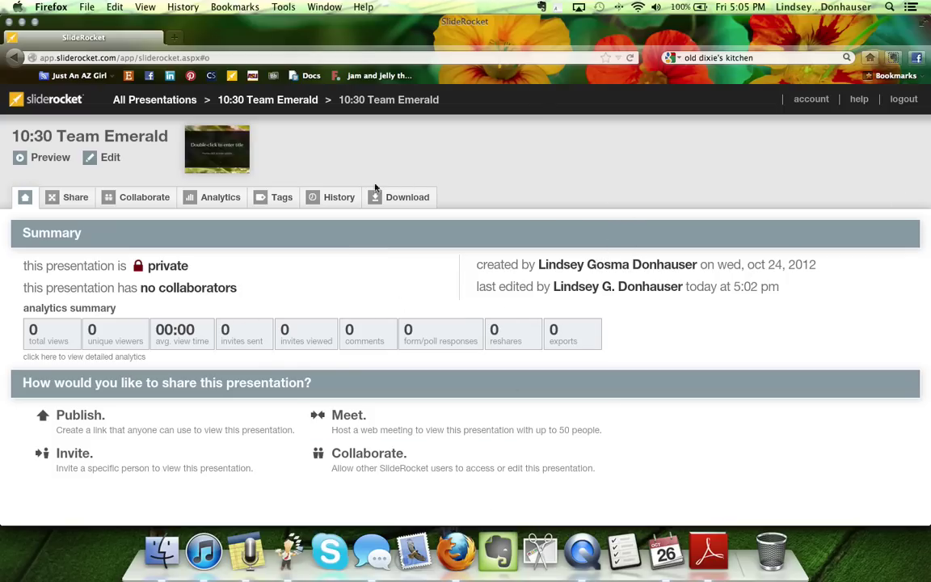
left_click(107, 160)
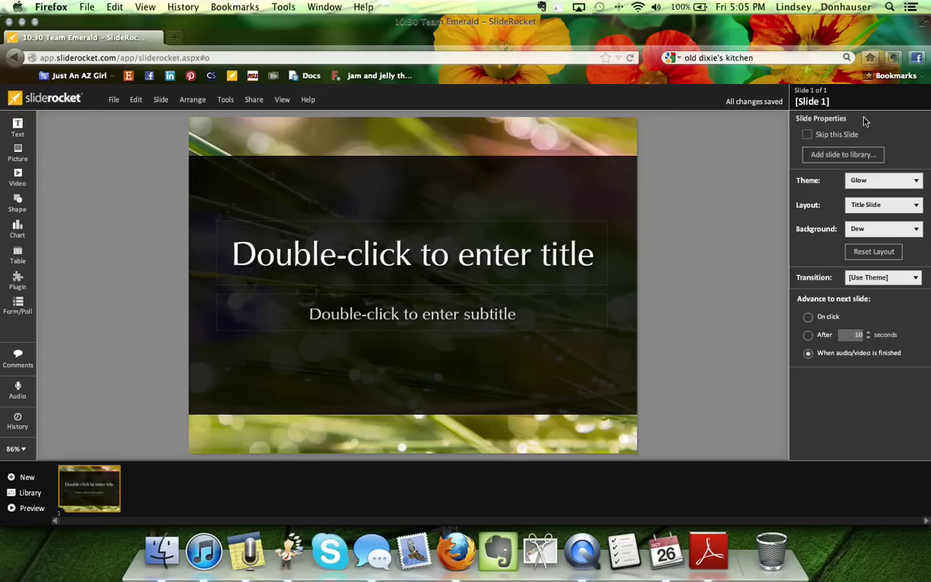
Rename the first slide as Intro
left_click(828, 103)
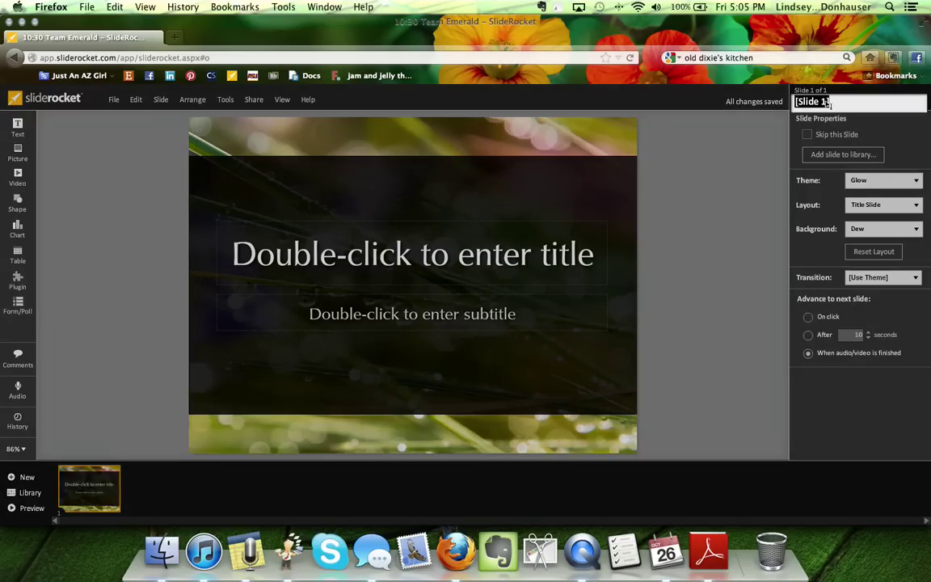
type("Intro")
left_click(791, 134)
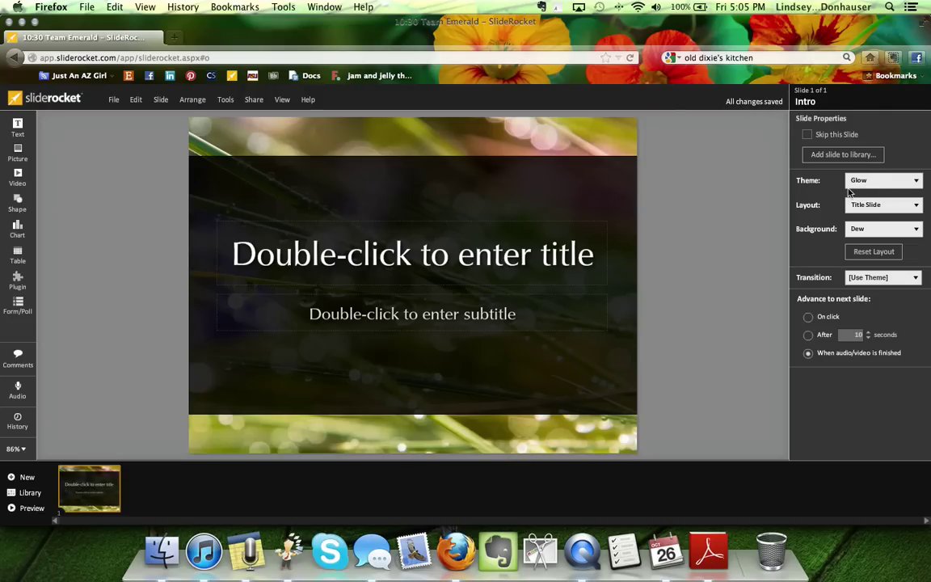
Look through the available themes, keeping Glow, and check the slide layouts that the theme offers
left_click(866, 184)
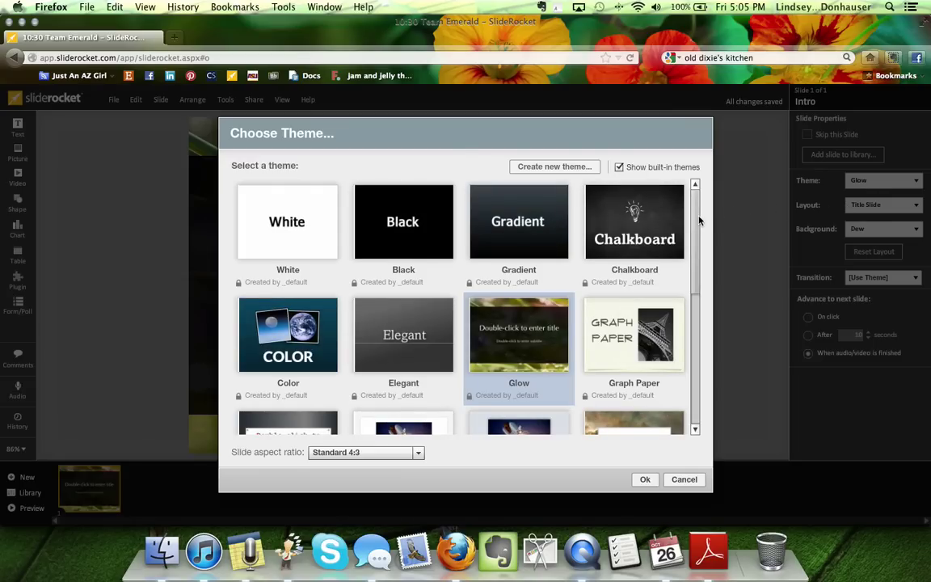
left_click_drag(700, 219, 693, 268)
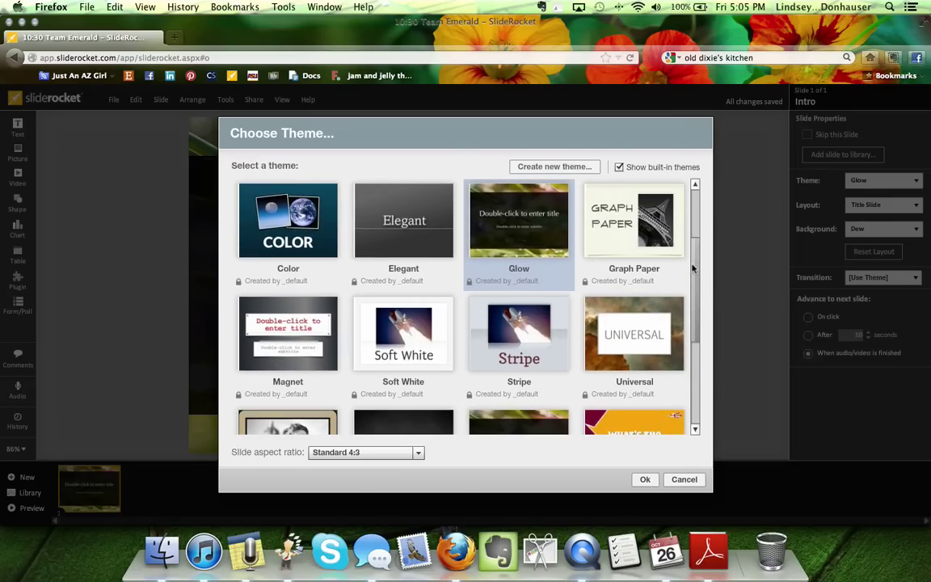
scroll(692, 268, "down", 5)
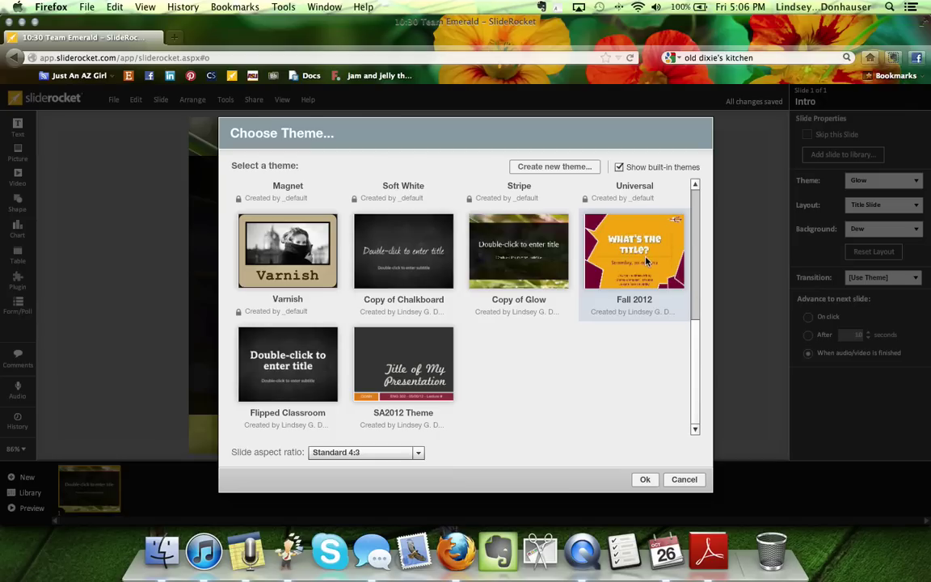
scroll(621, 302, "up", 6)
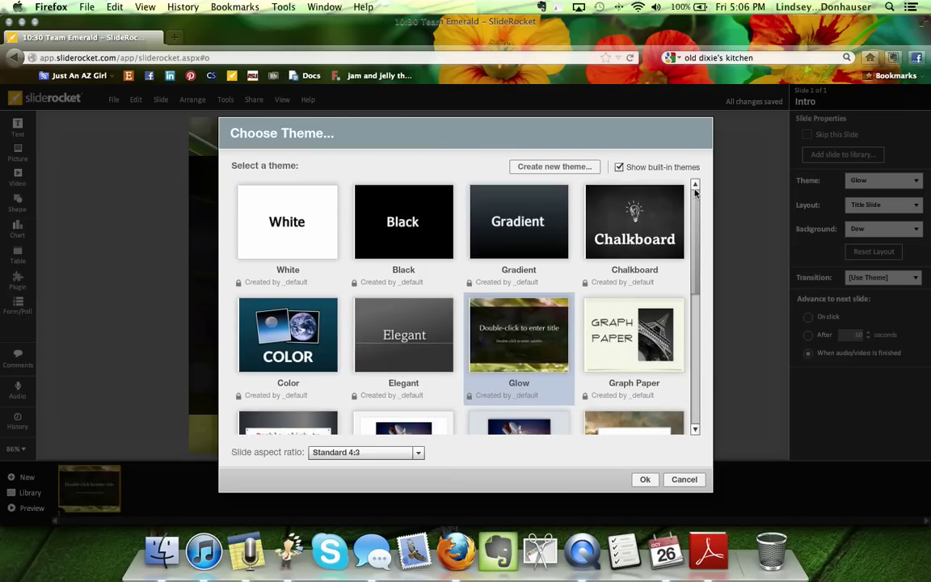
left_click(644, 479)
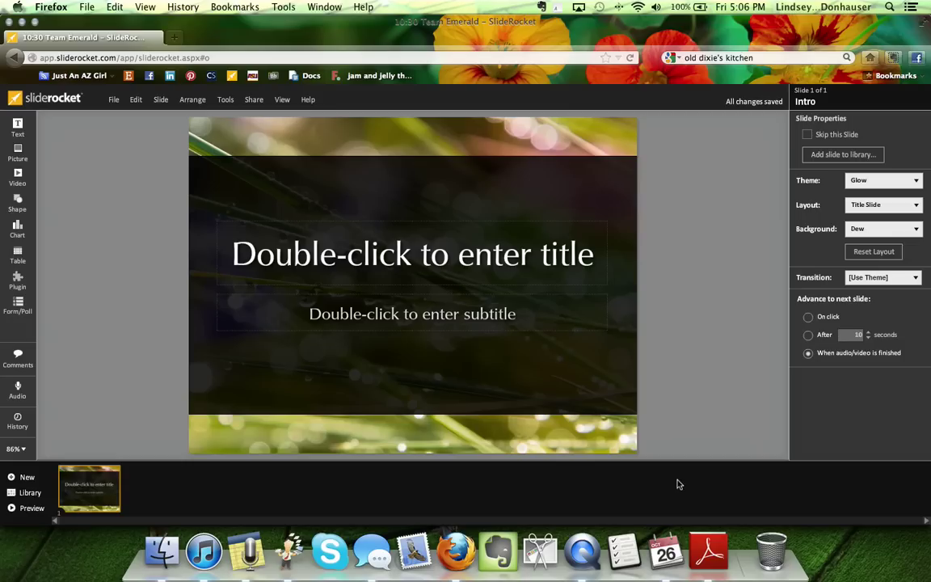
left_click(877, 207)
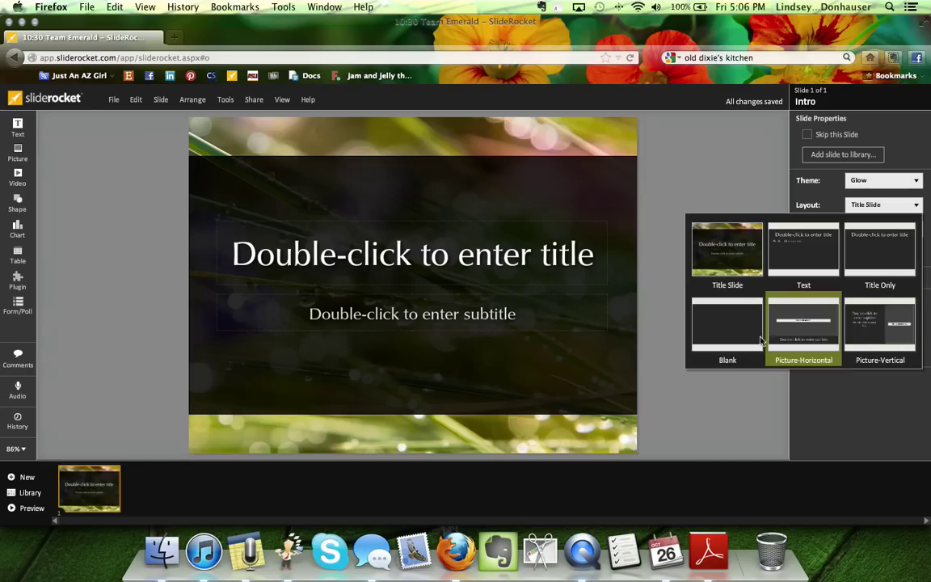
left_click(675, 353)
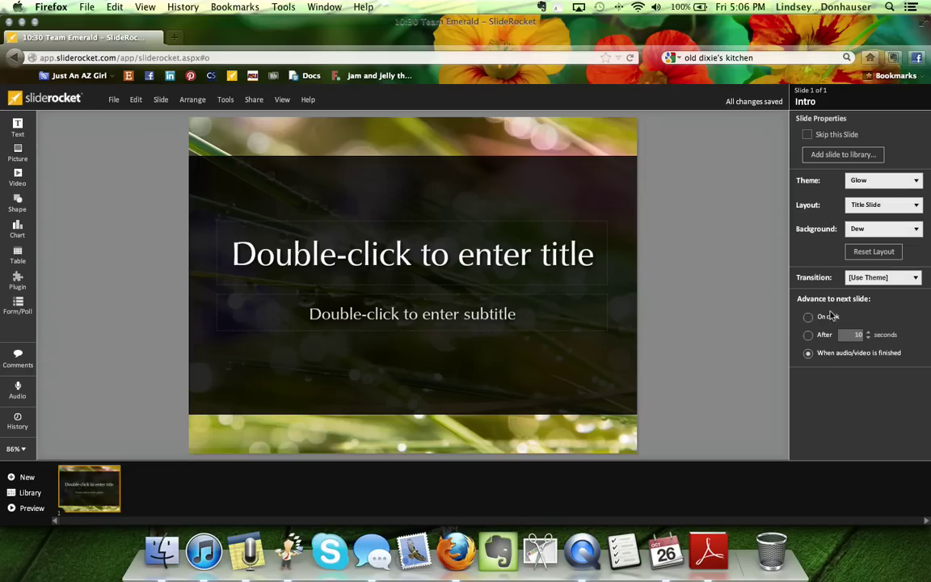
Try the Default theme background, an orange colour fill and the Dew background on the Intro slide
left_click(872, 229)
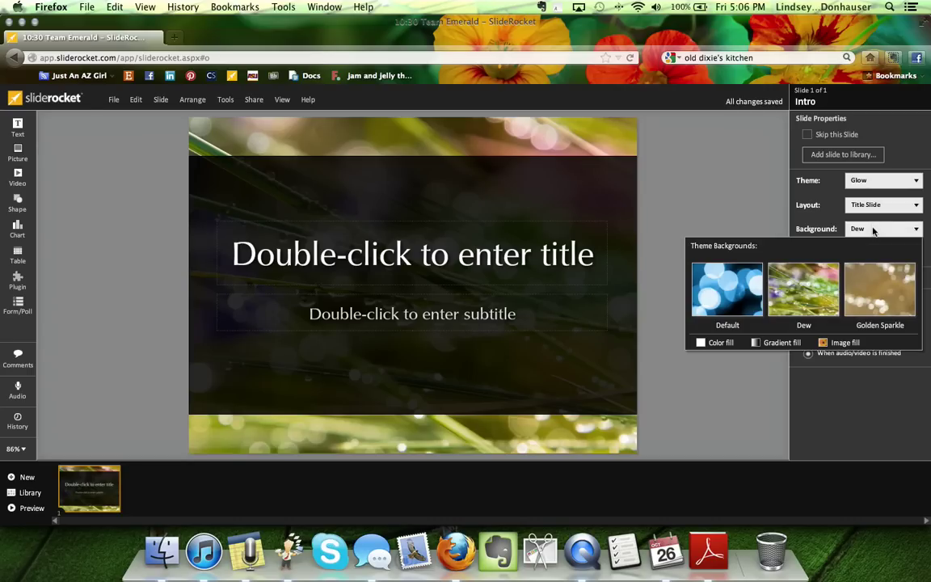
left_click(727, 289)
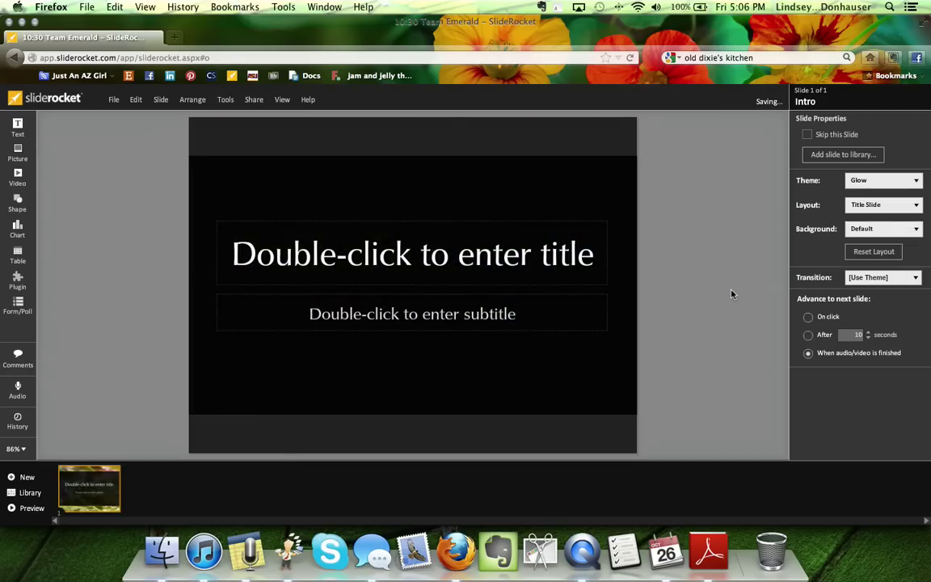
left_click(873, 230)
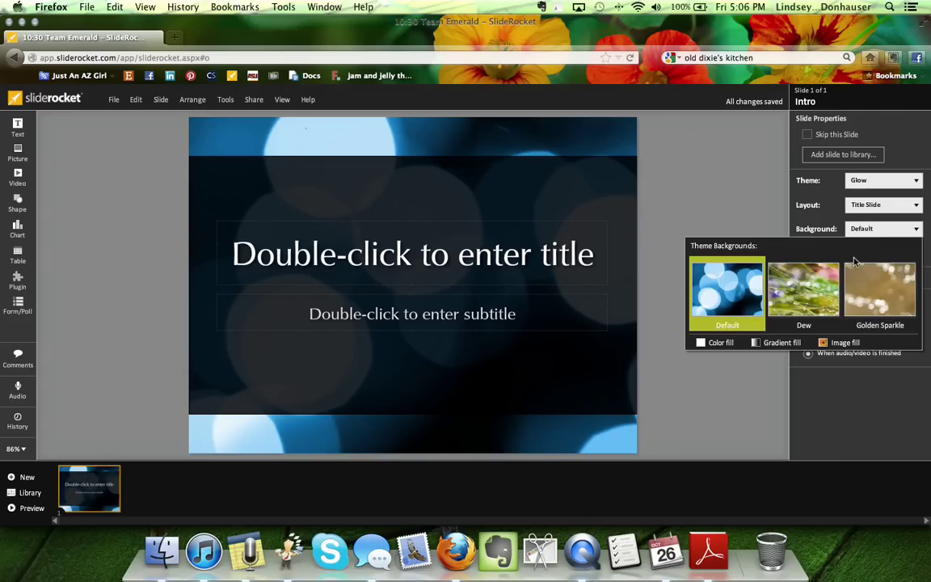
left_click(718, 344)
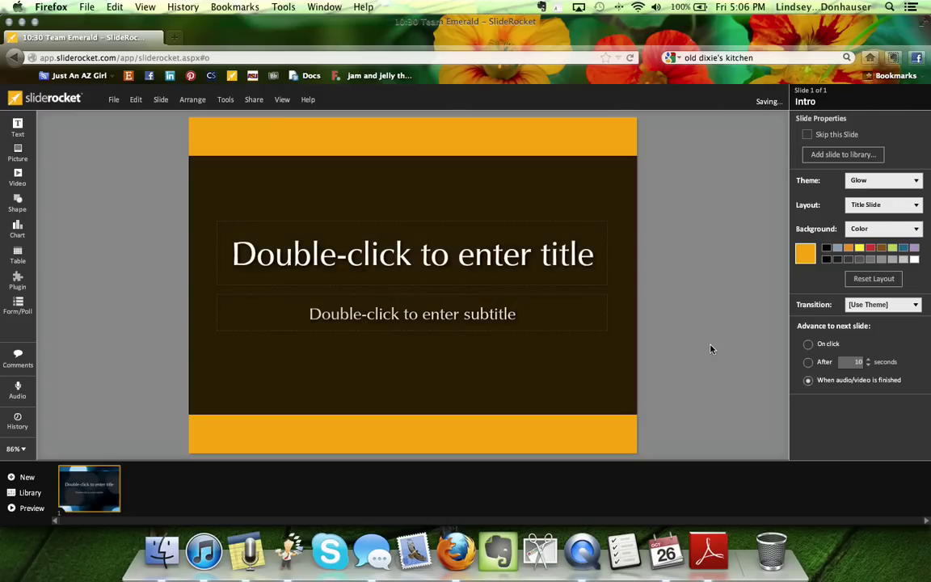
left_click(869, 248)
left_click(858, 248)
left_click(847, 248)
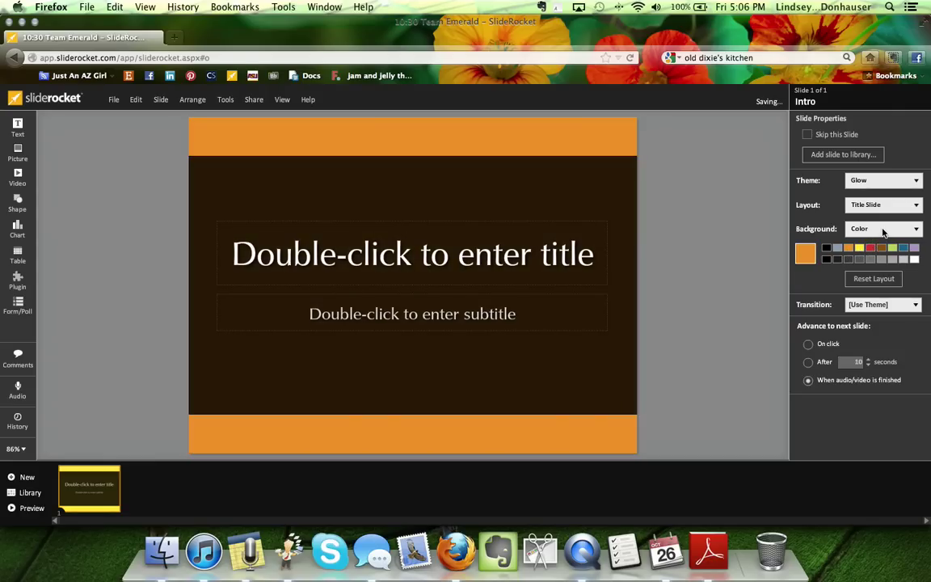
left_click(881, 230)
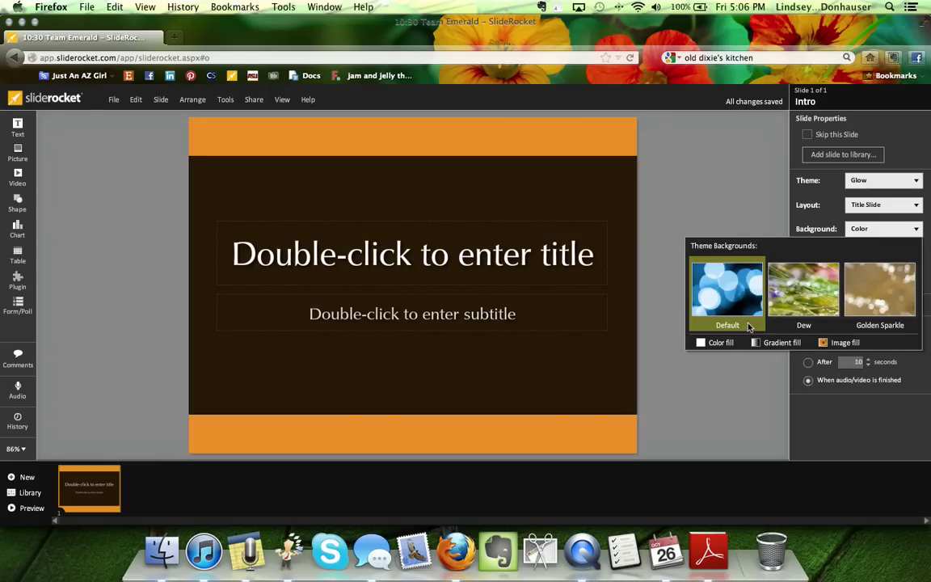
left_click(806, 300)
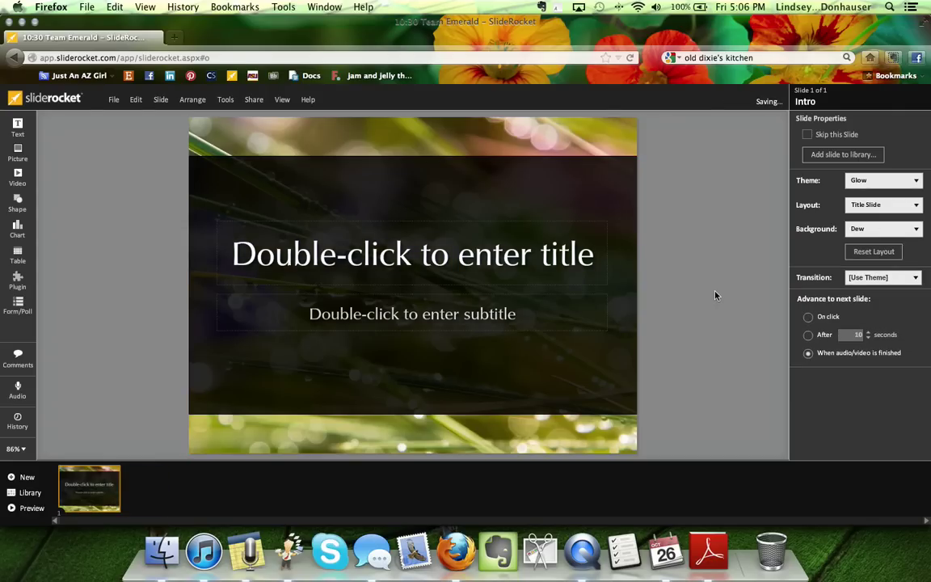
Set the Intro slide's background to the Golden Sparkle theme background
left_click(880, 232)
left_click(861, 293)
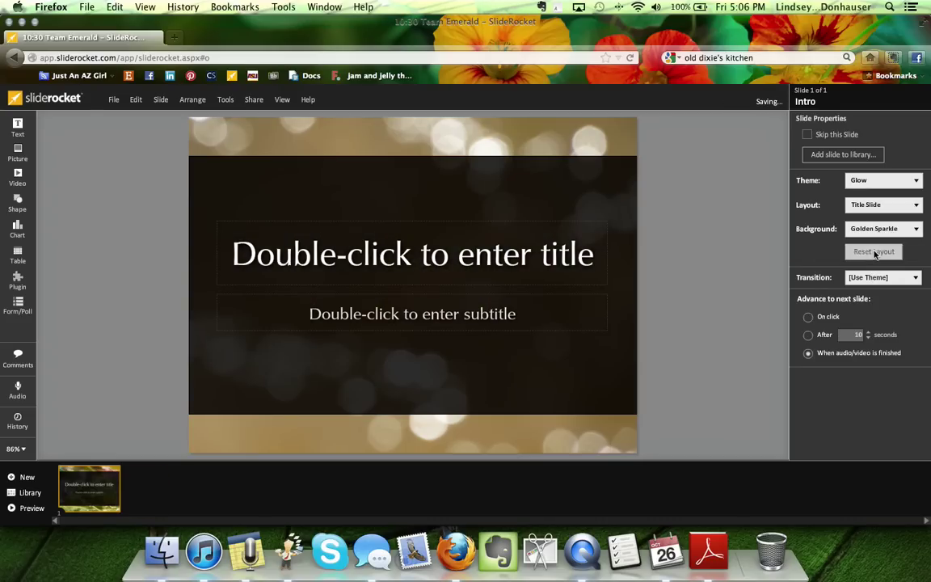
left_click(874, 231)
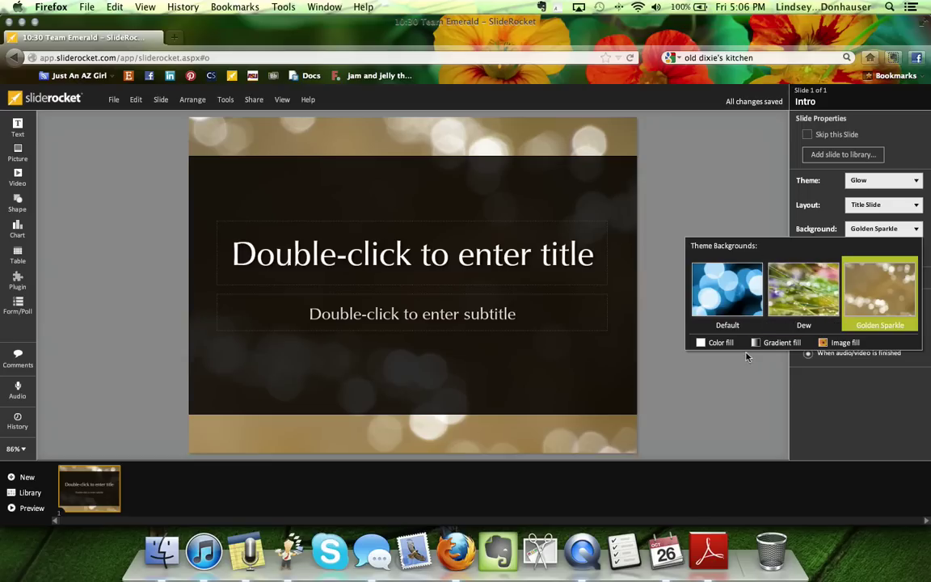
left_click(742, 206)
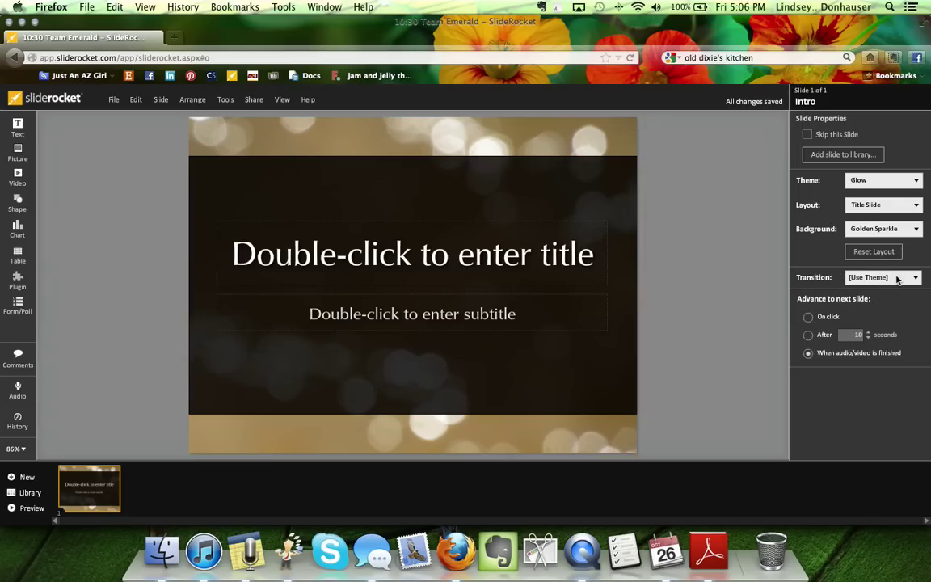
Review the slide transitions and advance options, keeping the slide set to advance when audio/video is finished
left_click(897, 278)
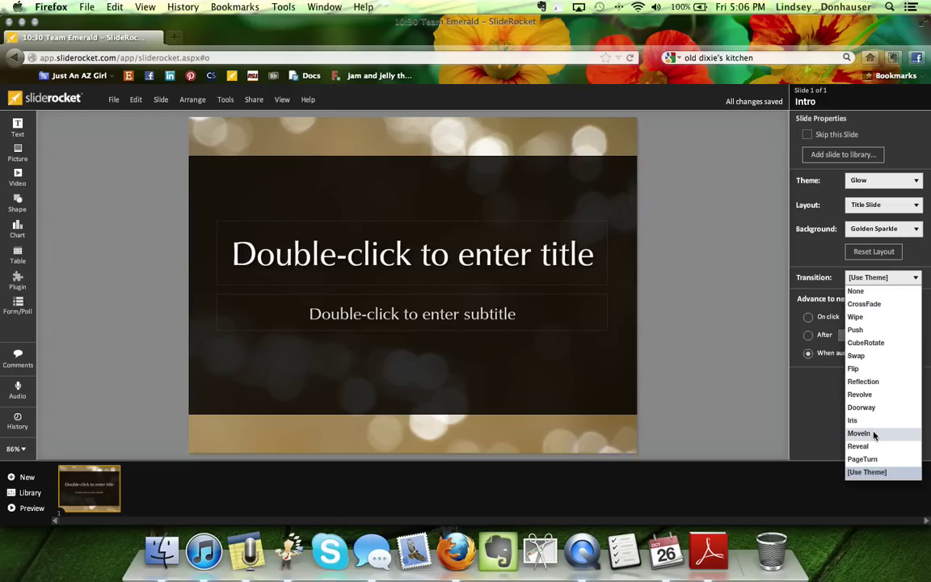
left_click(741, 335)
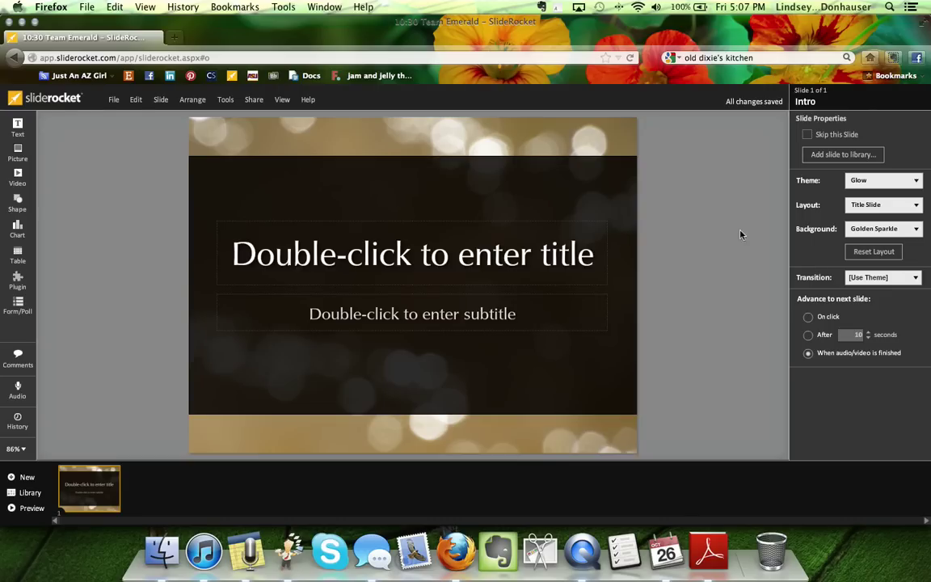
left_click(836, 322)
left_click(823, 336)
left_click(808, 354)
Enter "Title of My Presentation" as the title on the Intro slide
double_click(401, 270)
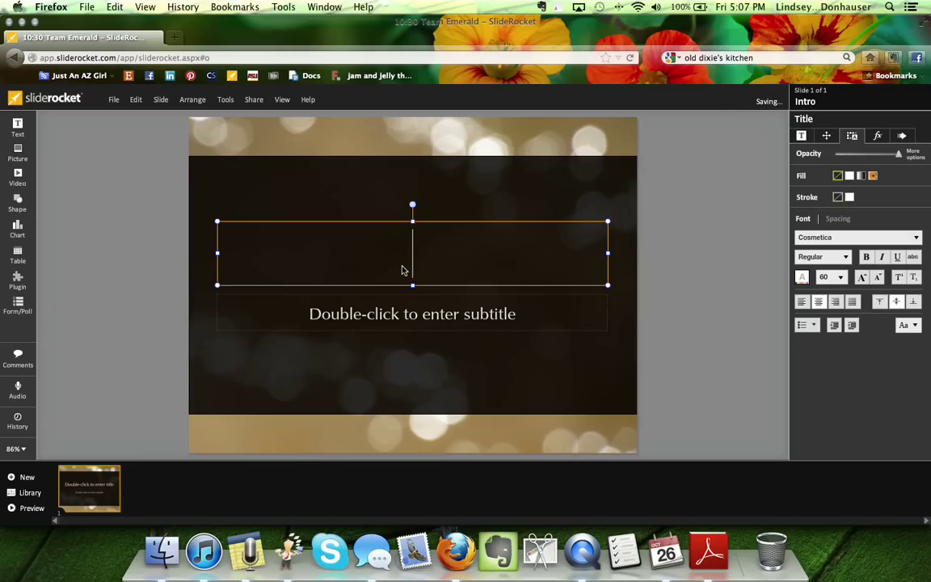
type("Title of")
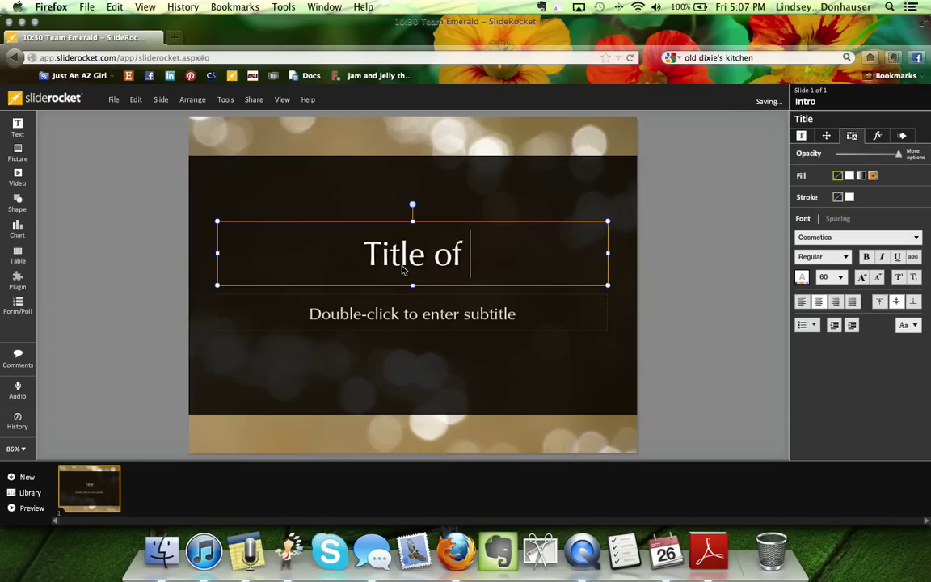
type(" m")
key("BackSpace")
type("M")
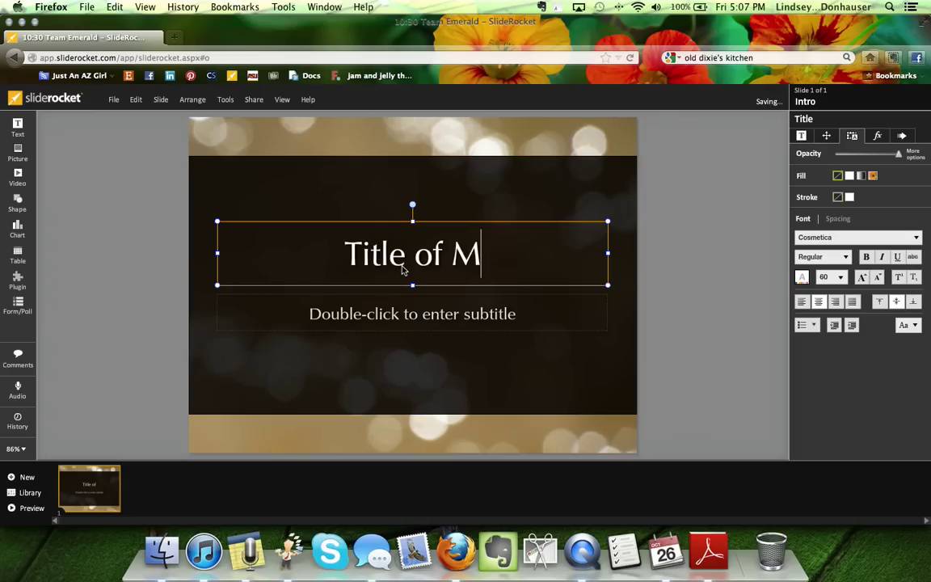
type("y Presne")
key("BackSpace")
key("BackSpace")
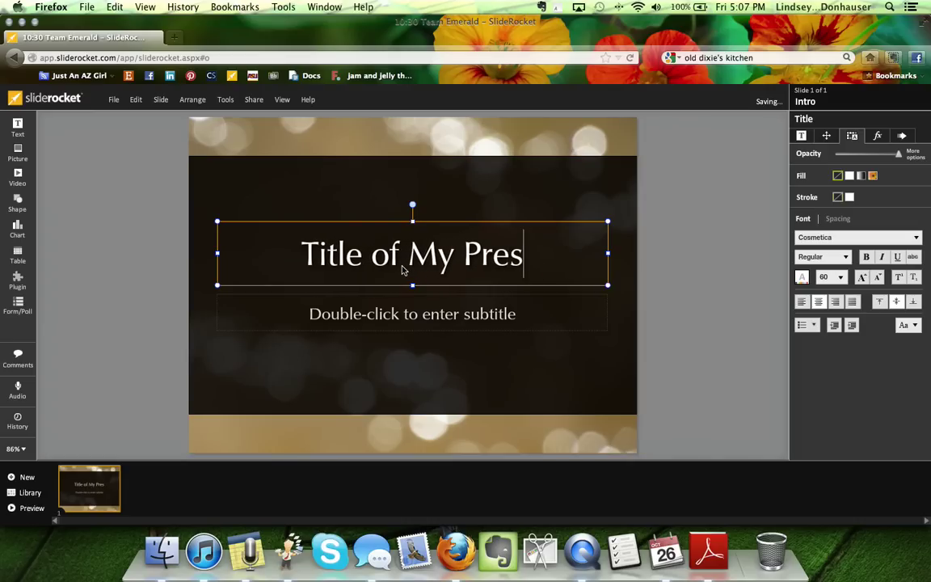
type("entation")
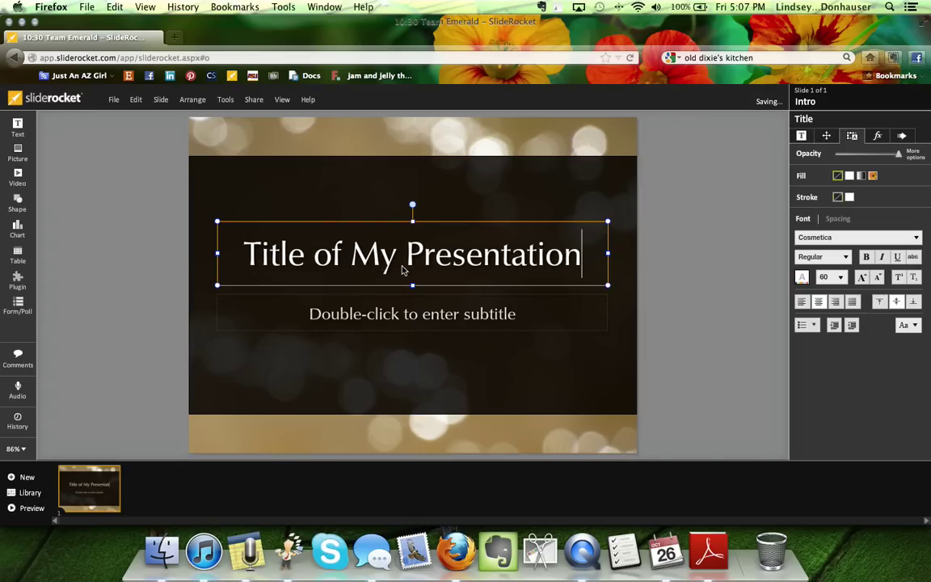
Fill in the subtitle with "ENG 302 -" followed by the presenter's full name
double_click(412, 314)
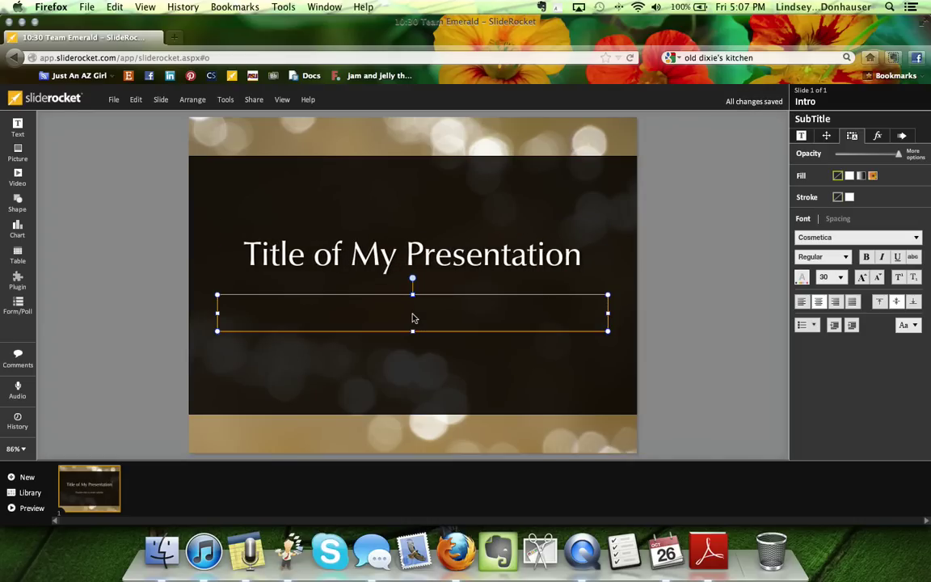
type("ENG 302 - Joh")
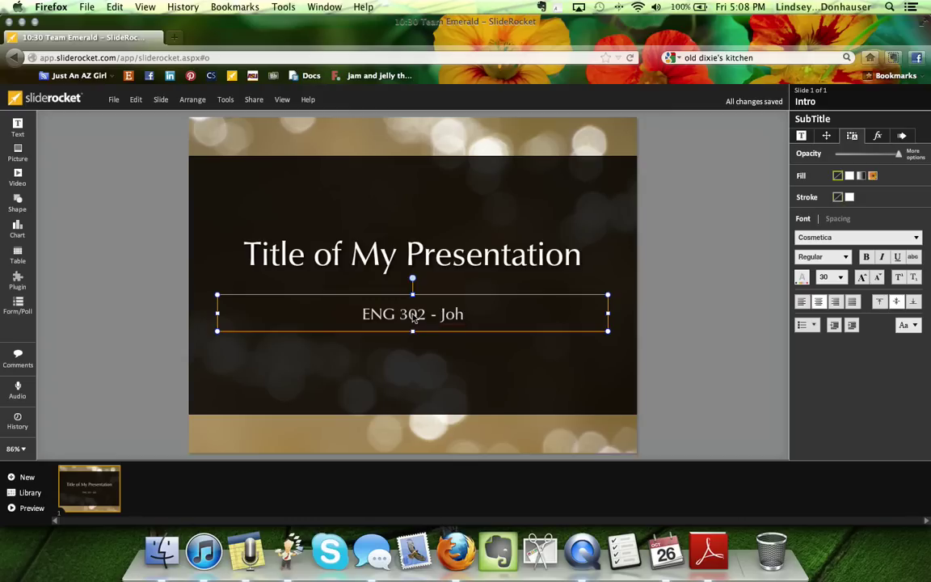
type("n Smith")
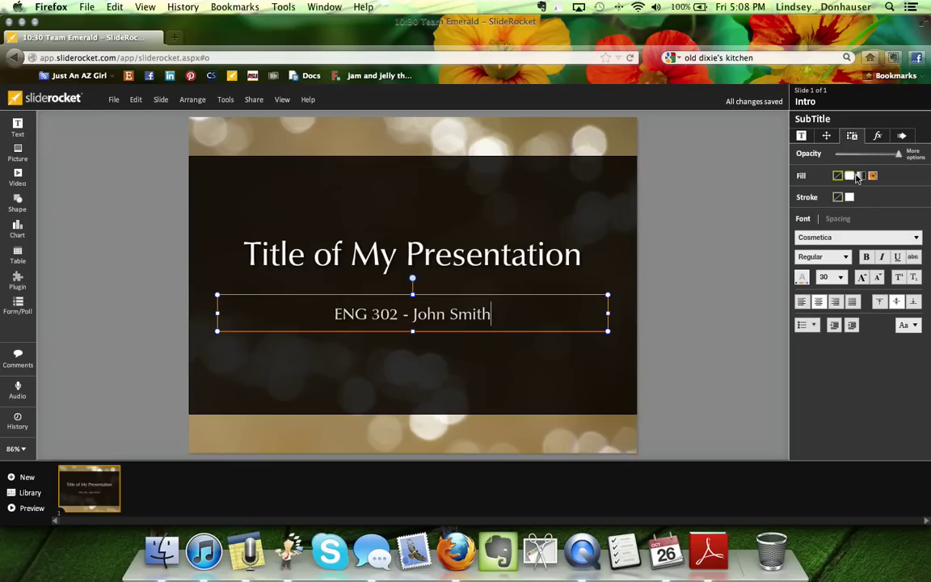
Try a solid orange fill behind the subtitle and return the box to no fill
mouse_move(899, 159)
left_mouse_down()
mouse_move(837, 157)
mouse_move(898, 157)
left_mouse_up()
left_click(849, 177)
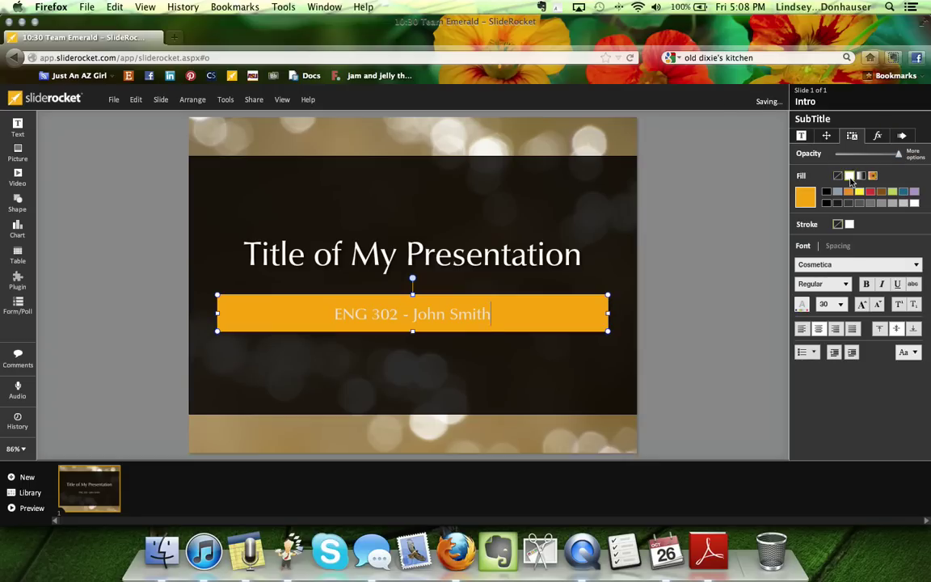
left_click(836, 175)
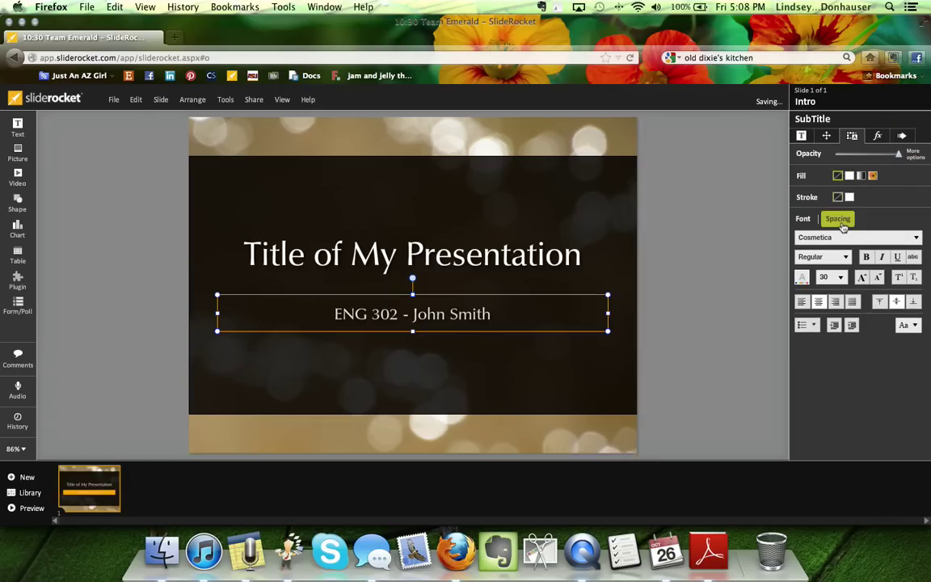
Try the Kristi font from the Script/Handwritten collection on the subtitle
left_click(841, 238)
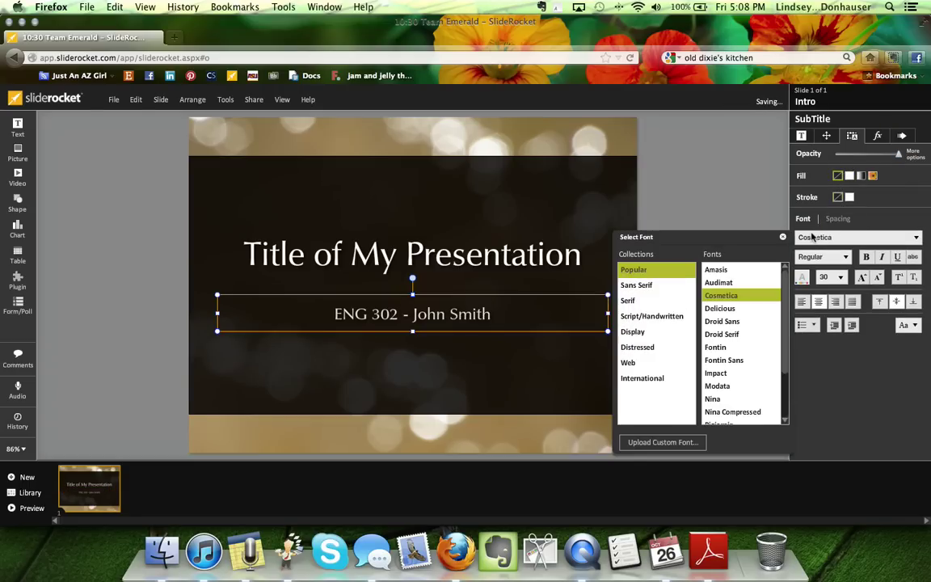
left_click(651, 316)
left_click(741, 332)
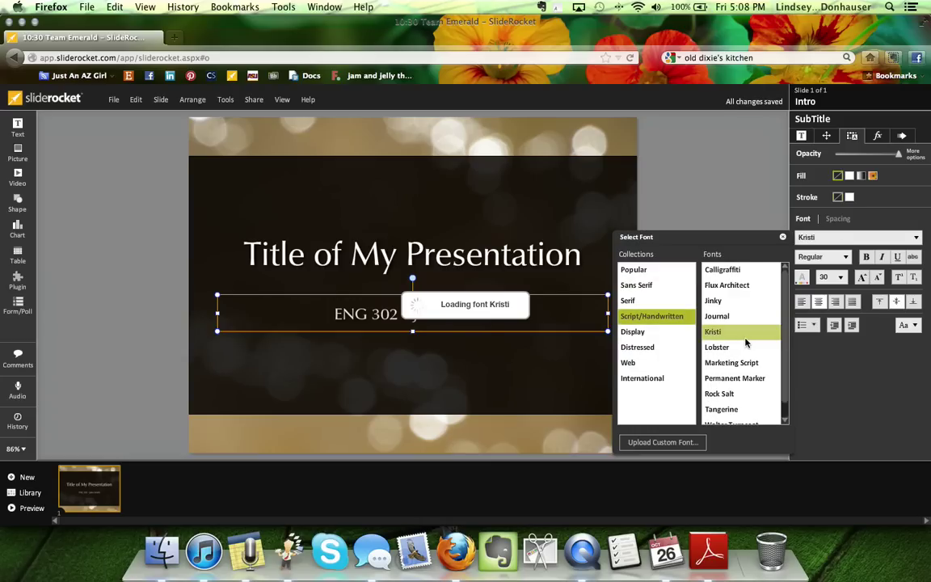
Select the entire subtitle text and change its font to Delicious from the Popular collection
left_click(413, 317)
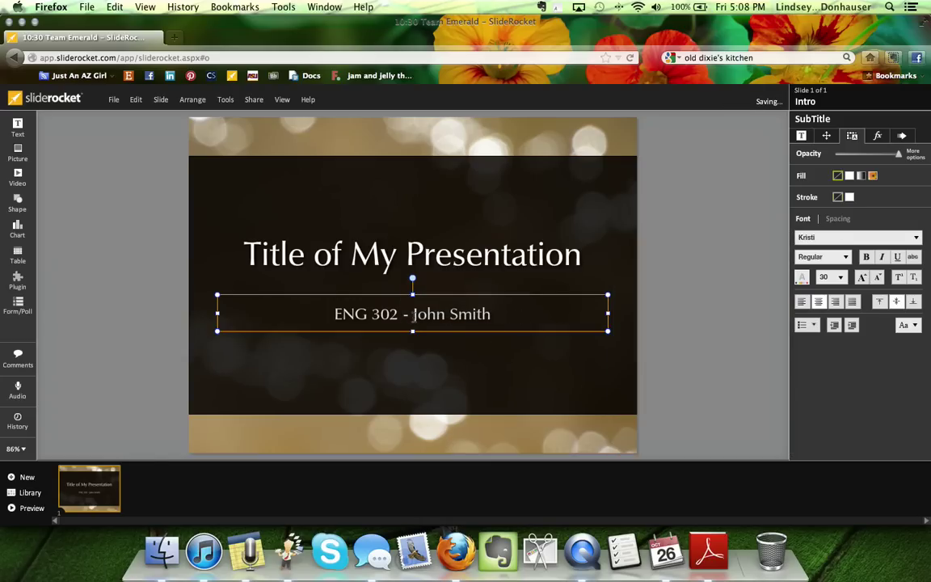
left_click(339, 313)
left_click_drag(333, 313, 497, 314)
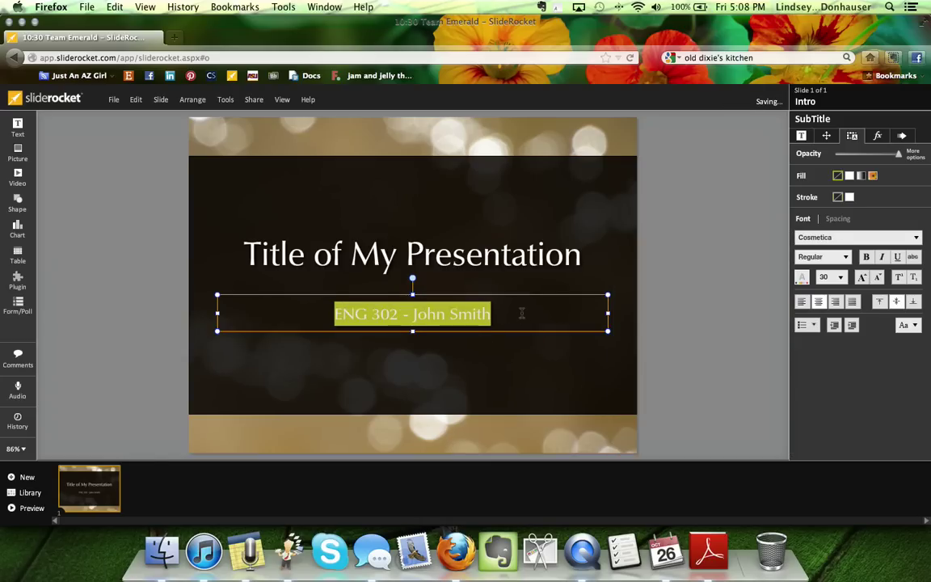
left_click(832, 237)
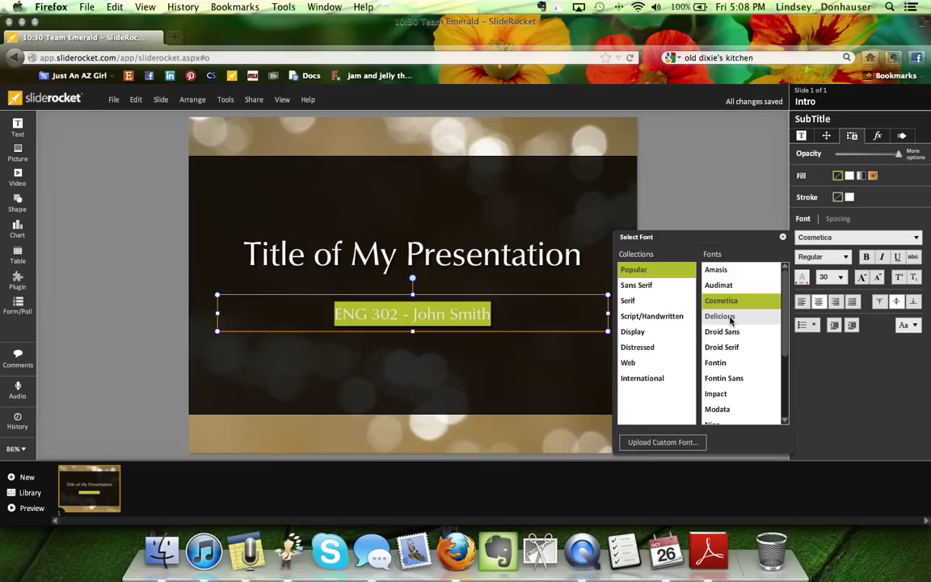
left_click(730, 318)
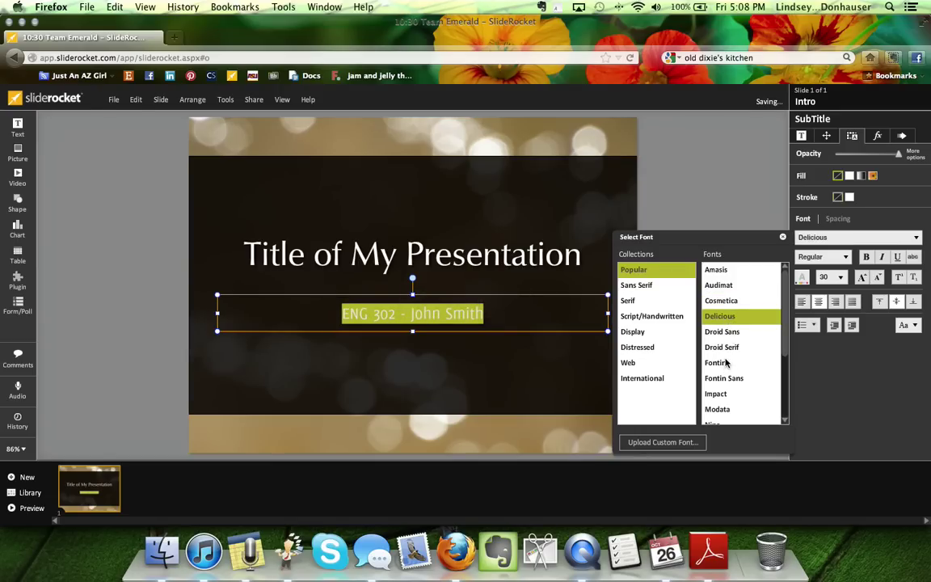
left_click(726, 175)
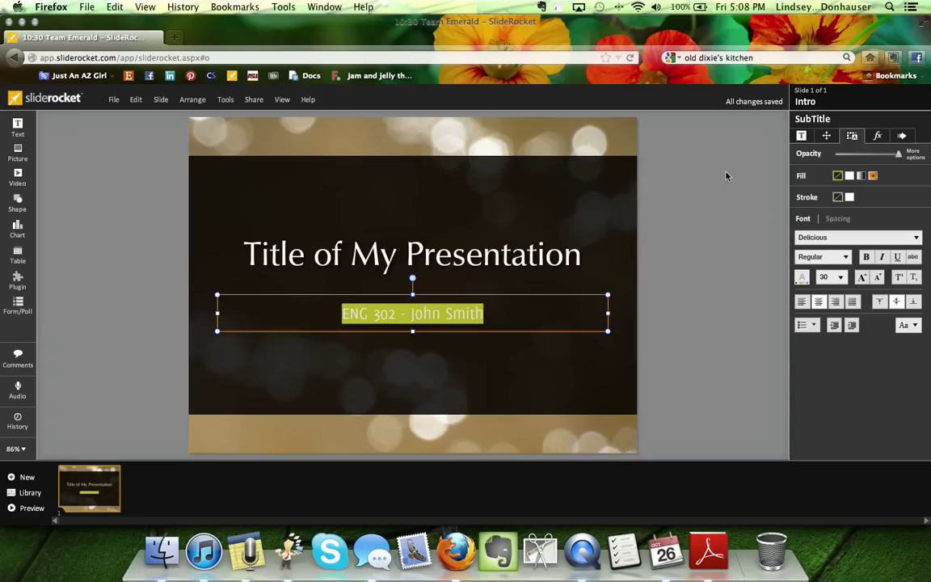
Format the subtitle text with strikethrough and size 40, switching superscript on and off again
left_click(914, 257)
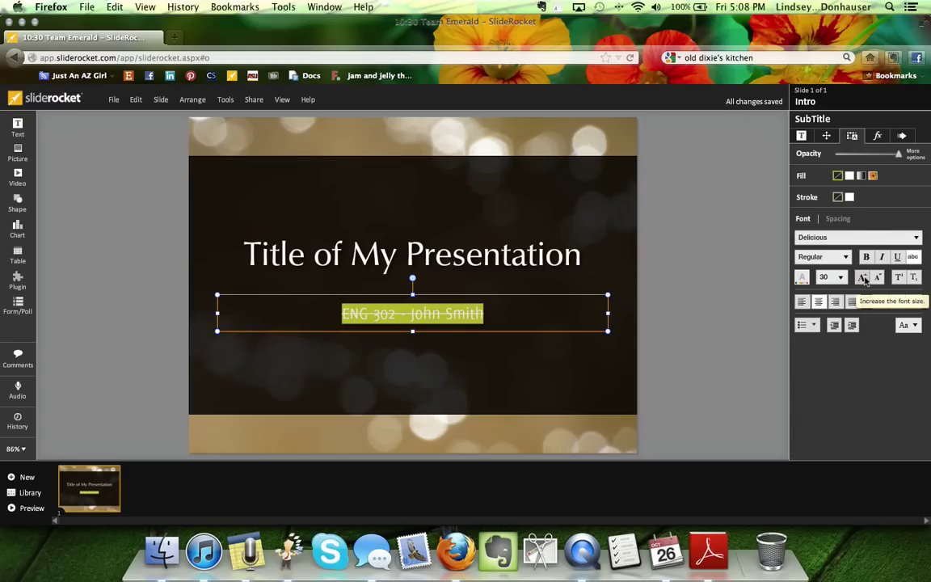
left_click(862, 277)
left_click(862, 277)
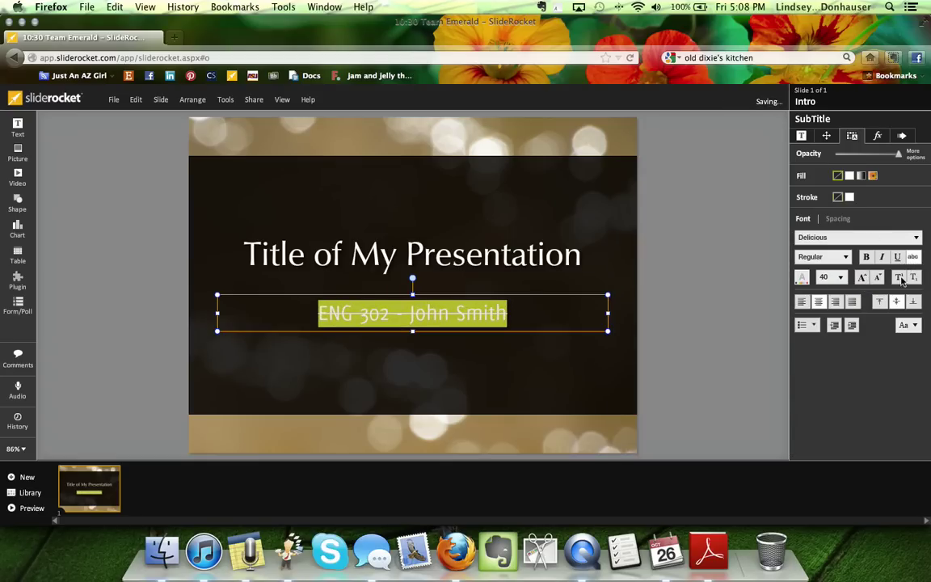
left_click(899, 277)
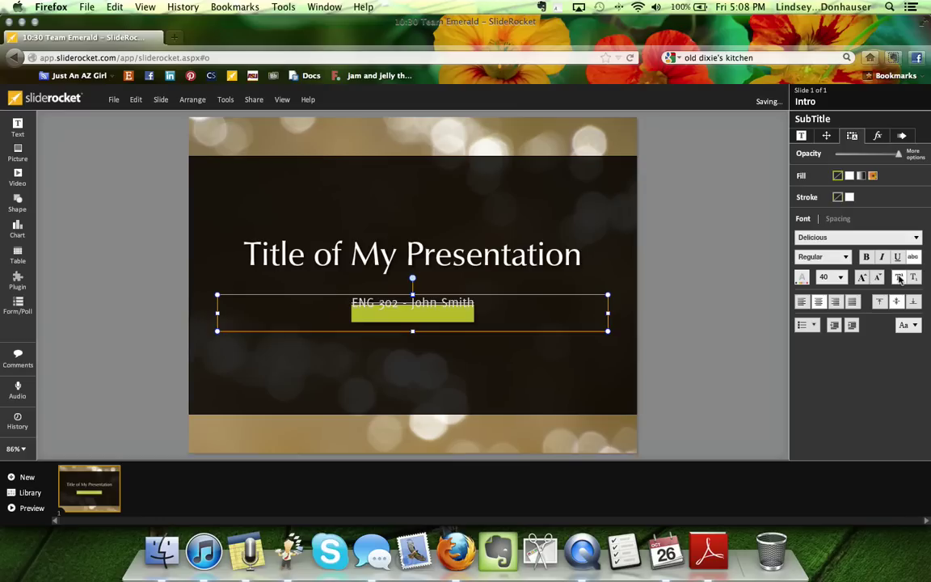
left_click(898, 277)
Try different alignments on the subtitle, ending with justified text aligned to the bottom of its box
left_click(802, 303)
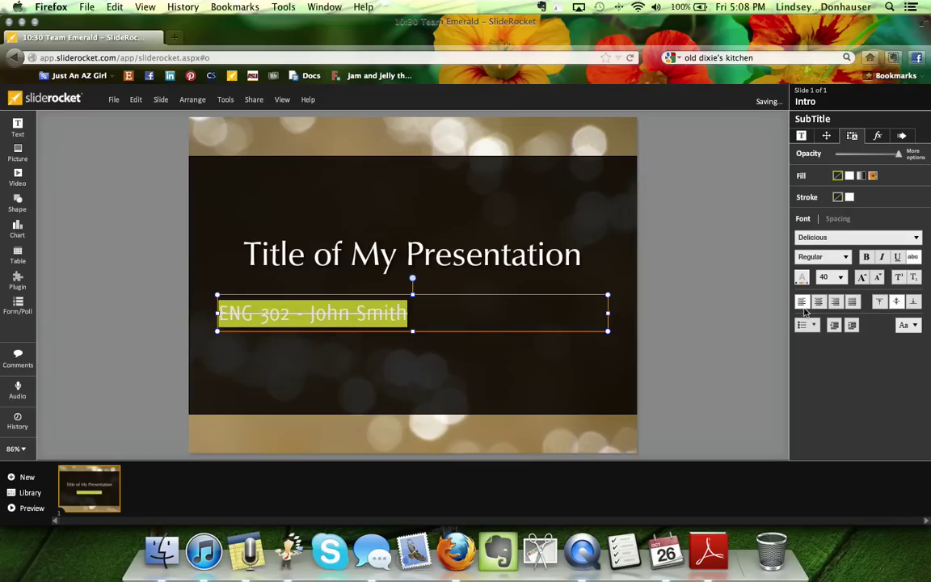
left_click(835, 301)
left_click(852, 302)
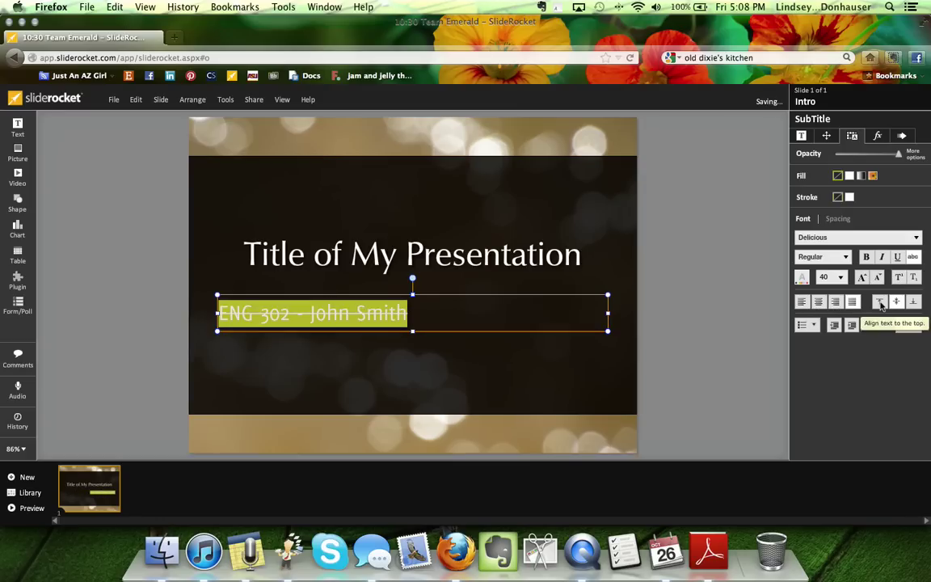
left_click(879, 301)
left_click(911, 302)
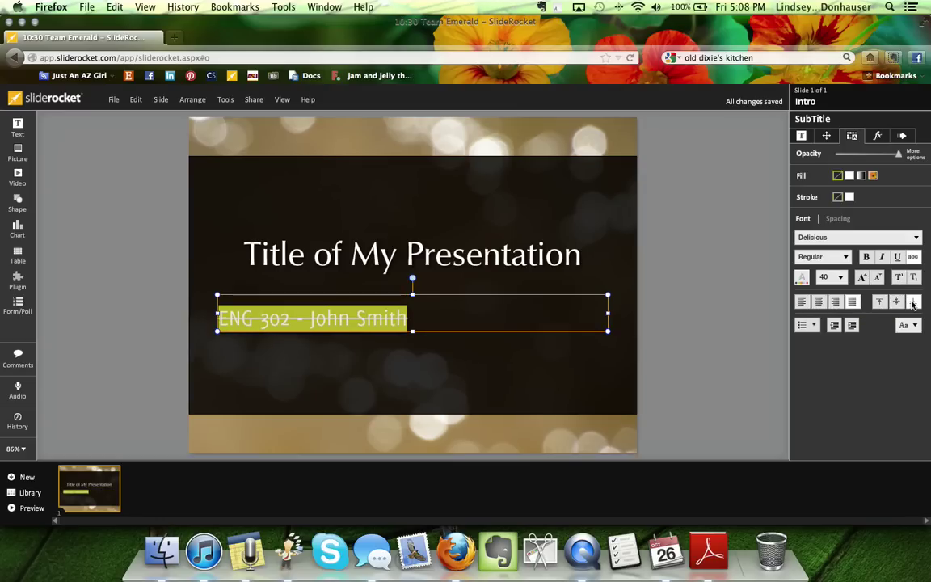
Turn the subtitle into a bulleted line and indent it by two levels
left_click(804, 326)
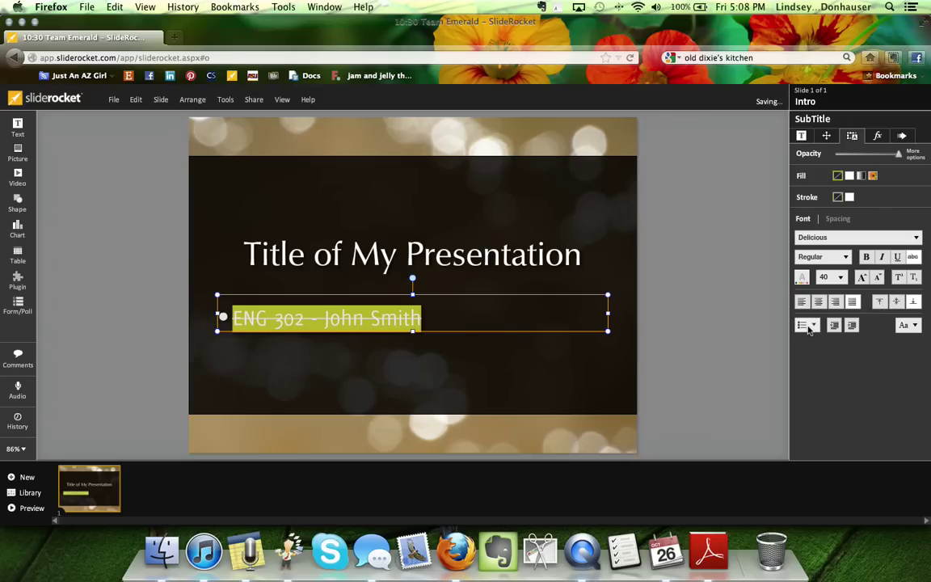
left_click(850, 324)
left_click(851, 324)
Try upper and lower case on the subtitle text and return it to the default case
left_click(905, 326)
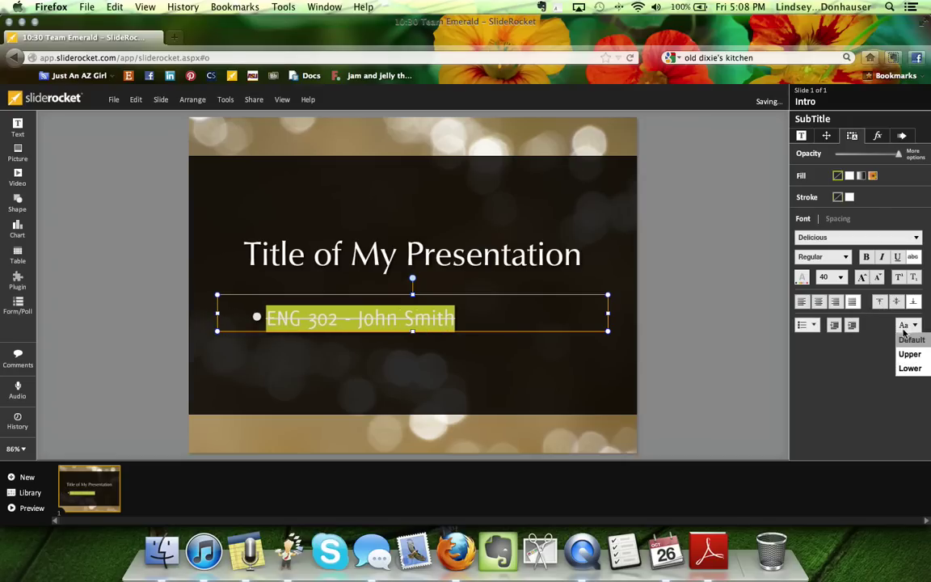
left_click(909, 354)
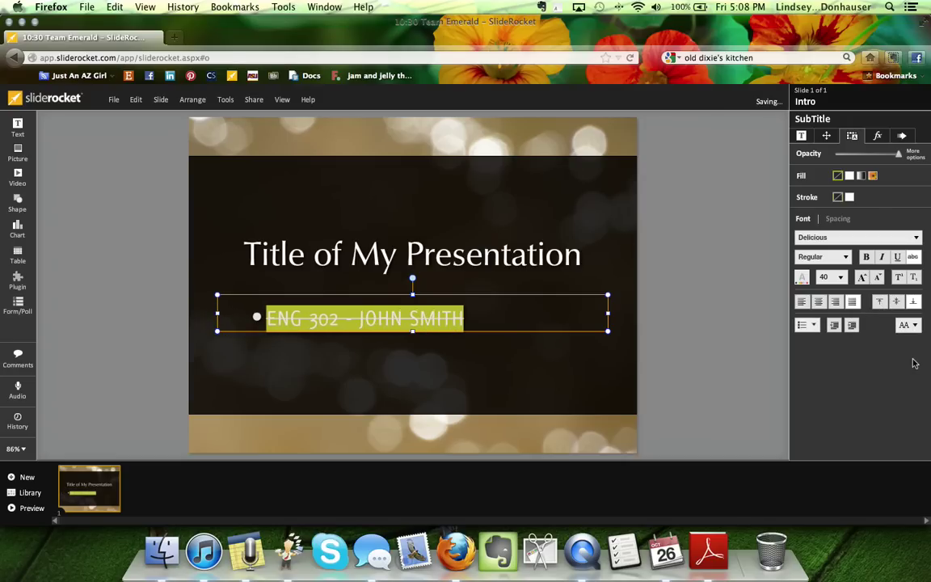
left_click(906, 324)
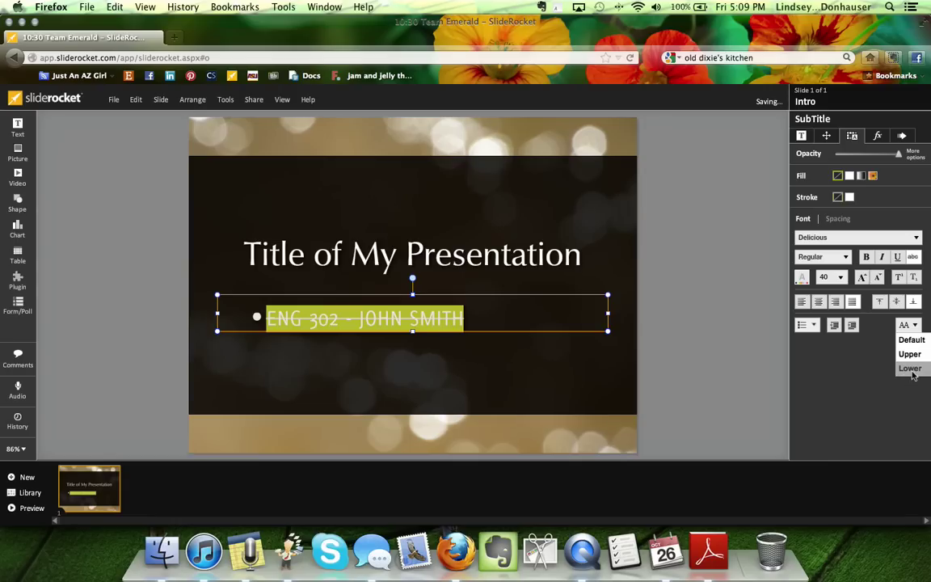
left_click(910, 368)
left_click(914, 326)
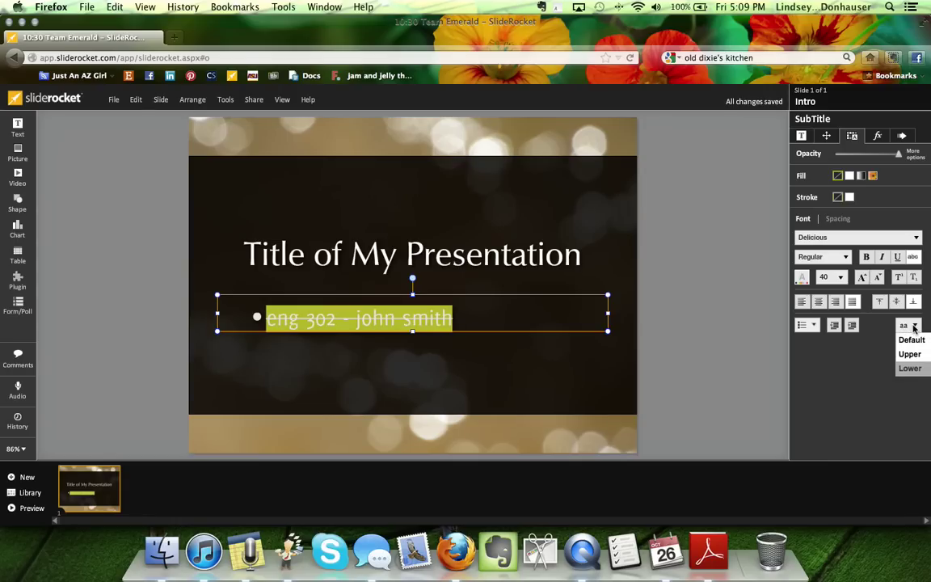
left_click(909, 339)
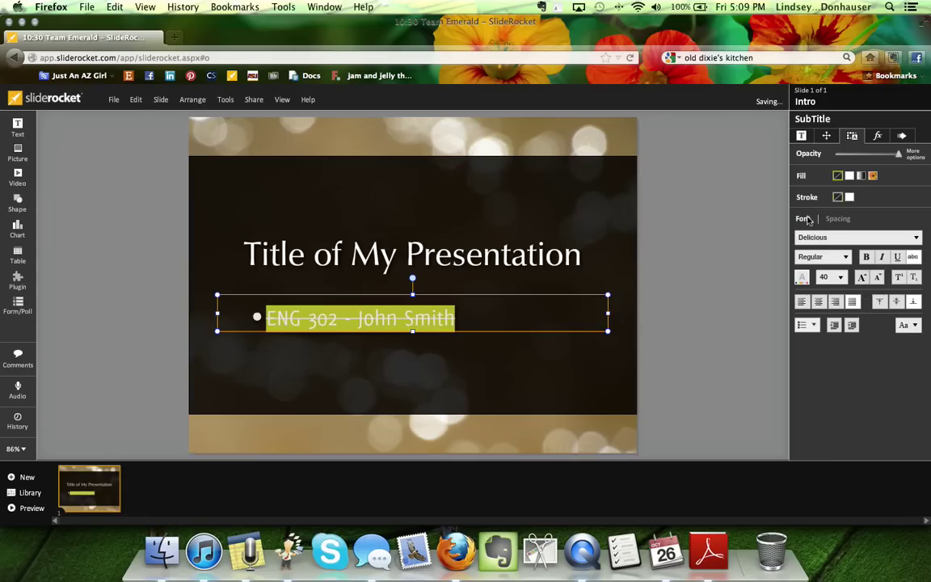
Reset the Intro slide's layout and fill in "Intro" as the title and "Subtitle" as the subtitle
left_click(732, 229)
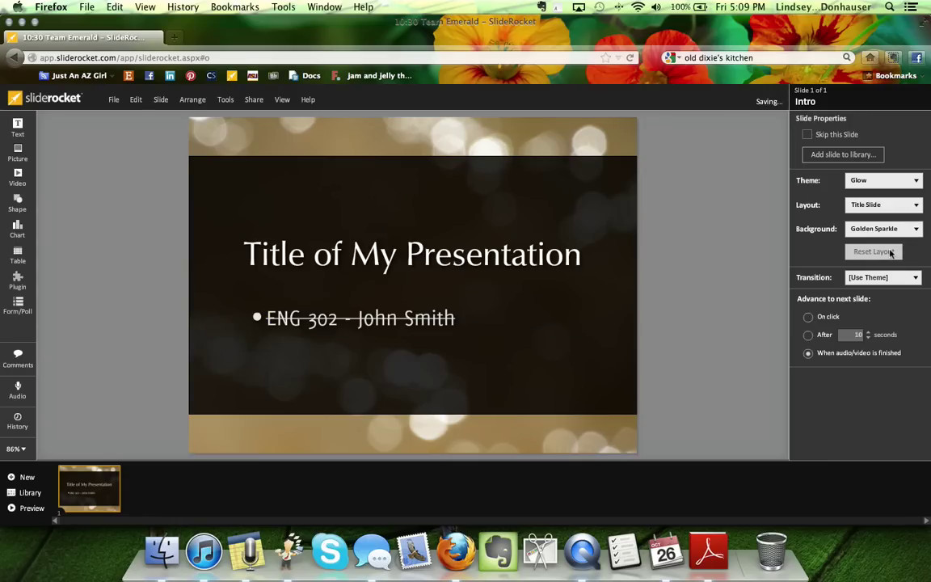
left_click(873, 251)
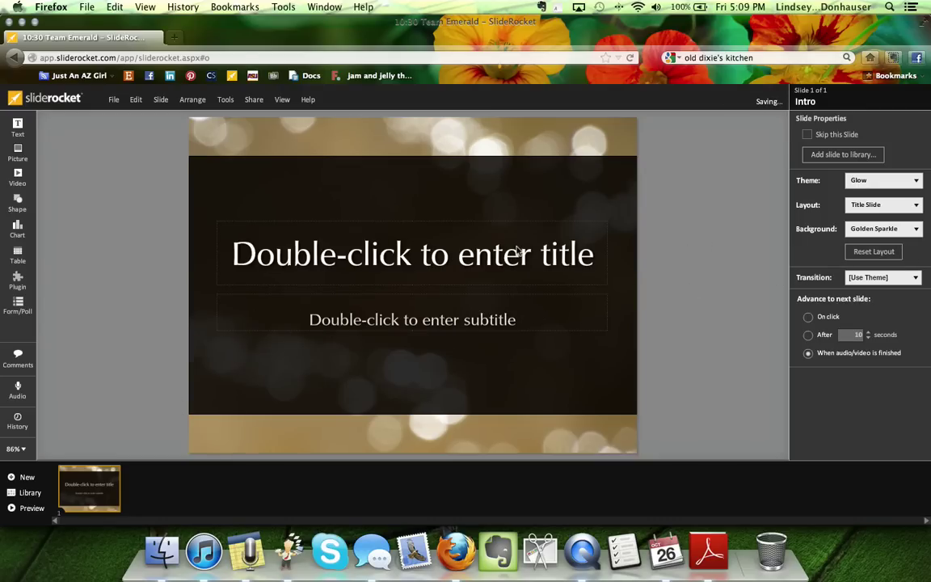
left_click(461, 281)
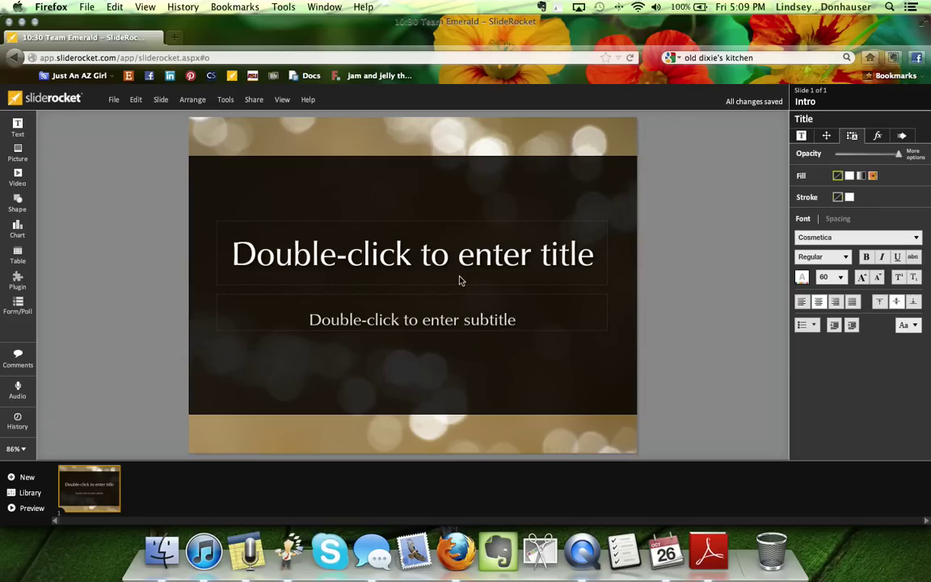
double_click(460, 280)
type("Intr")
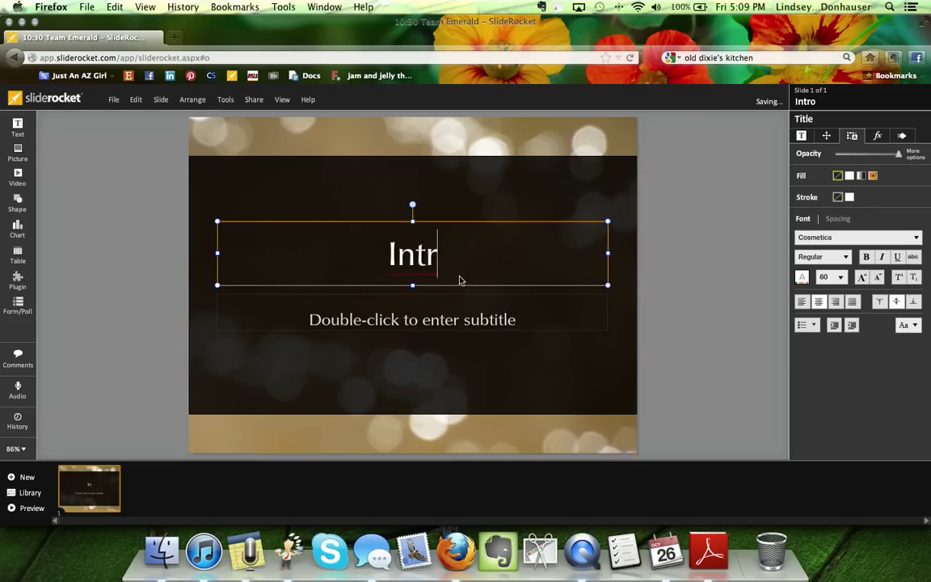
type("o")
double_click(453, 321)
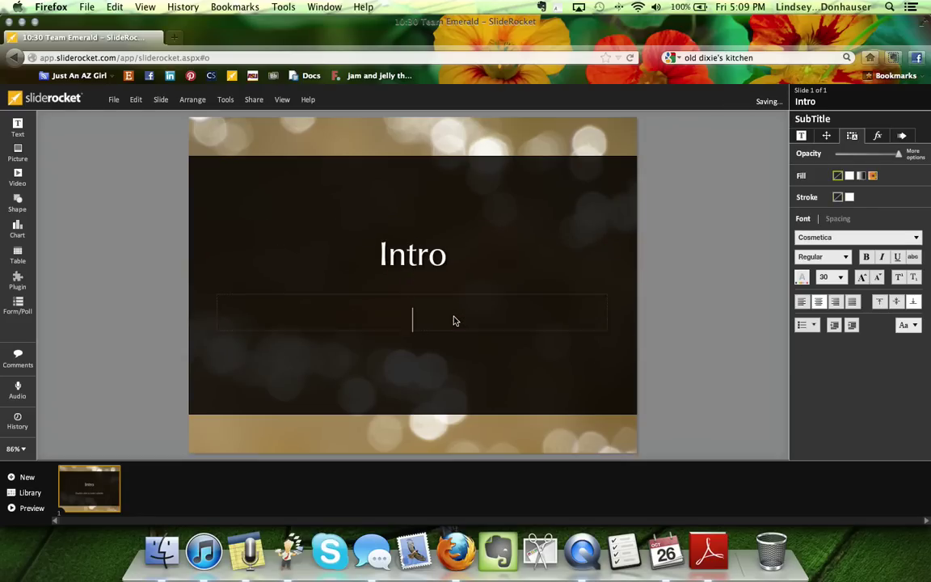
type("Subtitle")
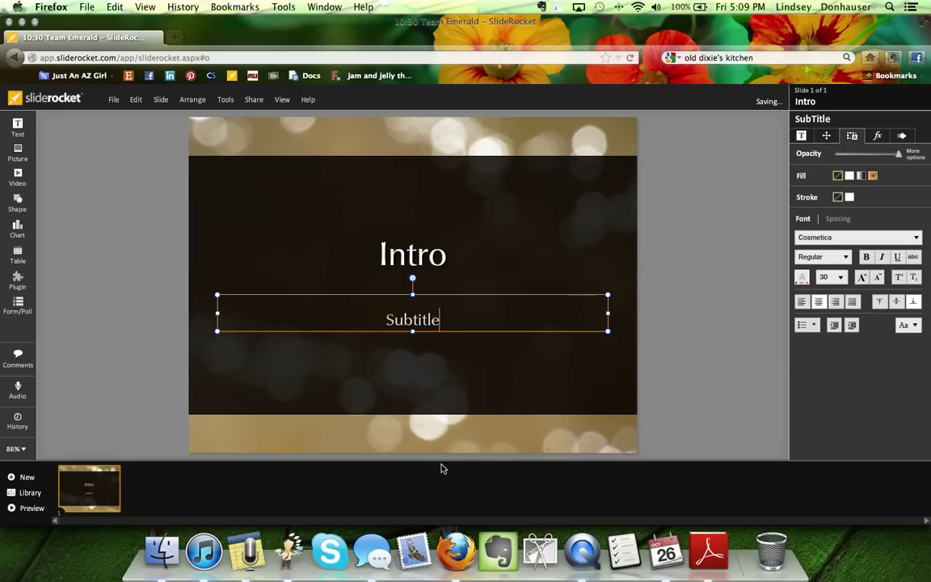
Add a second slide and change the Intro slide's background to the Dew theme background
left_click(28, 478)
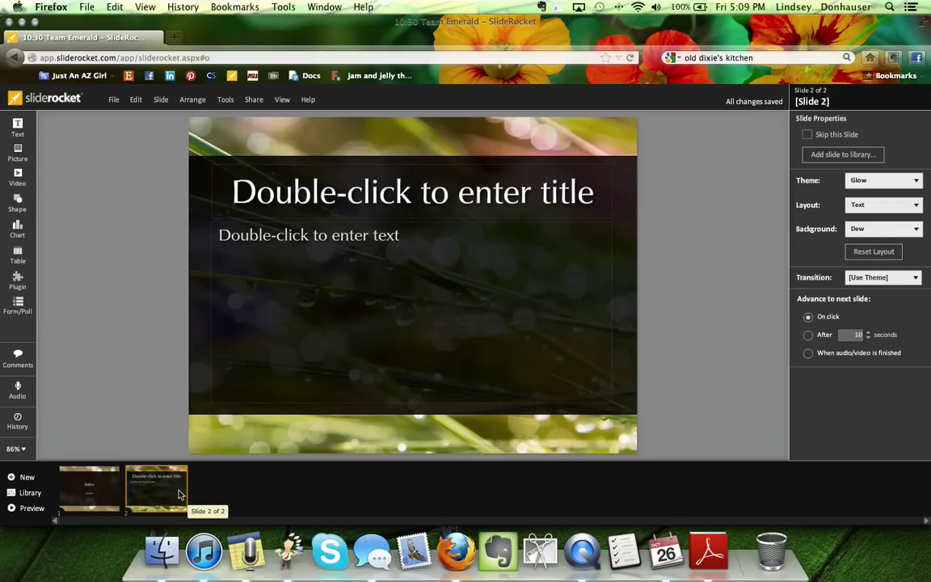
left_click(89, 488)
left_click(908, 228)
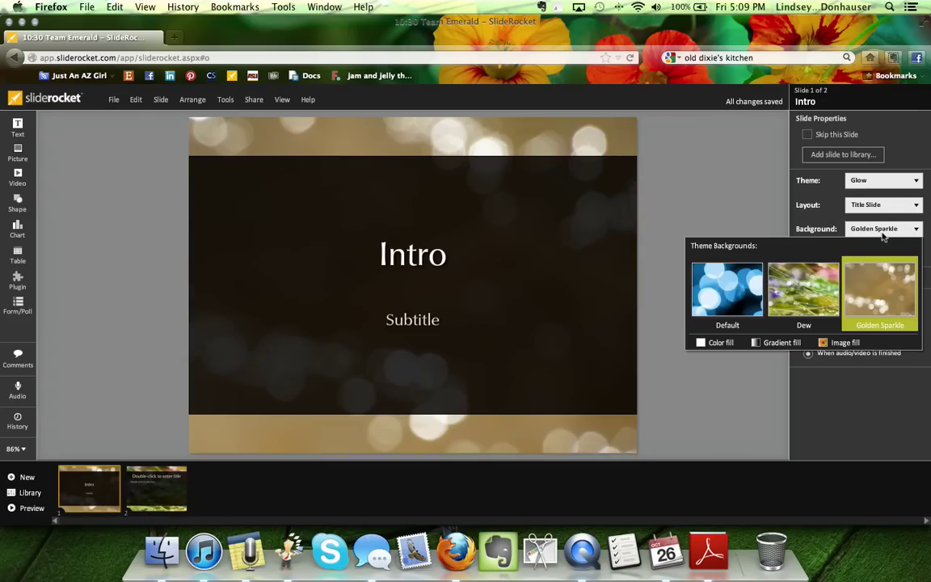
left_click(791, 265)
Enter "Animals" as the second slide's title, keeping the Text layout, and left-align the title
left_click(172, 487)
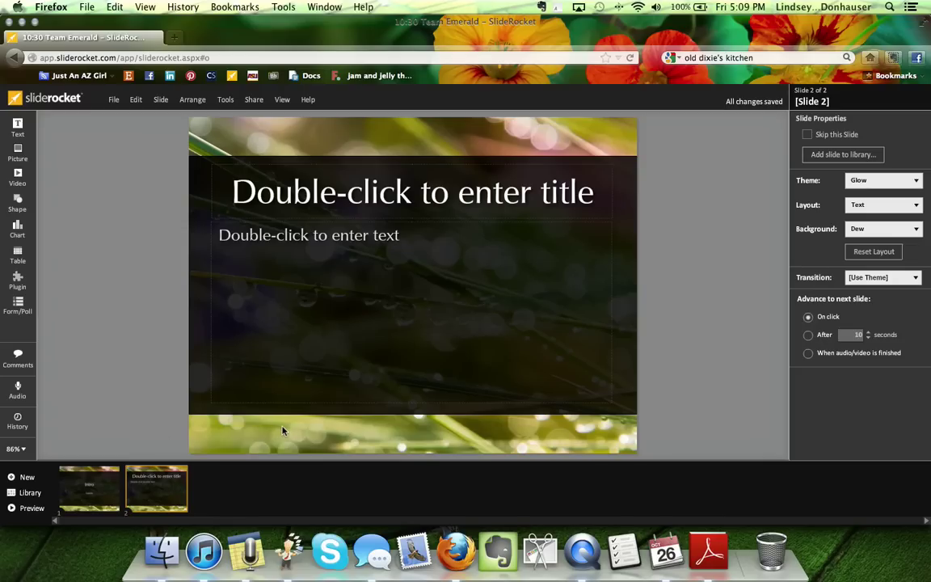
left_click(872, 206)
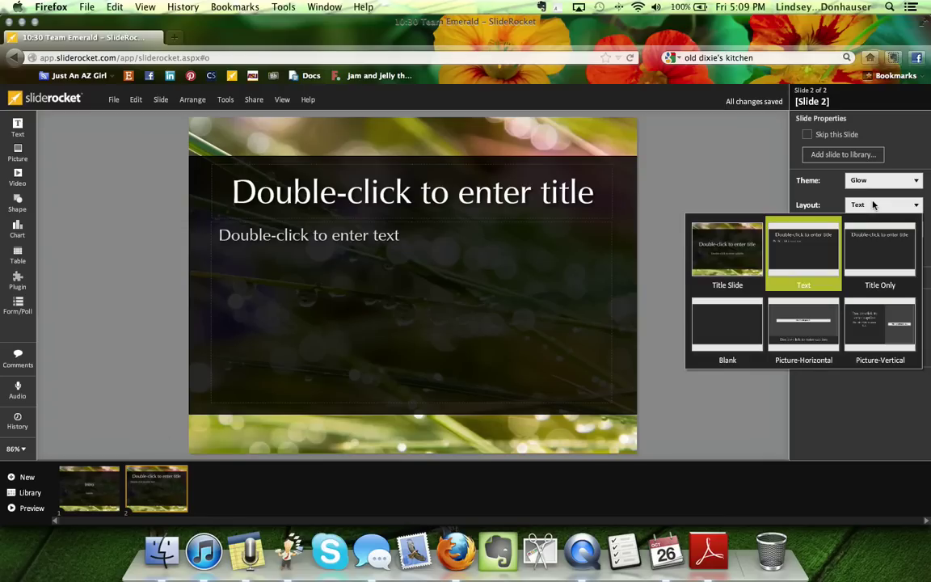
left_click(689, 189)
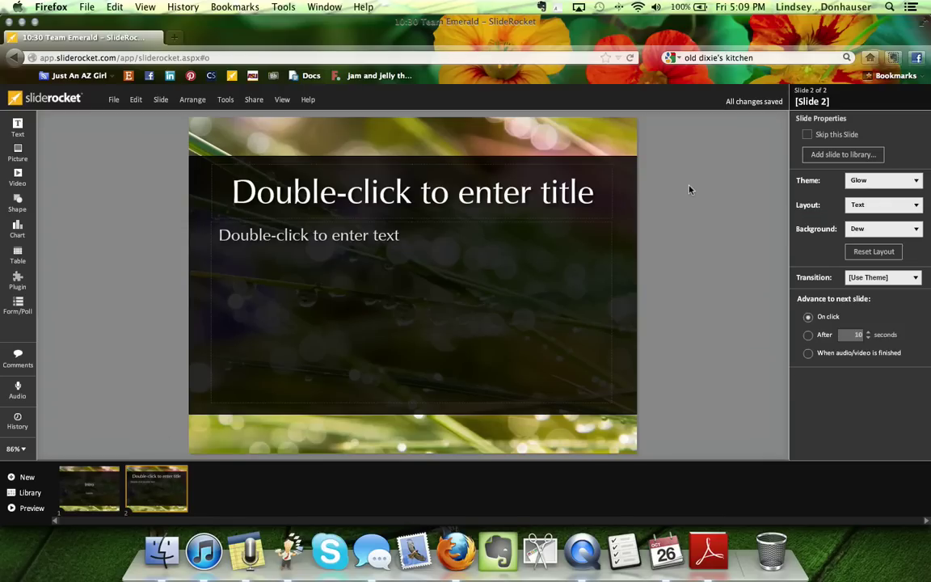
double_click(477, 205)
type("A")
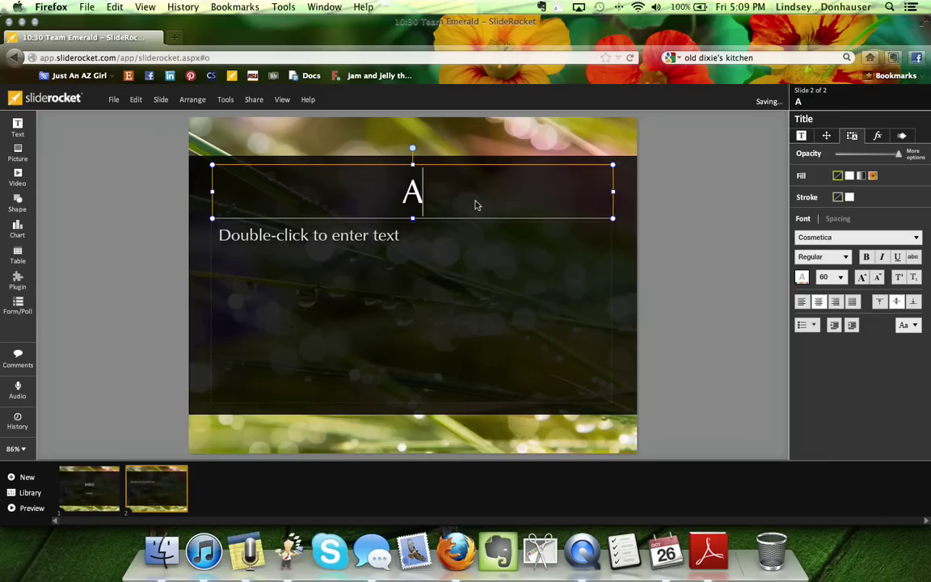
type("nimals")
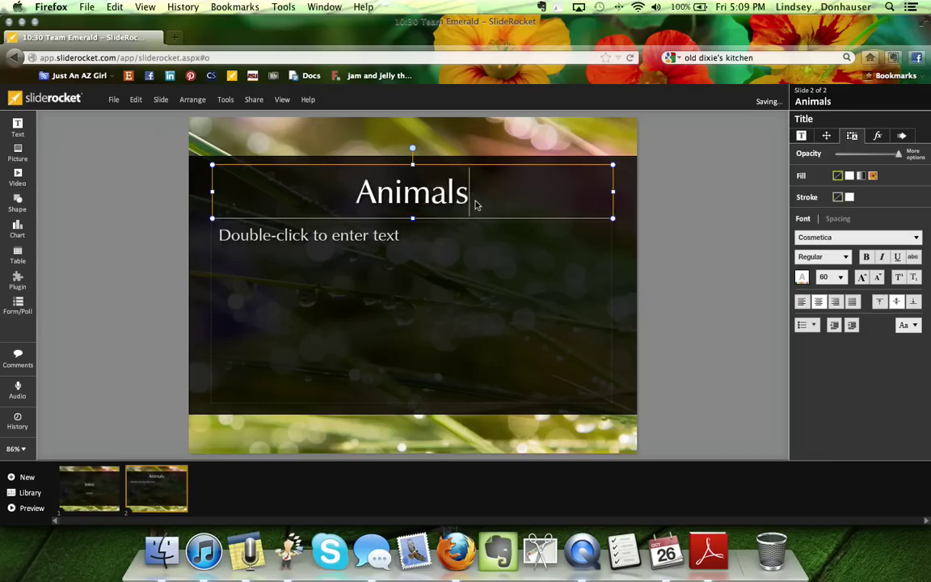
left_click(802, 303)
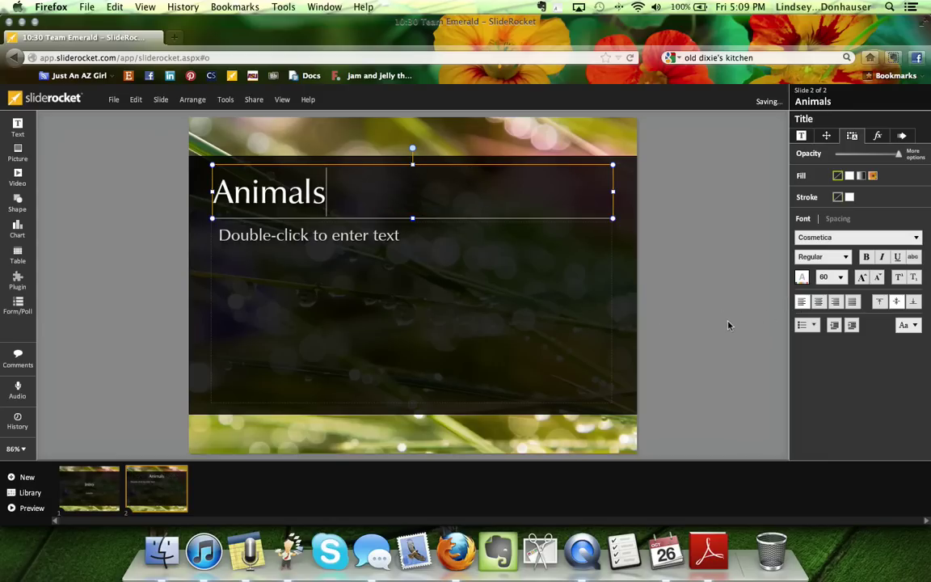
Make the "Animals" title bold and increase its font size to 80
left_click_drag(331, 193, 137, 186)
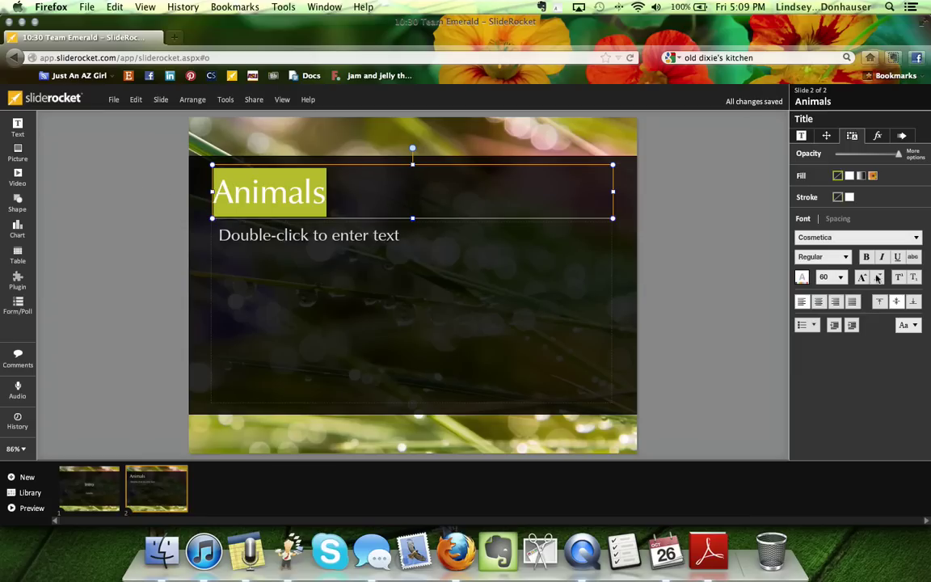
left_click(865, 256)
left_click(861, 277)
left_click(862, 277)
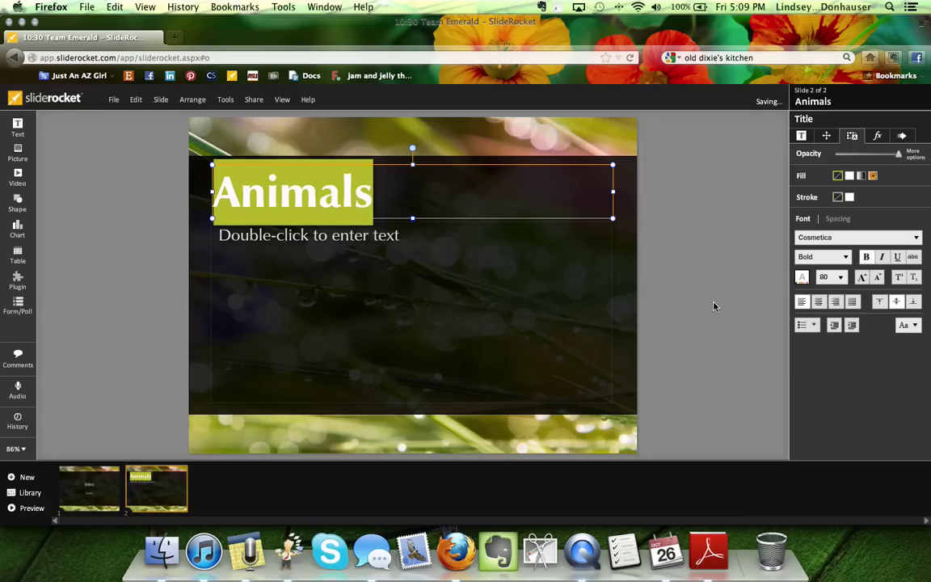
left_click(713, 306)
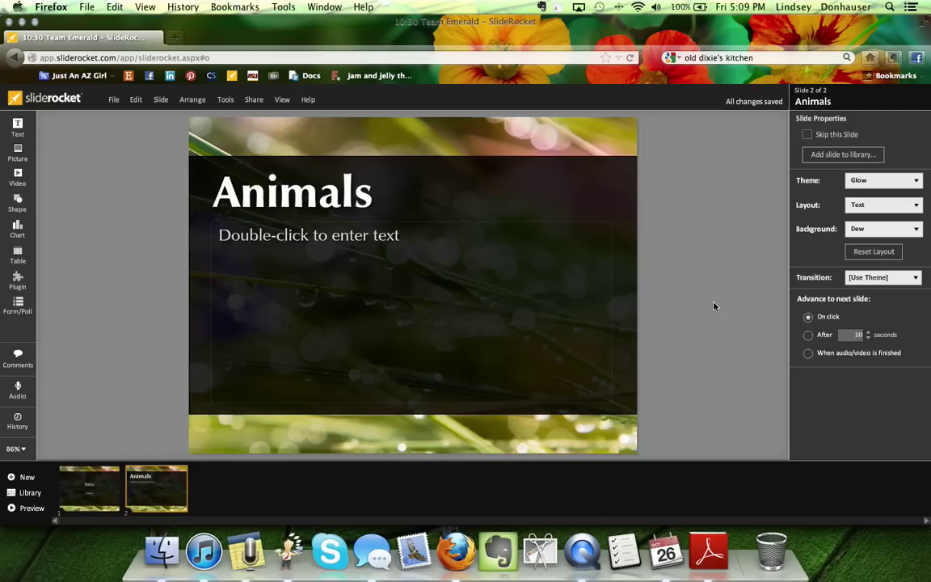
Fill the Animals slide's body text with four separate lines: Dogs, Cats, Birds and Fish
left_click(492, 264)
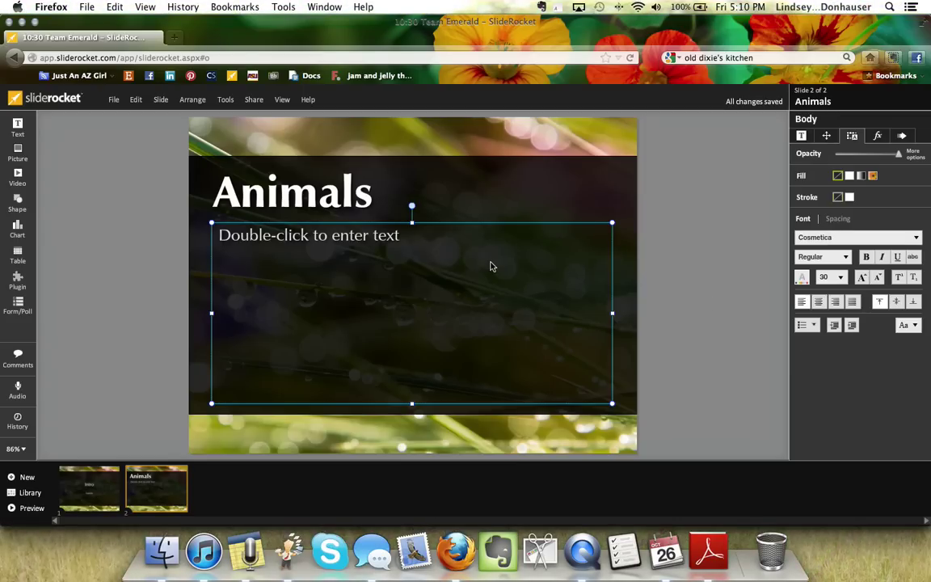
double_click(395, 240)
type("Dogs ")
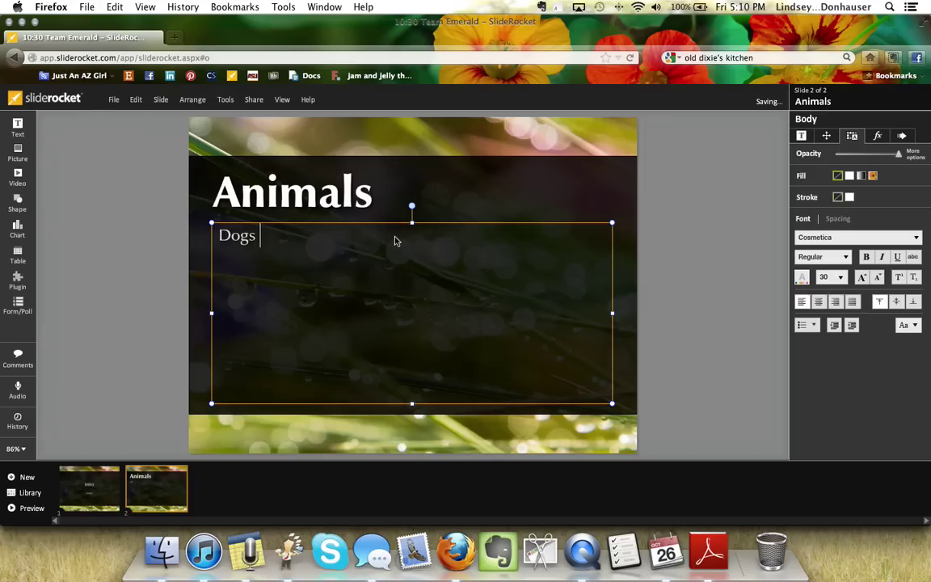
type("C")
key("BackSpace")
key("BackSpace")
key("Return")
type("Cats")
key("Return")
type("Birds ")
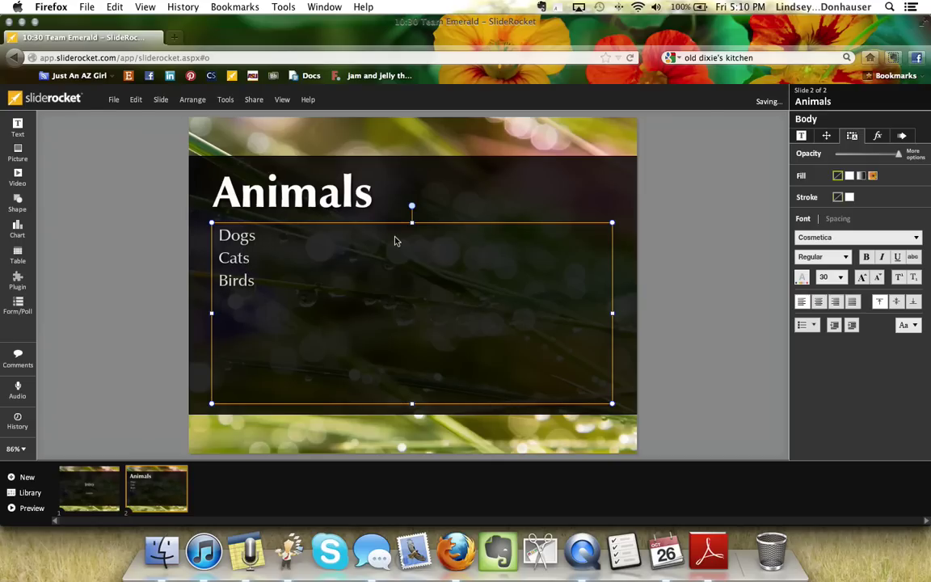
type("Fish")
Apply bullets to all four animal lines and switch them to the Numbered List style
left_click_drag(334, 320, 212, 214)
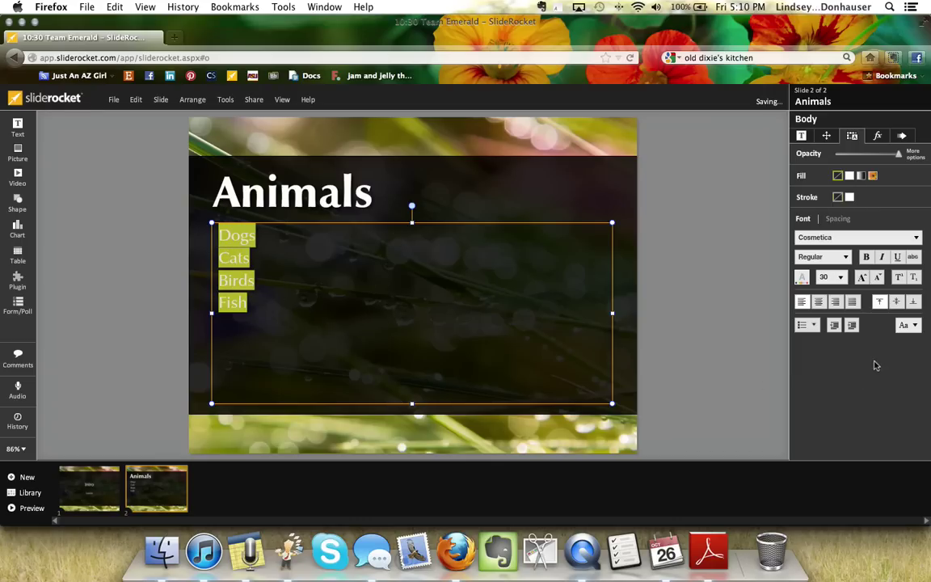
left_click(802, 325)
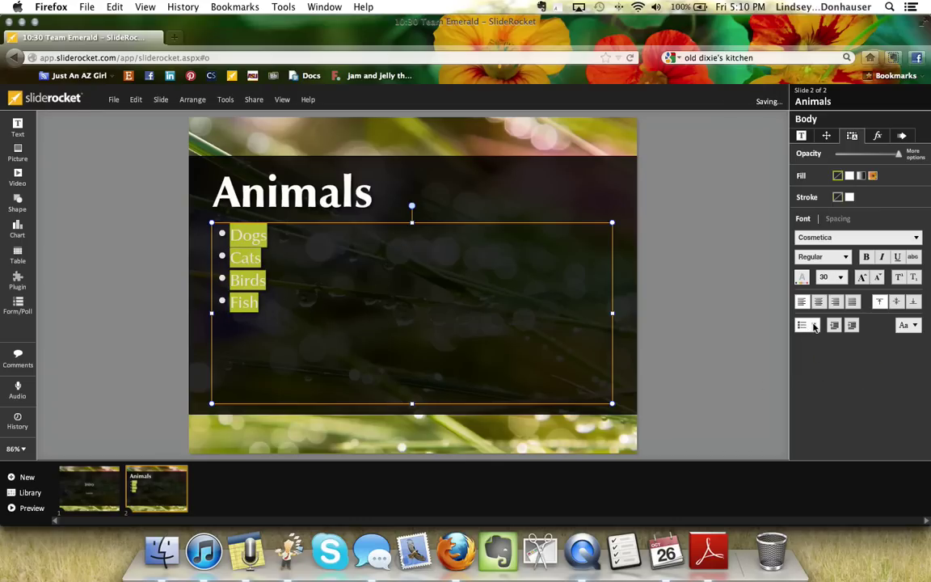
left_click(815, 325)
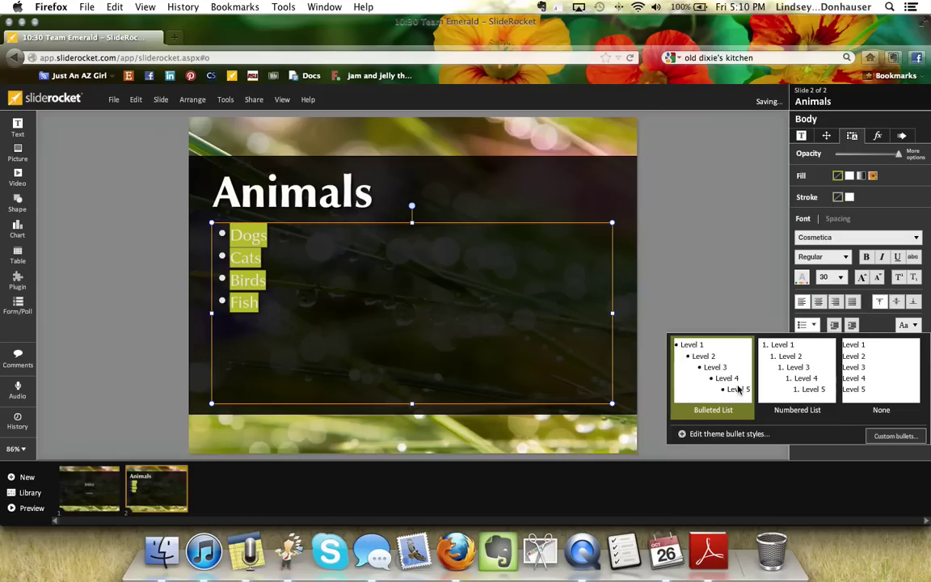
left_click(797, 385)
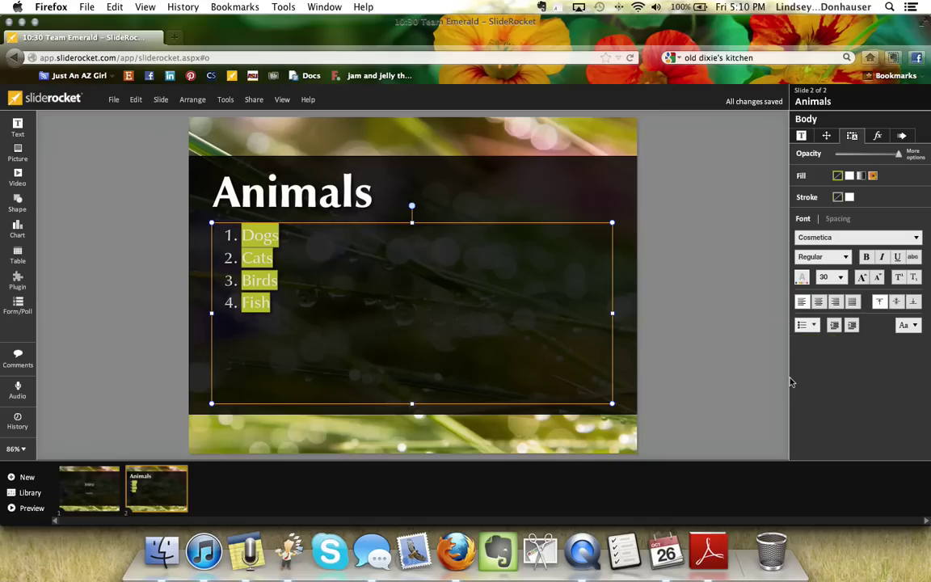
Customize the list's bullets, trying A. B. C. D. numbering for level 1 before choosing the check mark text bullet
left_click(814, 326)
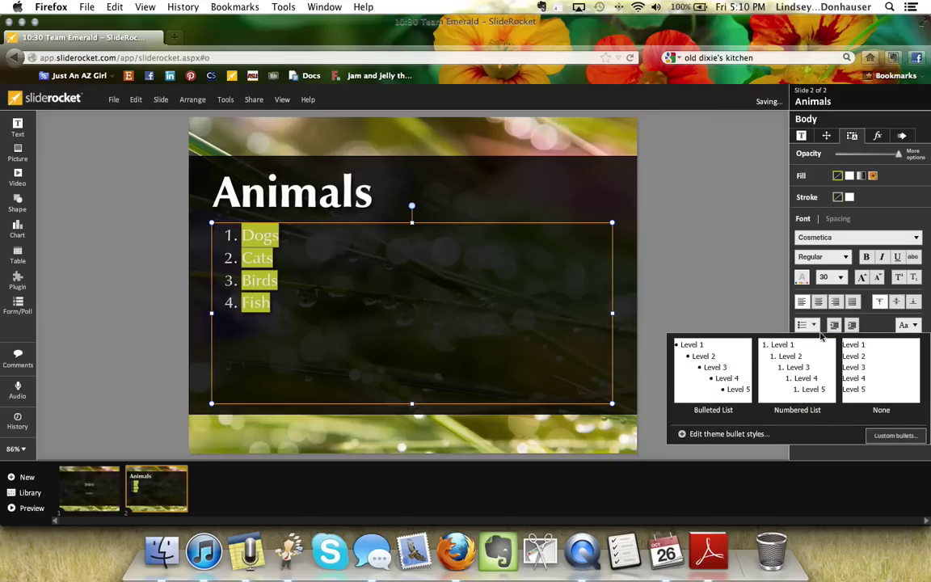
left_click(892, 435)
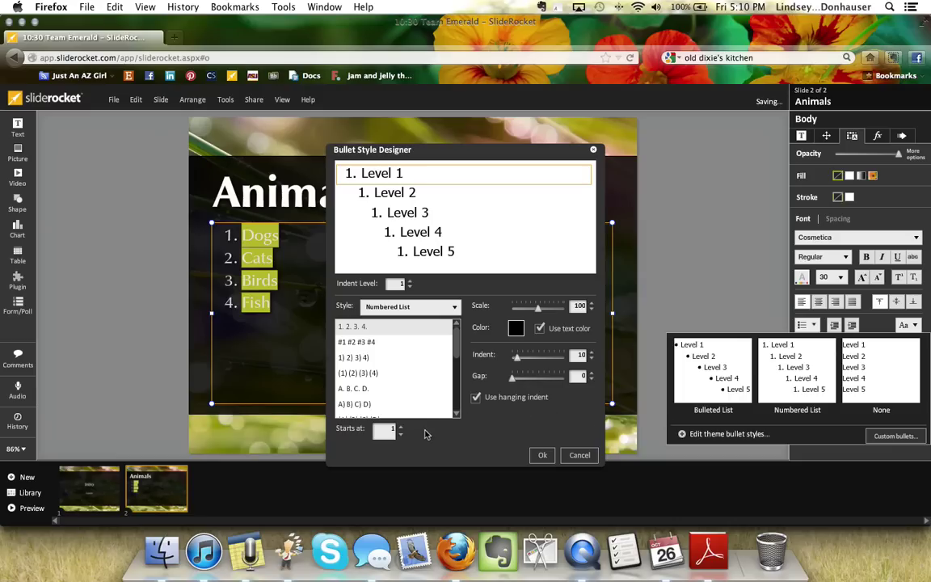
left_click(387, 389)
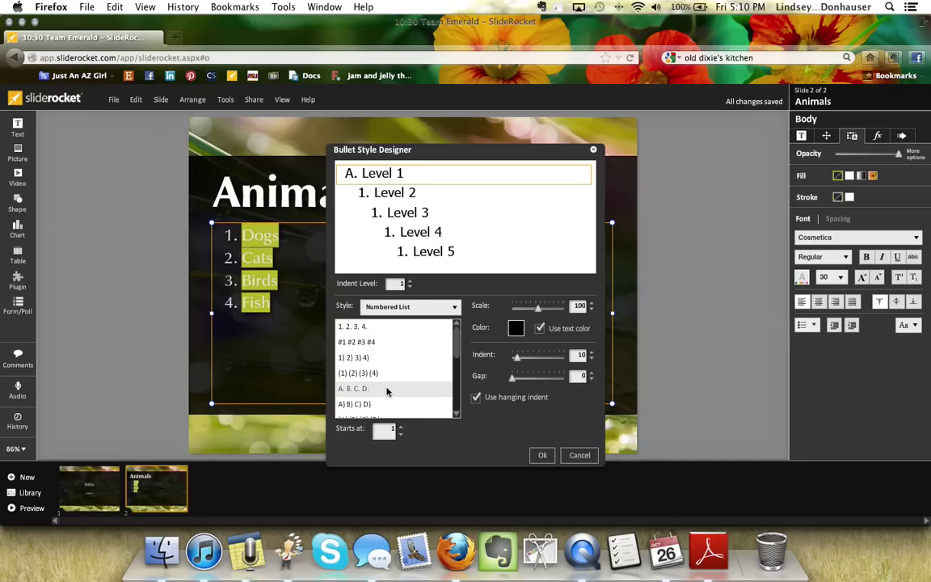
left_click(370, 208)
left_click(365, 189)
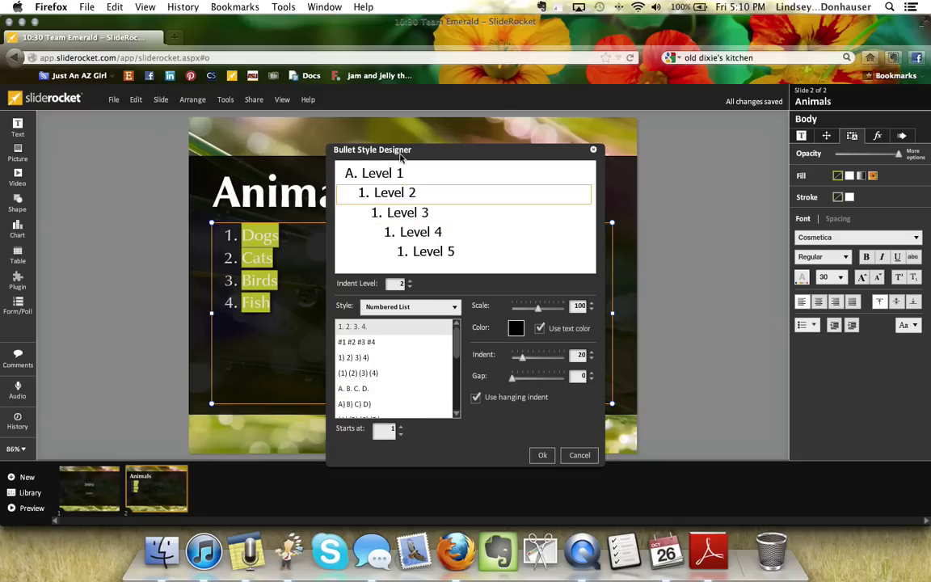
left_click(396, 173)
left_click(442, 312)
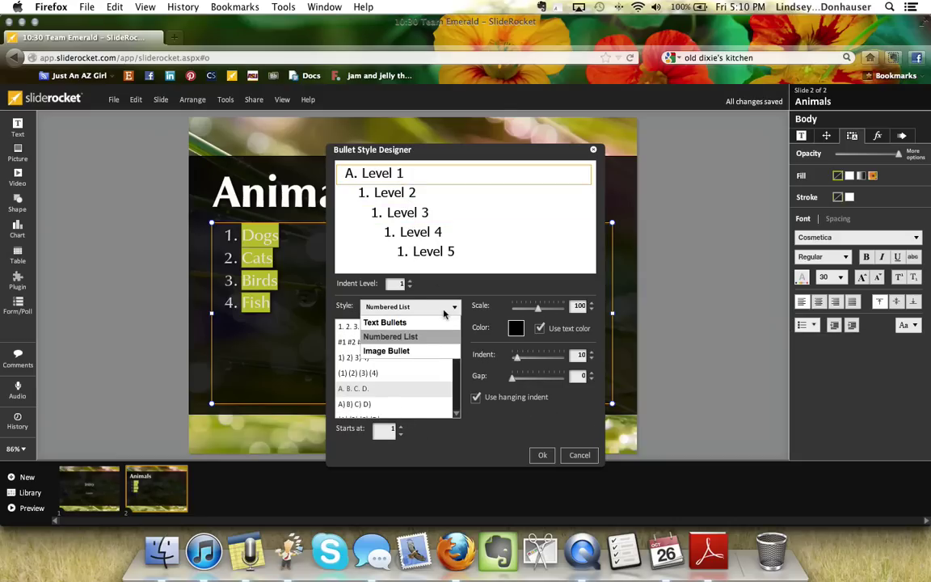
left_click(436, 322)
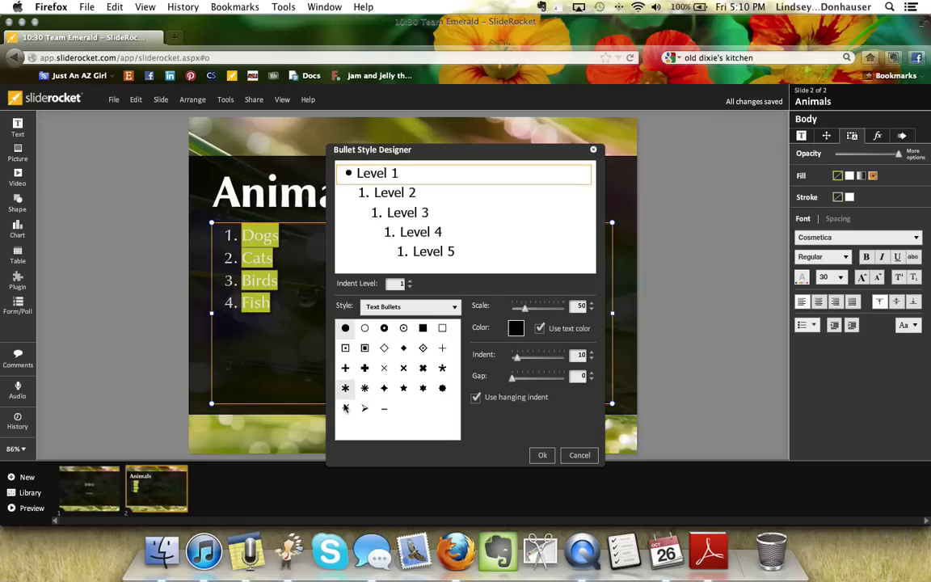
left_click(345, 408)
Change the level 2 style to Text Bullets and choose the eight-spoked asterisk symbol
left_click(387, 194)
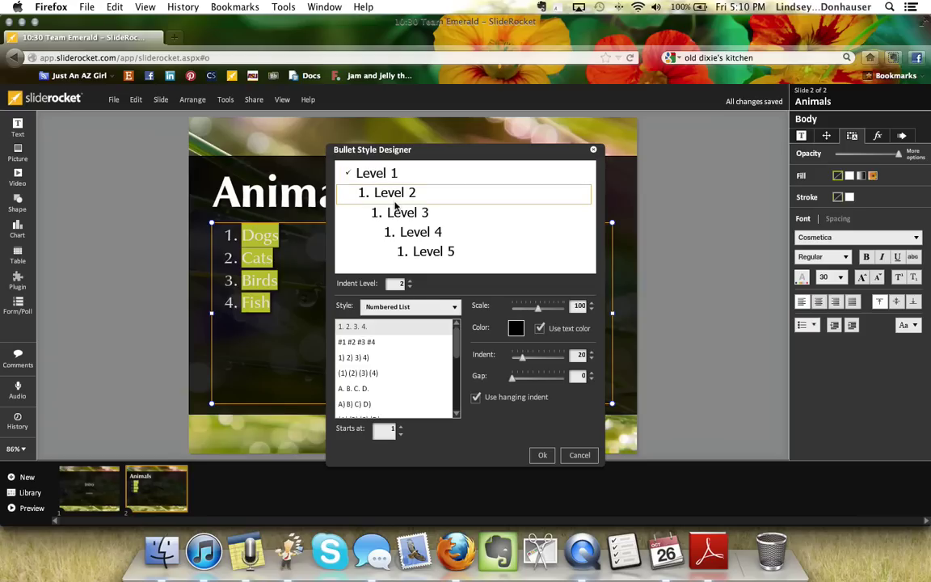
left_click(401, 307)
left_click(357, 342)
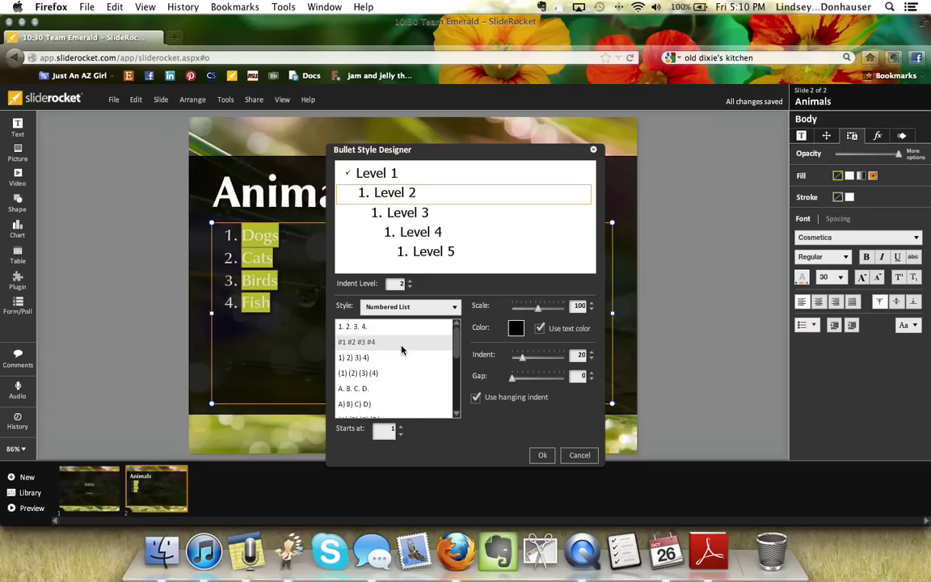
left_click(400, 307)
left_click(395, 351)
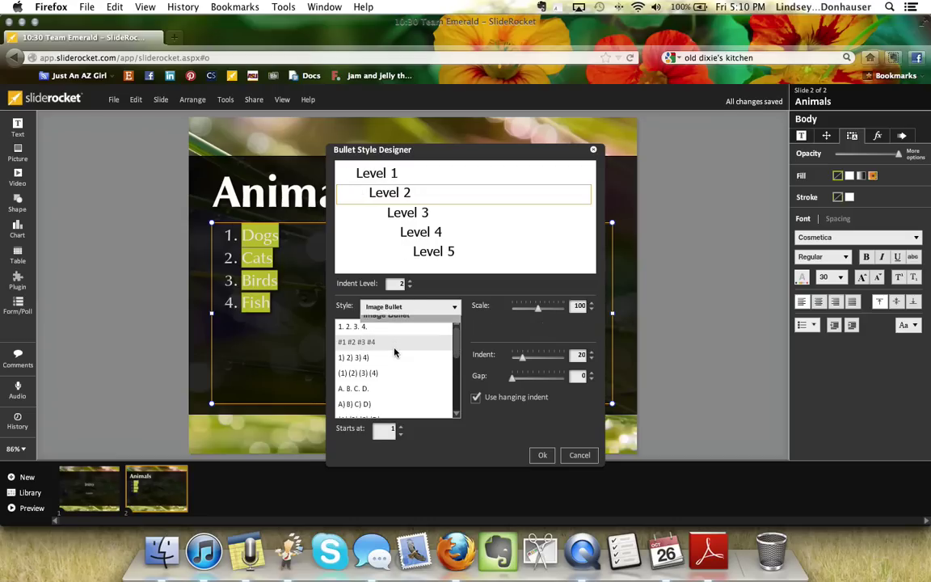
left_click(423, 313)
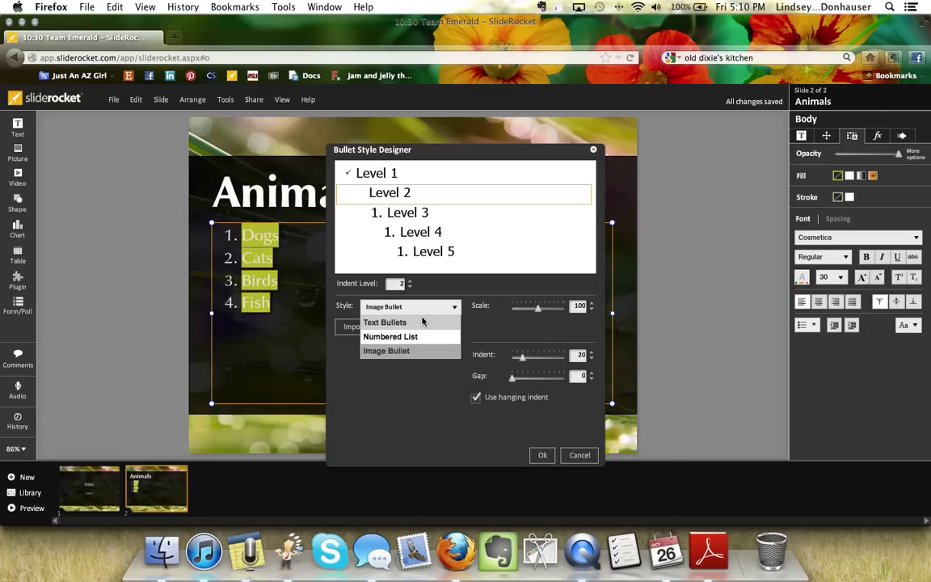
left_click(419, 323)
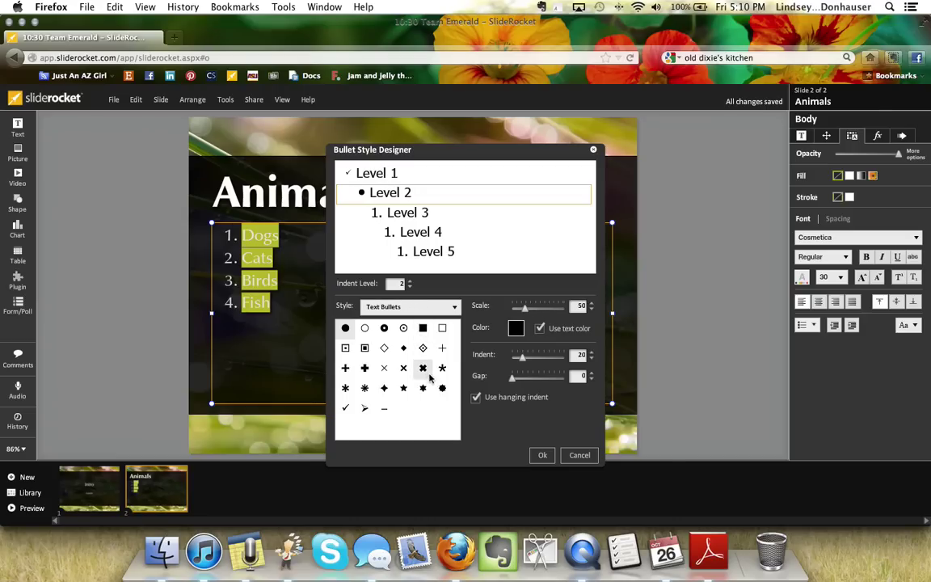
left_click(364, 388)
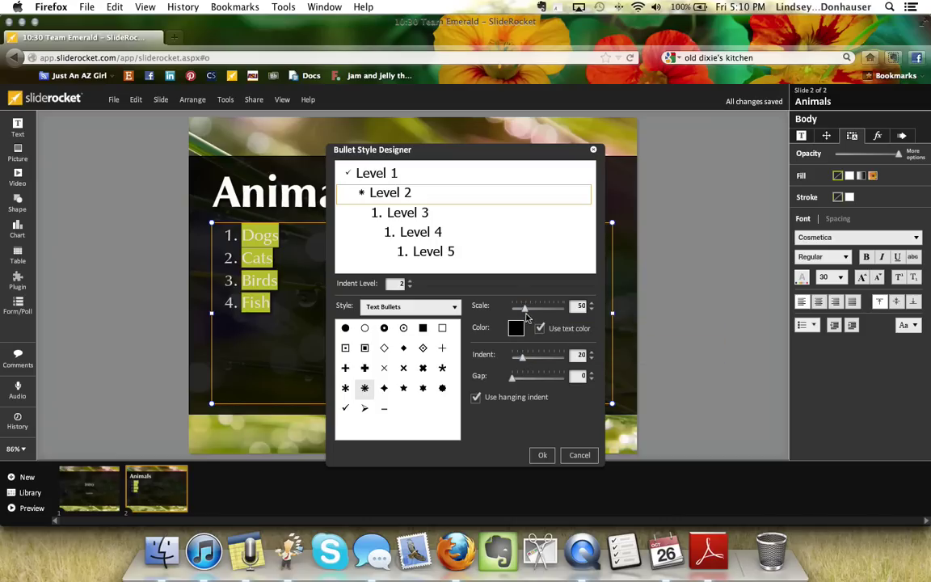
Set the level 2 bullet to scale 92, dark red, indent 36 and gap 28, and apply the custom bullets
mouse_move(524, 308)
left_mouse_down()
mouse_move(557, 309)
mouse_move(535, 310)
left_mouse_up()
left_click(516, 328)
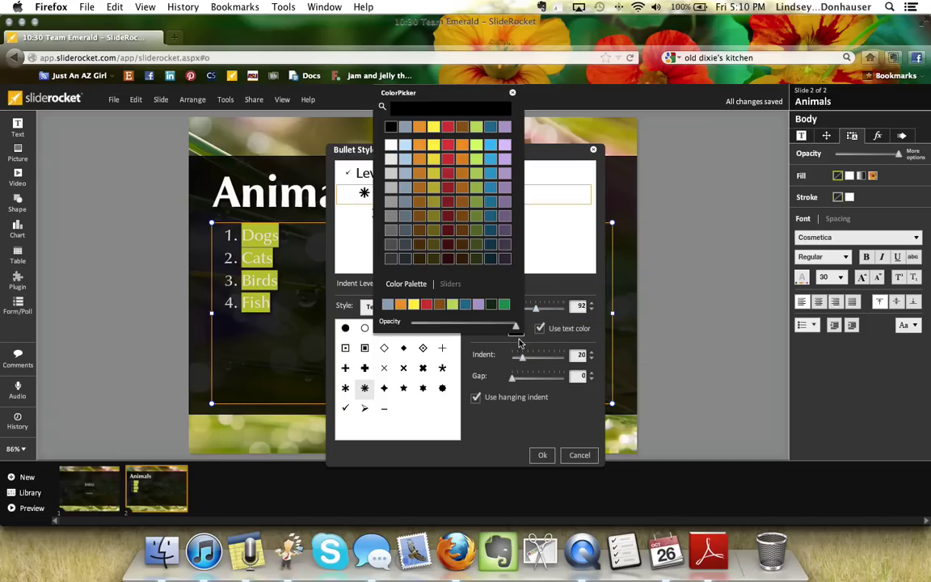
left_click(447, 215)
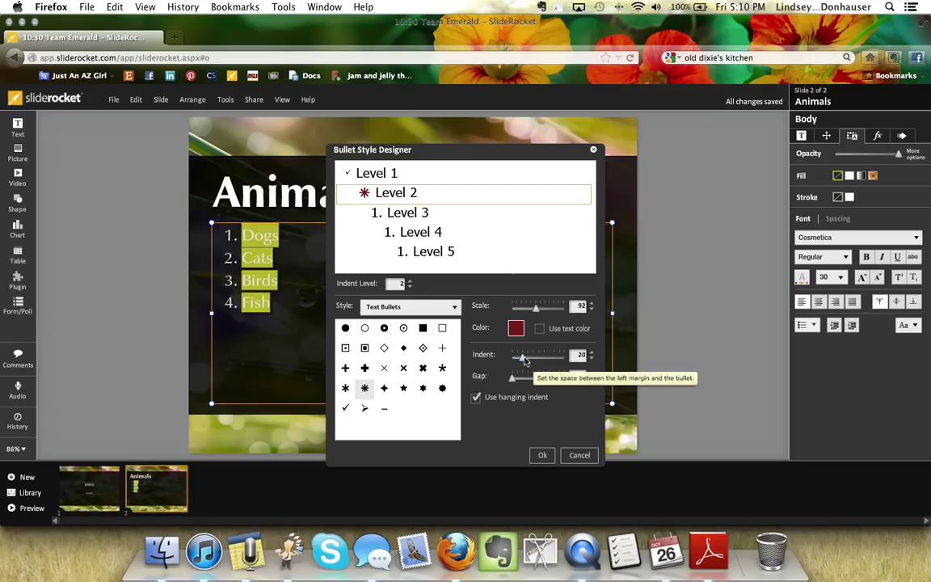
left_click_drag(524, 358, 528, 404)
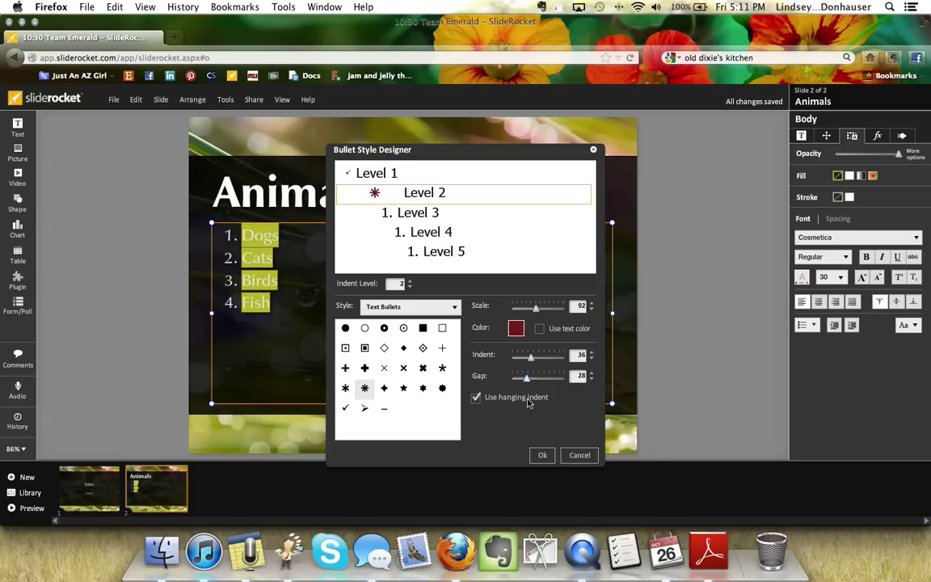
left_click(540, 454)
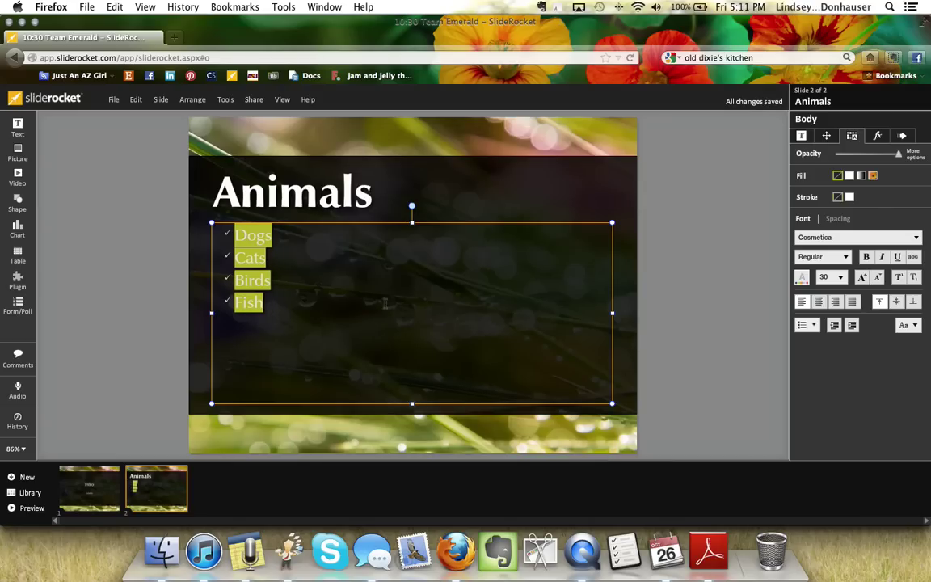
Indent the Cats line to the second list level
key("Left")
key("Down")
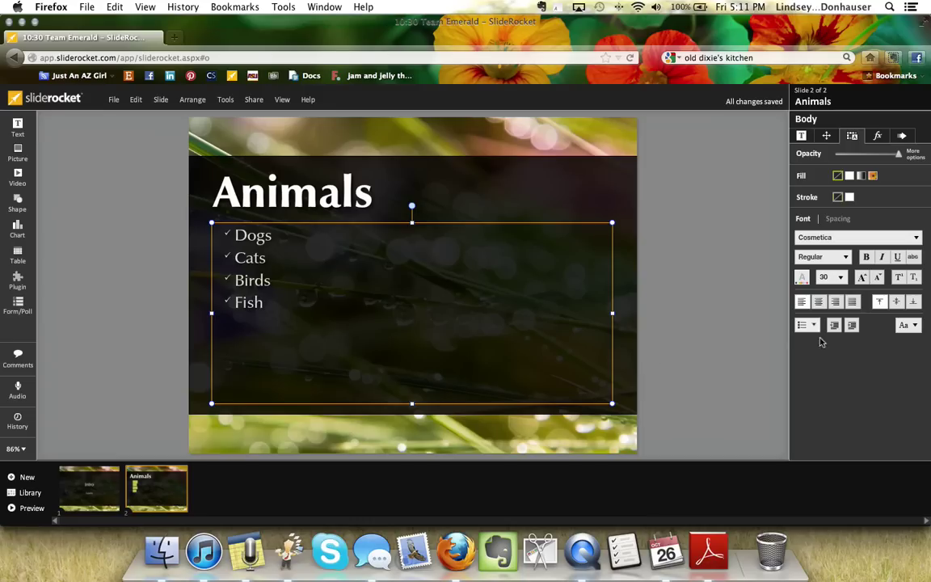
left_click(853, 325)
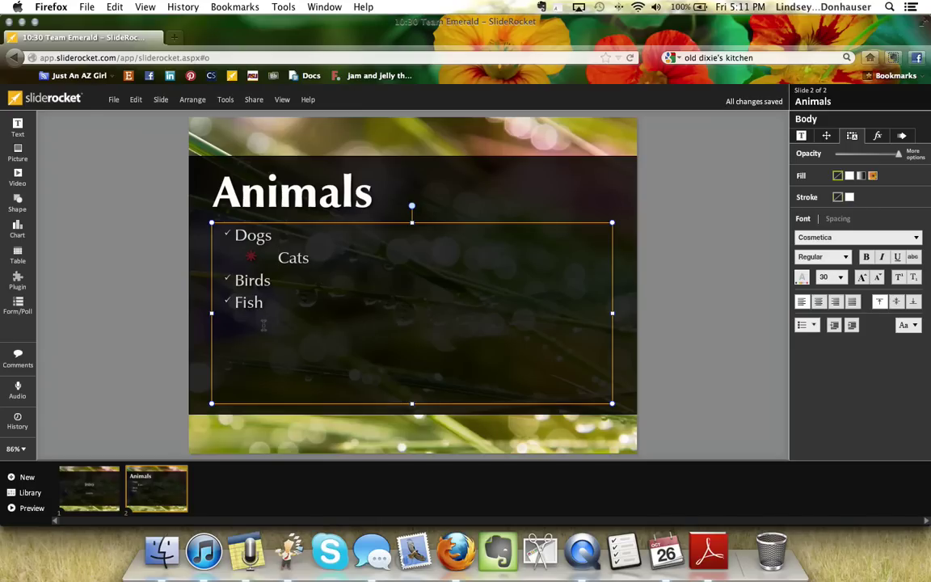
key("Down")
key("Down")
key("shift+Right")
key("shift+Right")
key("shift+Right")
key("shift+Right")
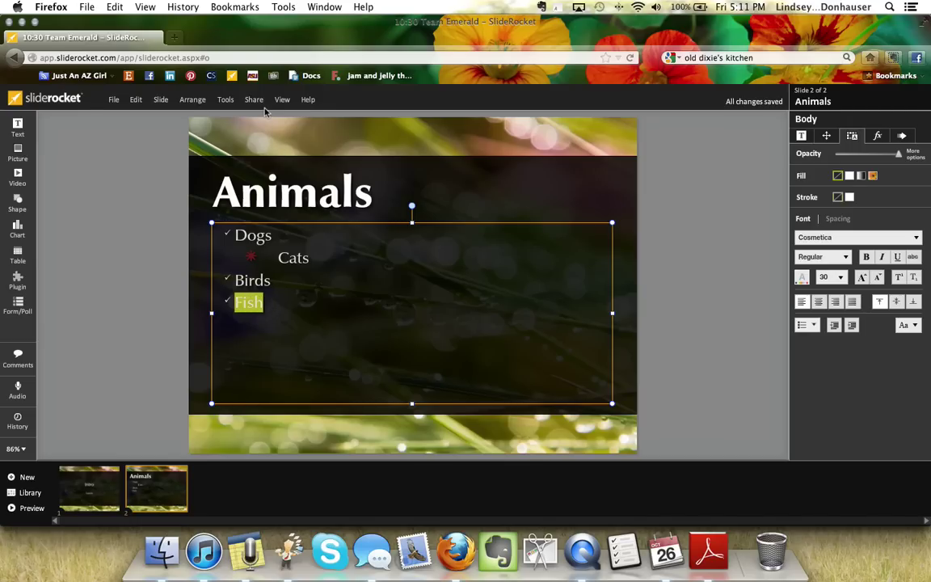
left_click(226, 100)
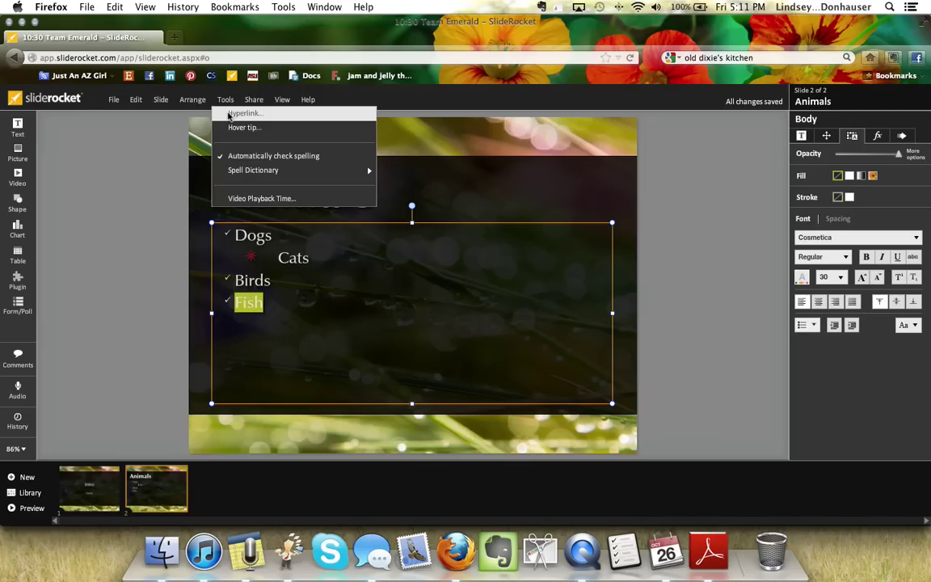
left_click(234, 114)
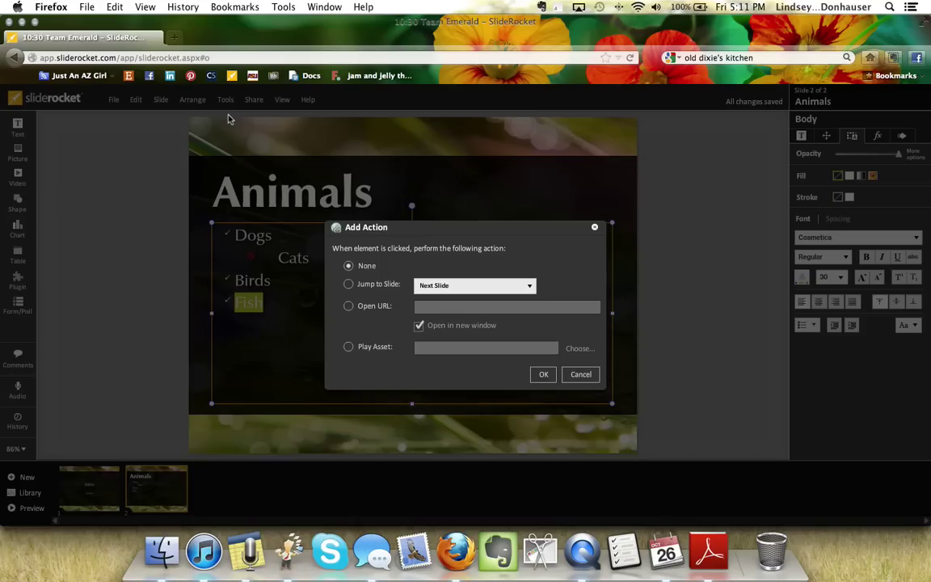
left_click(383, 310)
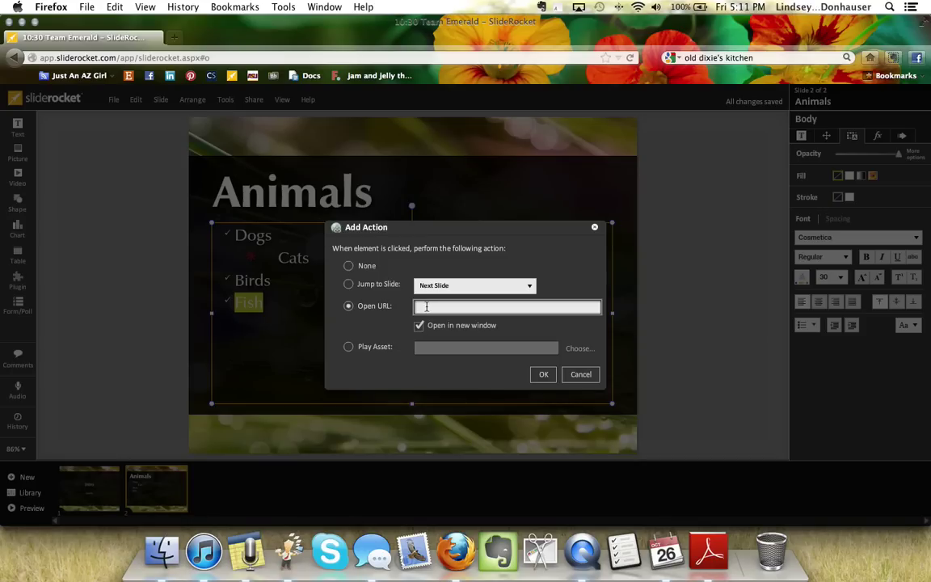
type("www.fish.com")
Look through the Jump to Slide destinations for the Fish link and return the action to Open URL
left_click(349, 285)
left_click(440, 285)
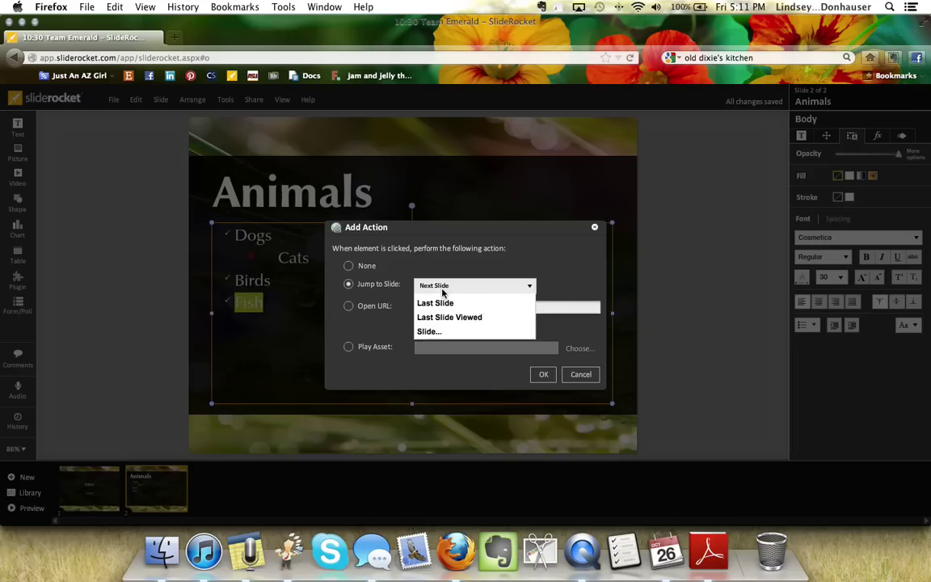
left_click(361, 309)
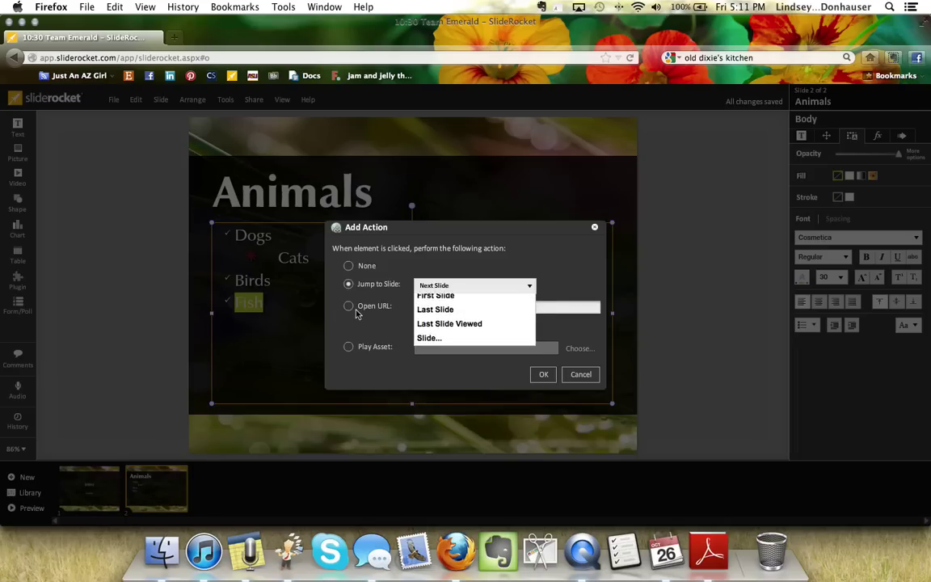
left_click(349, 306)
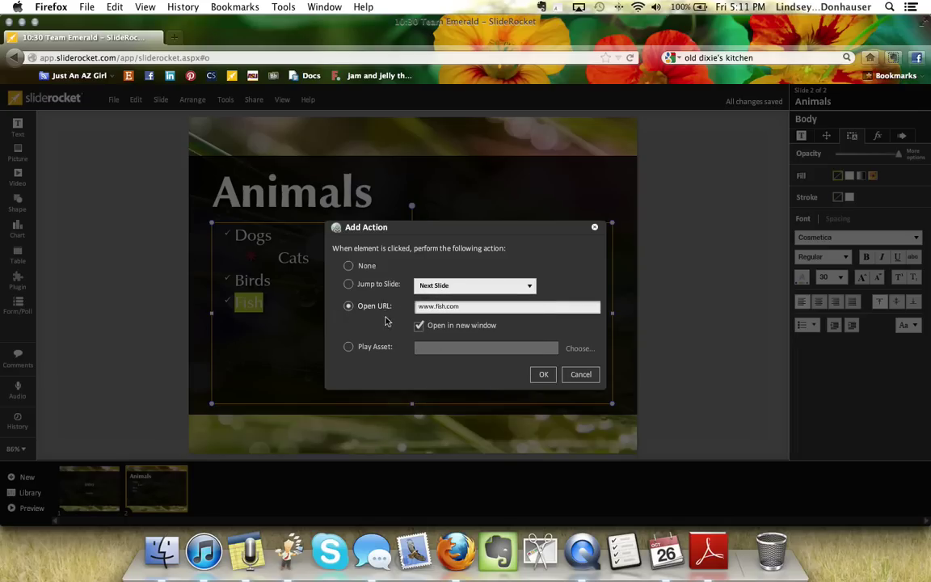
Apply the hyperlink action to the word Fish and recolour the linked text orange
left_click(541, 379)
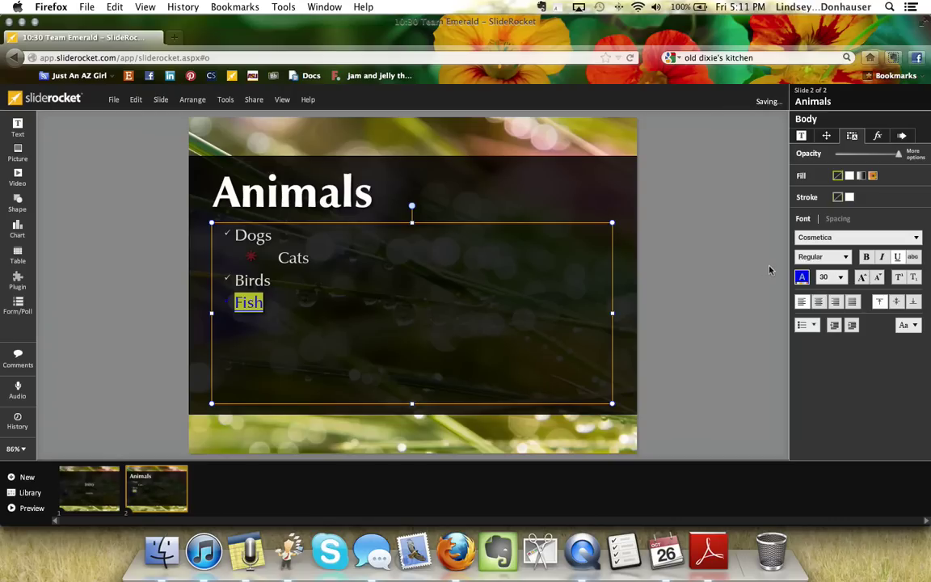
left_click(802, 278)
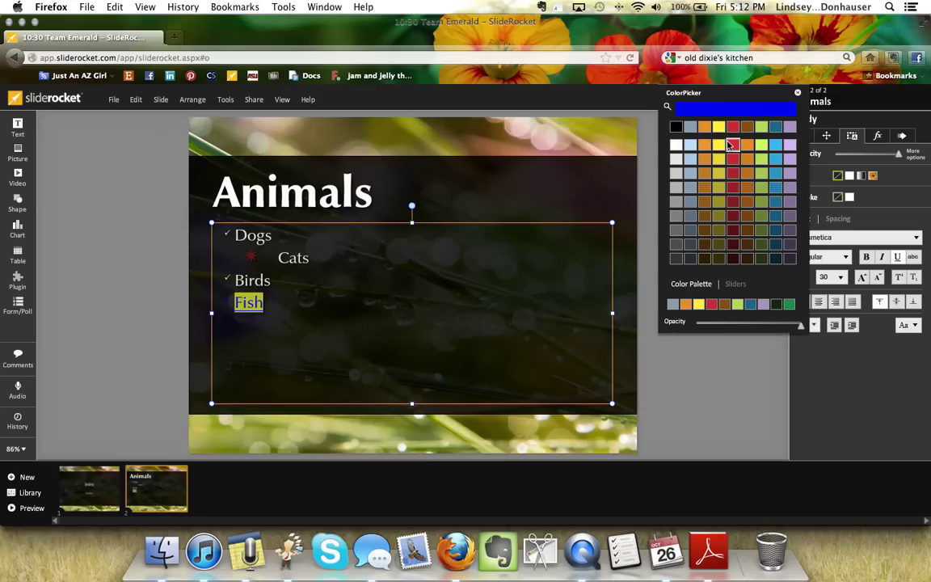
left_click(746, 176)
left_click(690, 177)
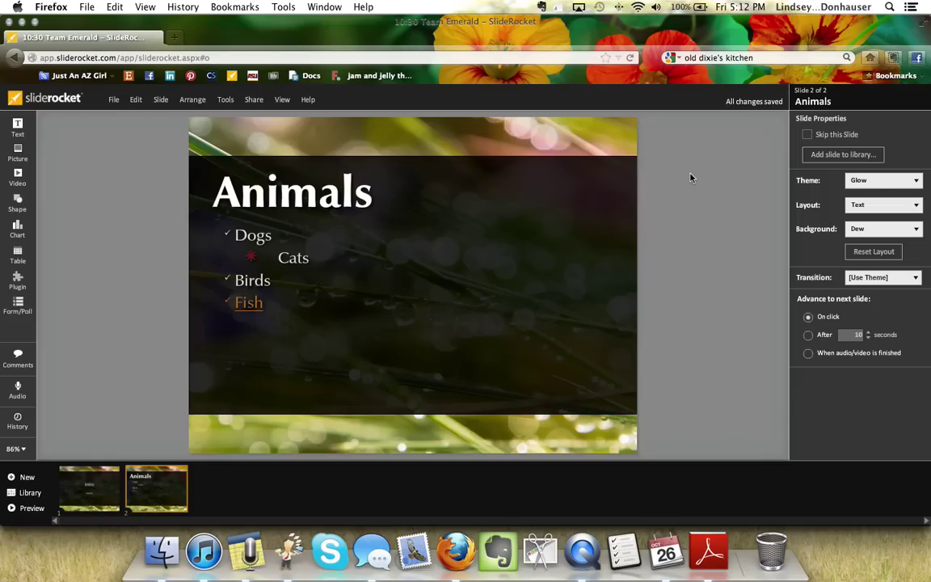
Select the word Fish in the bulleted list and remove its underline
left_click_drag(266, 313, 290, 313)
key("super+z")
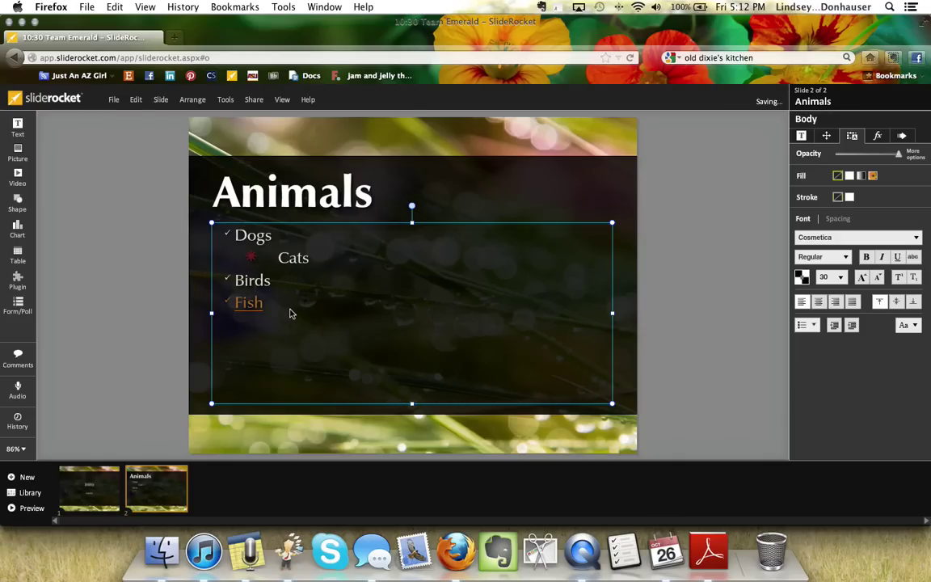
left_click(291, 312)
left_click_drag(234, 312, 232, 306)
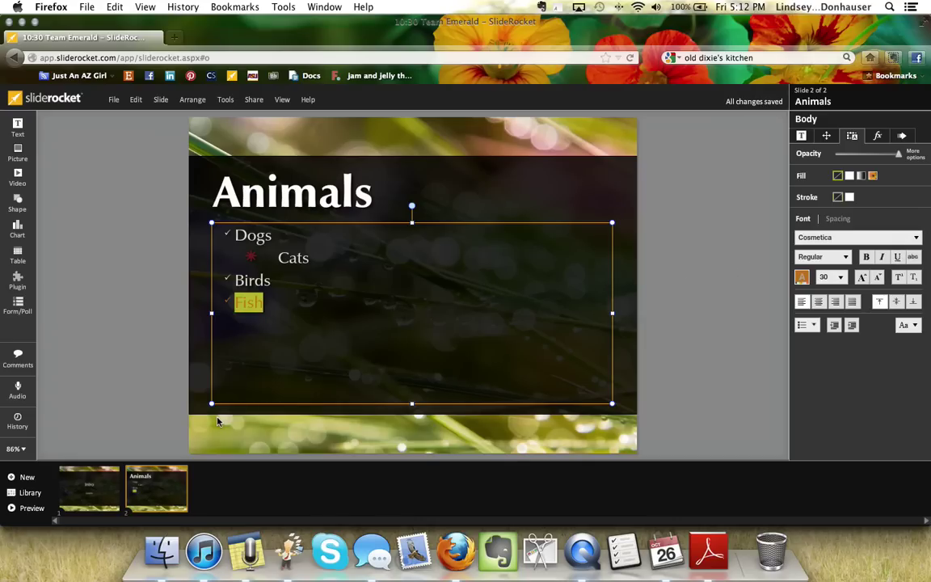
left_click(669, 291)
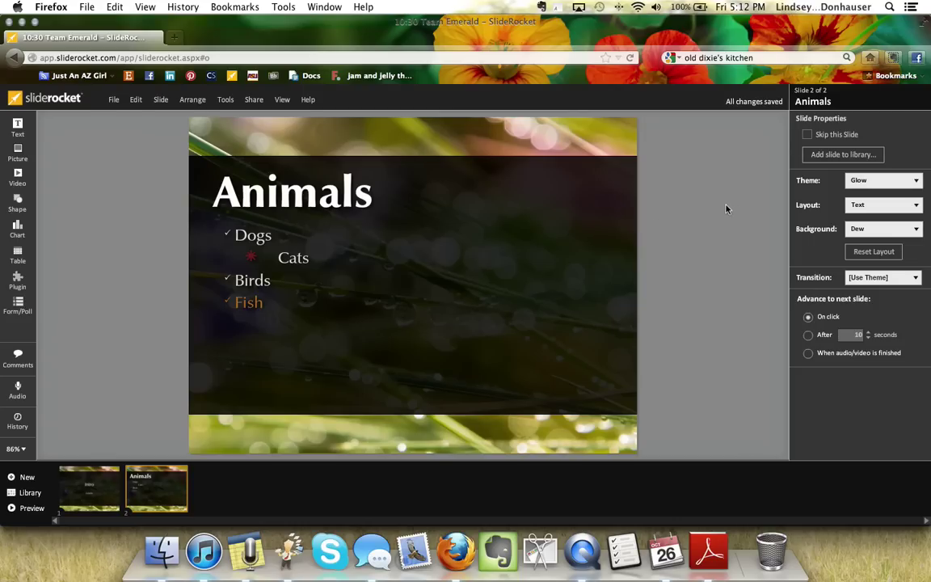
Add a build to the Animals body list with the Fade In effect and By Bullet delivery
left_click(283, 246)
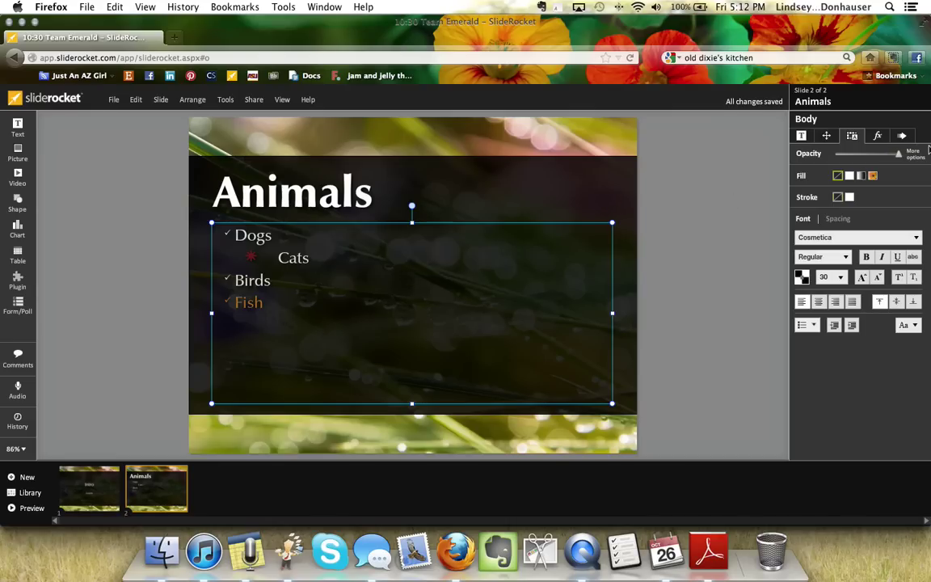
left_click(902, 137)
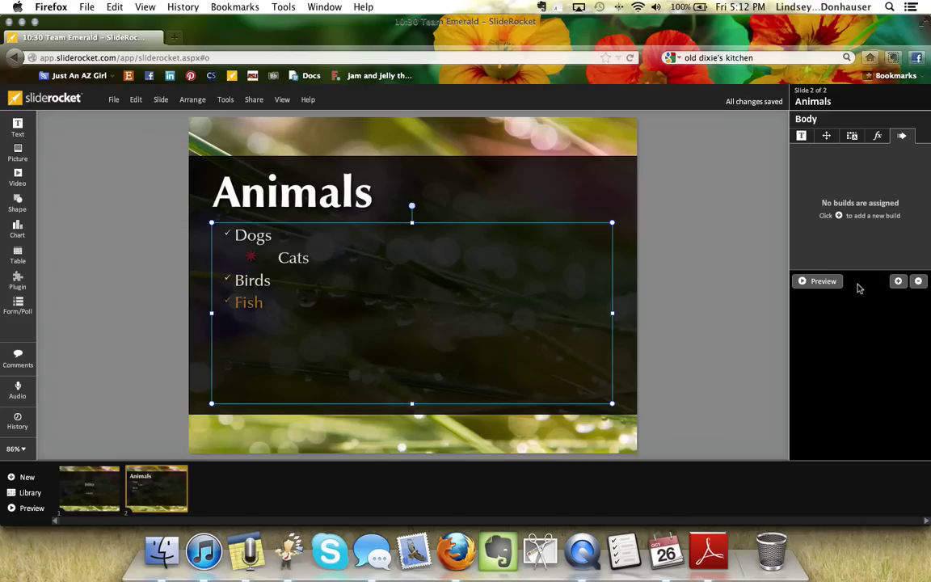
left_click(899, 281)
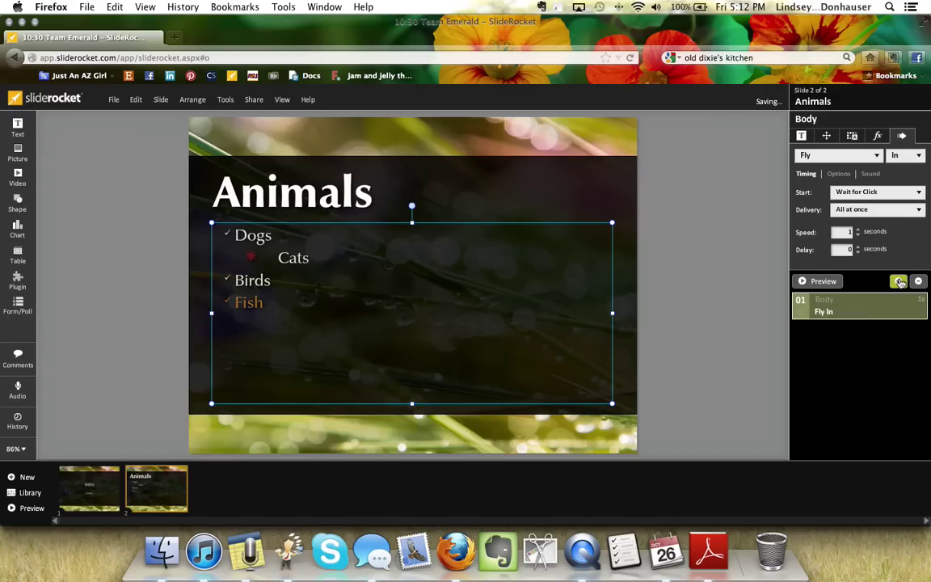
left_click(876, 158)
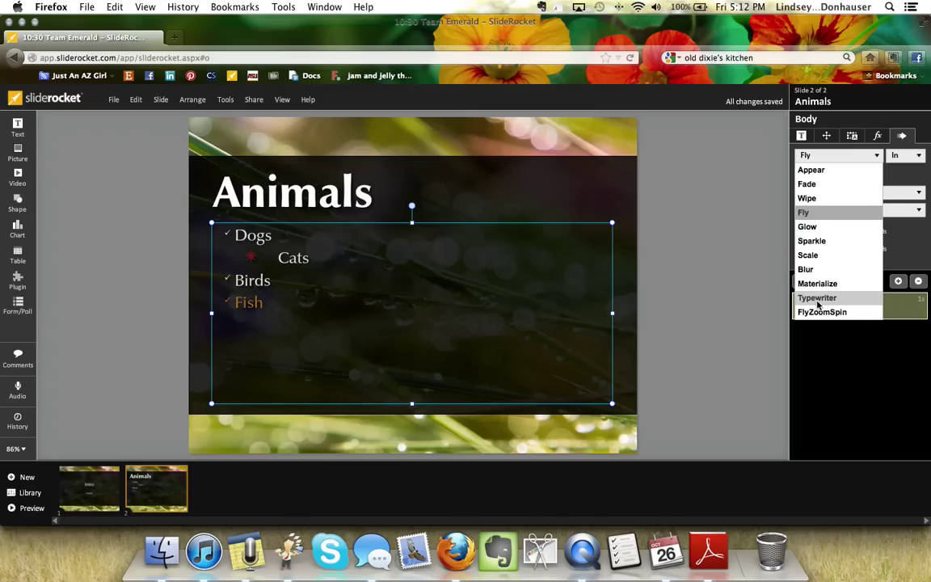
left_click(824, 184)
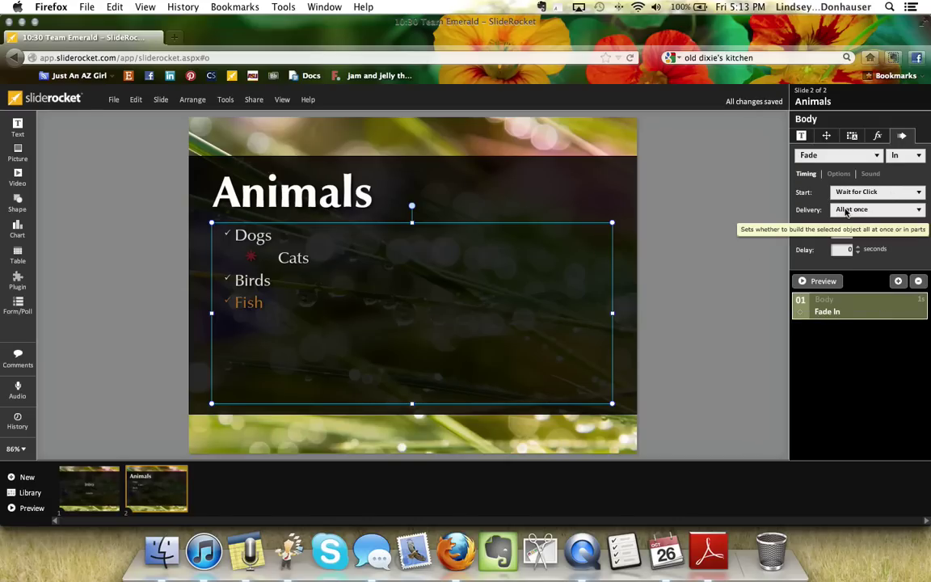
left_click(845, 211)
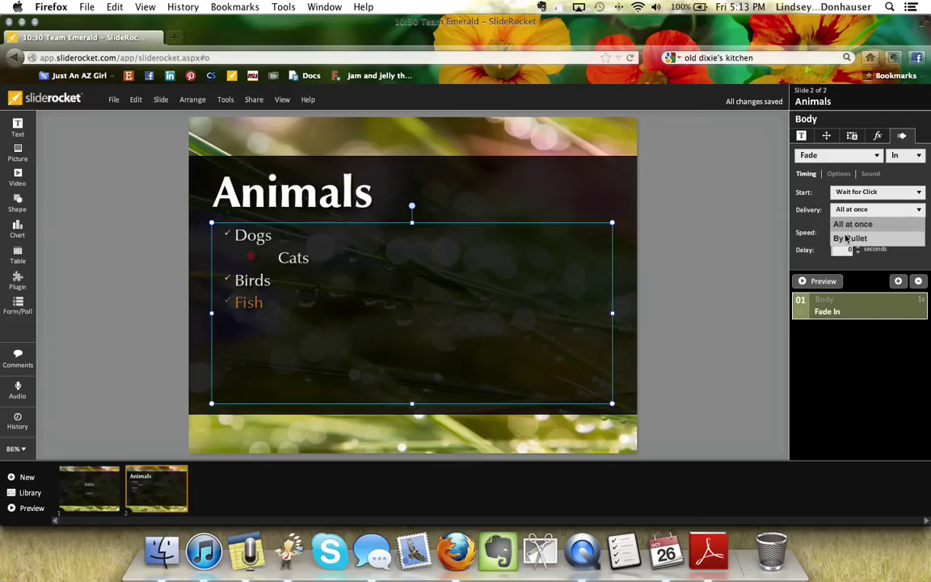
left_click(846, 238)
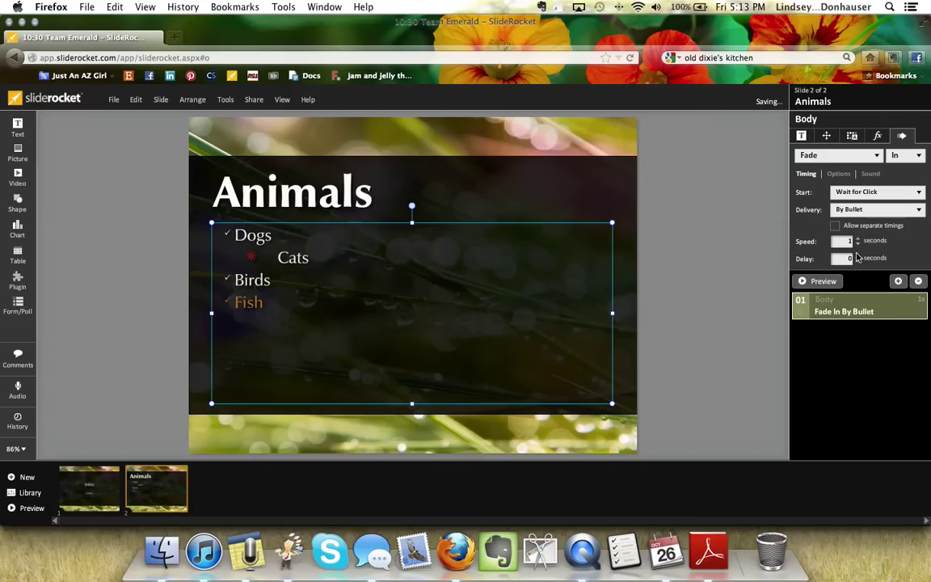
left_click(820, 287)
Set the body list's Fade build to animate Each Character and preview the animation
left_click(837, 174)
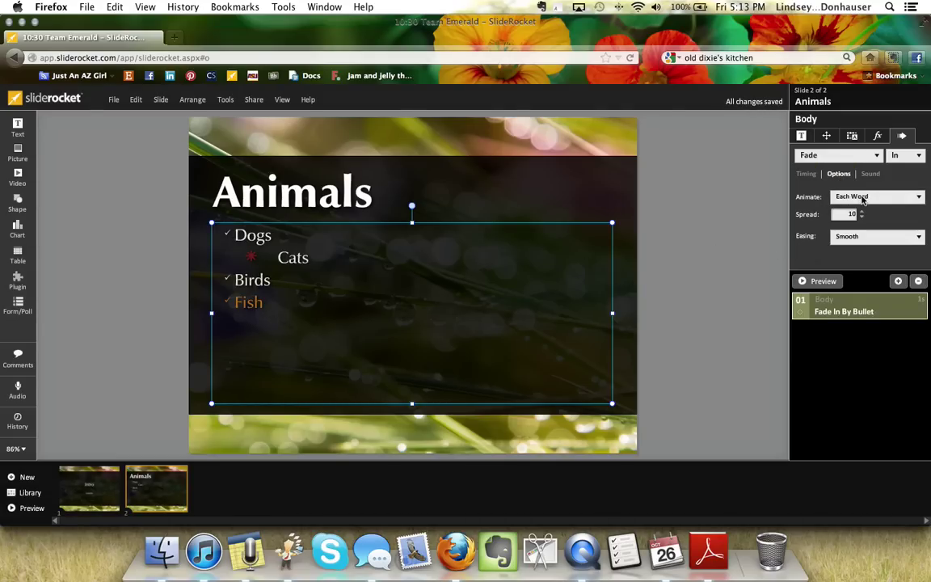
left_click(869, 197)
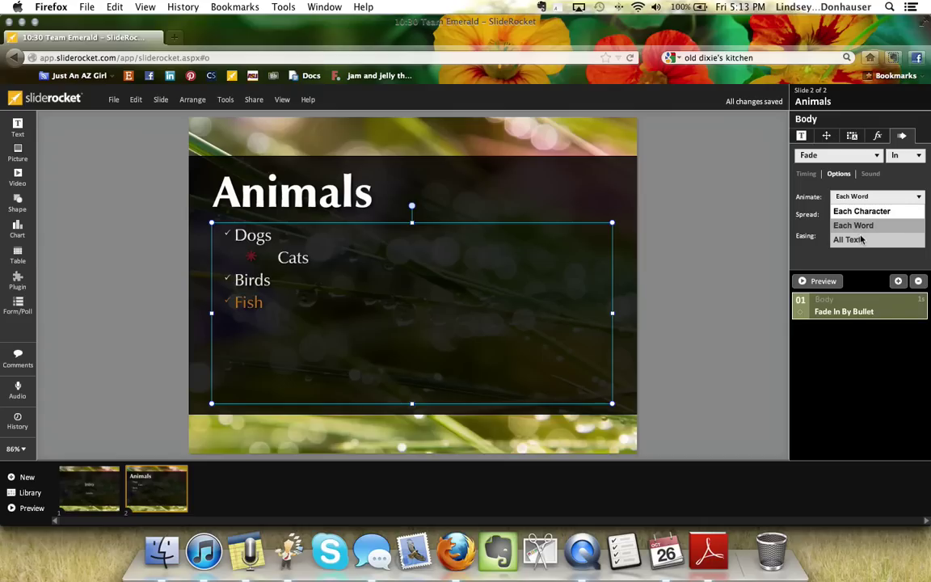
left_click(862, 211)
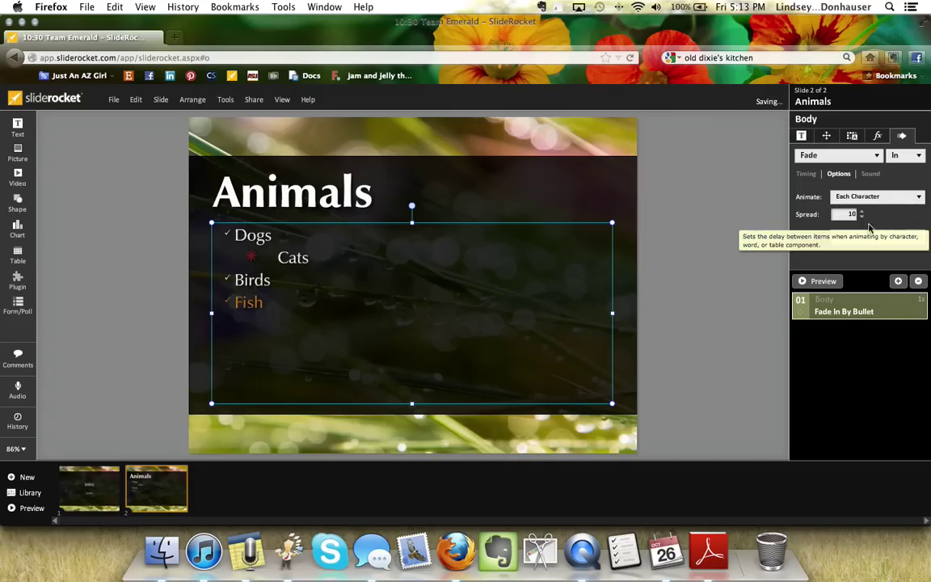
left_click(816, 281)
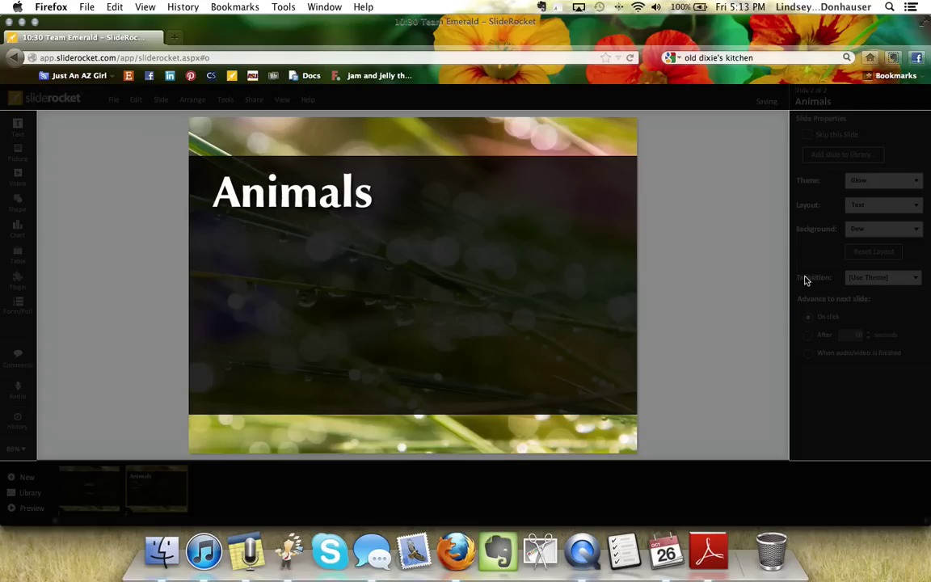
right_click(722, 258)
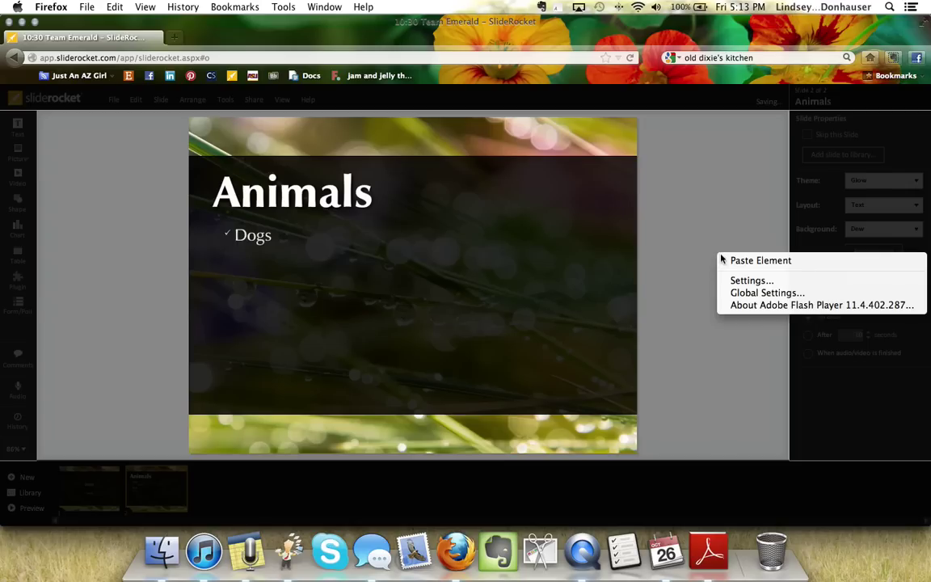
left_click(735, 218)
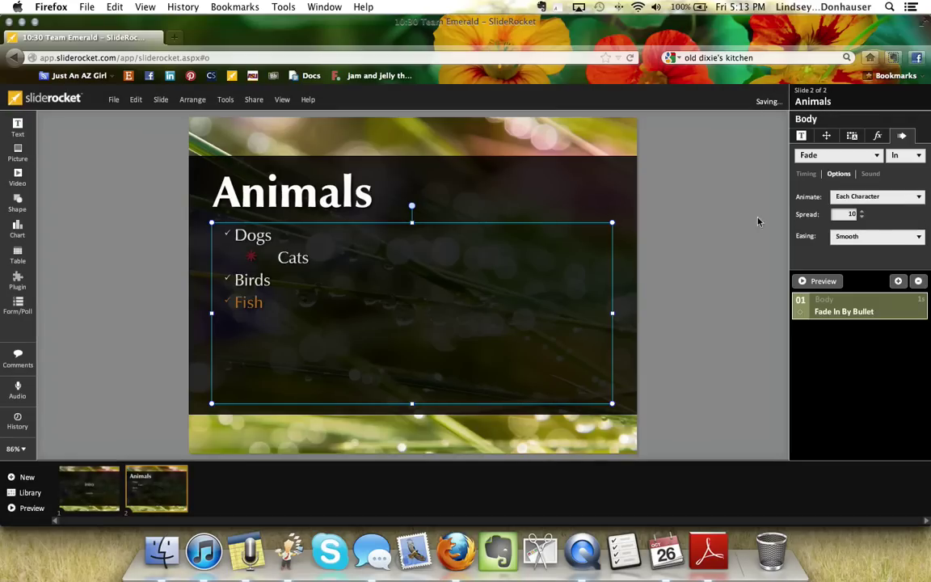
left_click(852, 237)
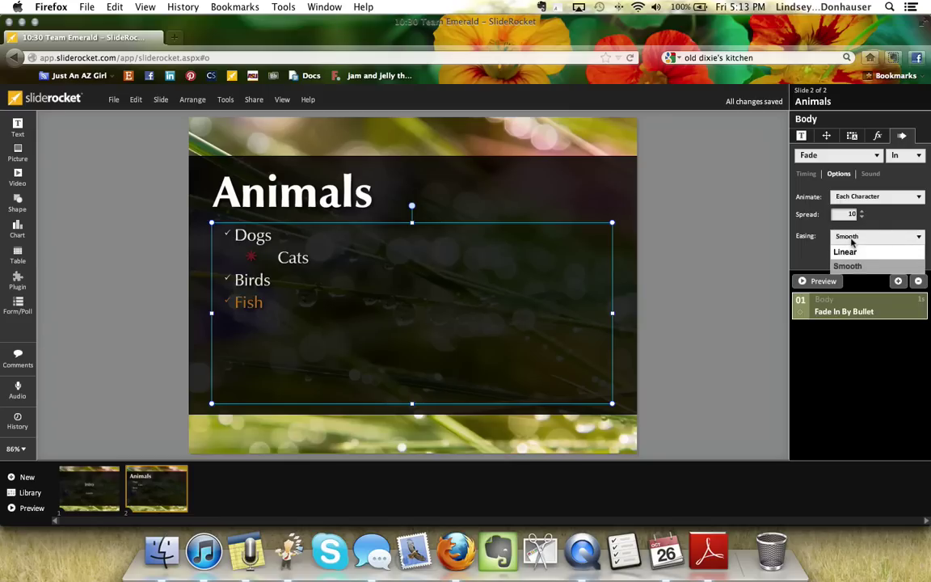
left_click(856, 196)
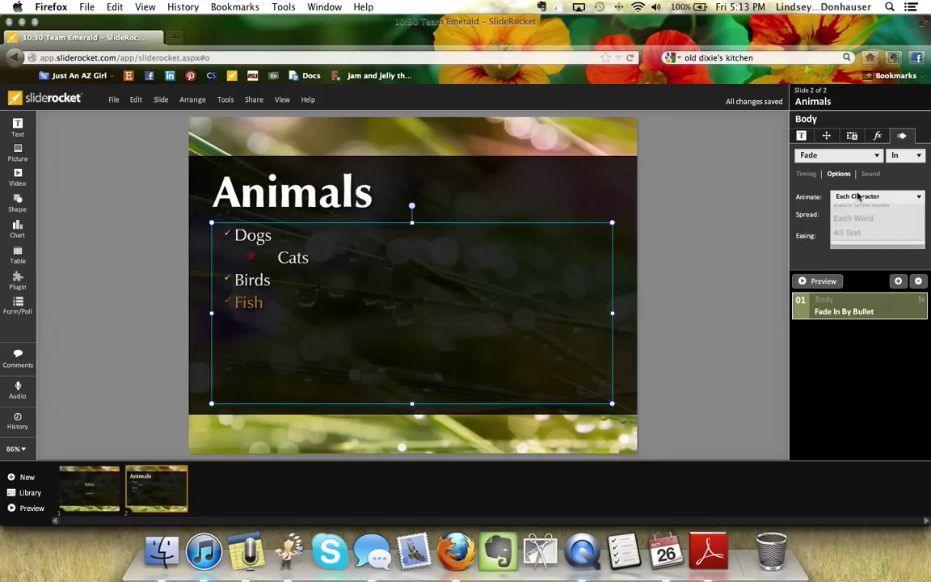
left_click(805, 174)
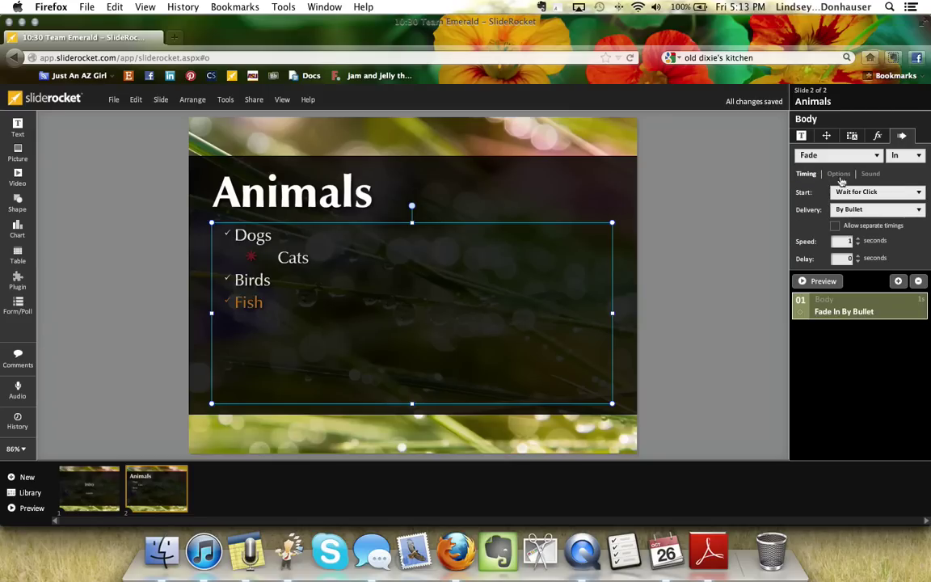
left_click(839, 174)
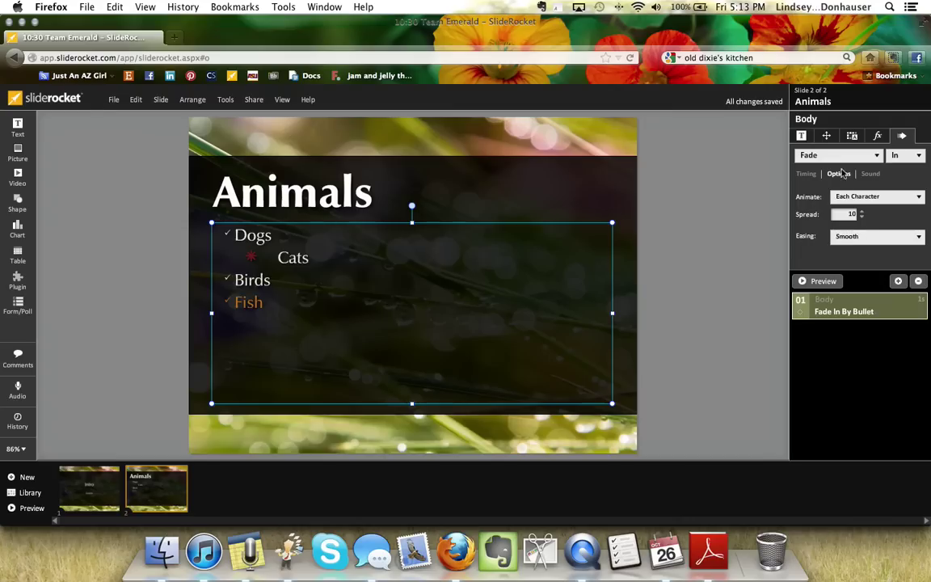
Change the body list's build effect to Fly with Bounce easing and preview it
left_click(839, 155)
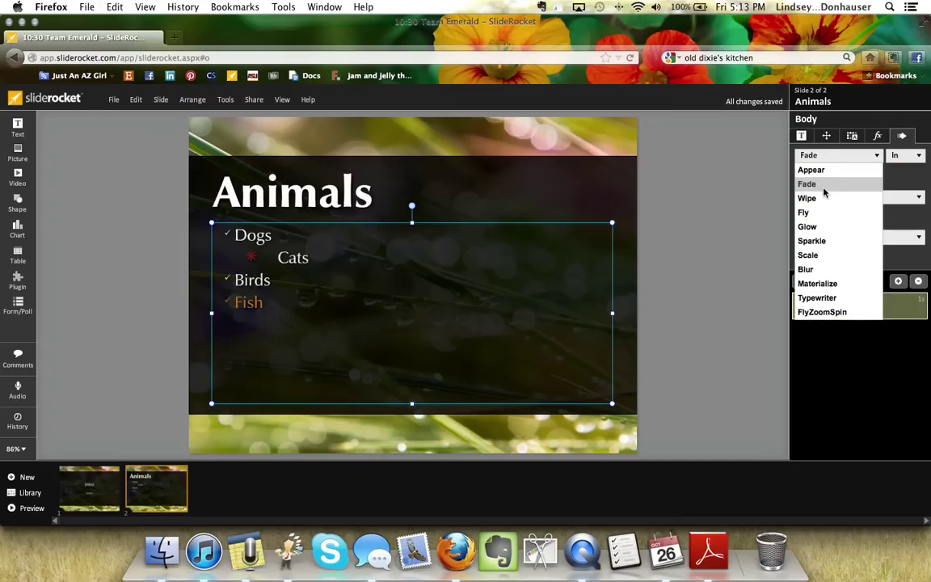
left_click(812, 212)
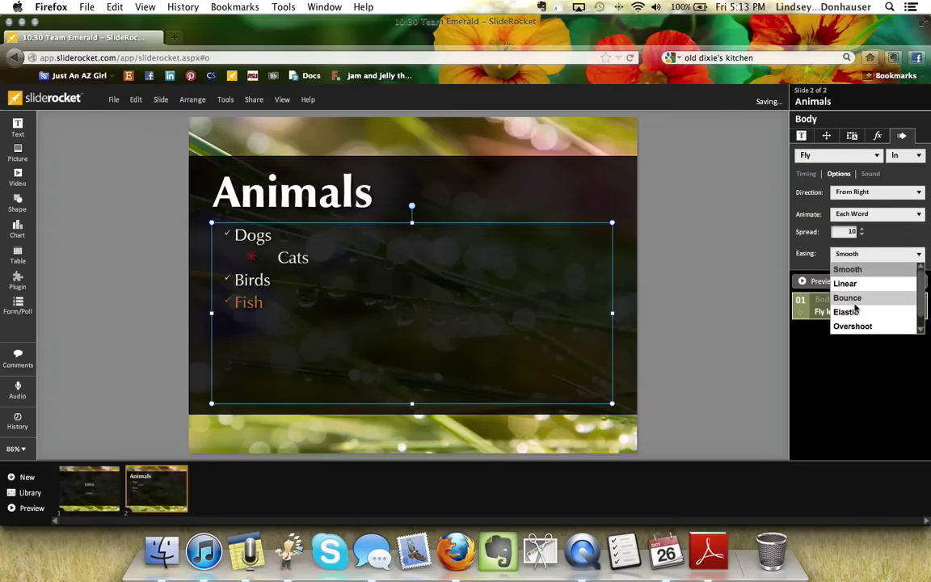
left_click(858, 298)
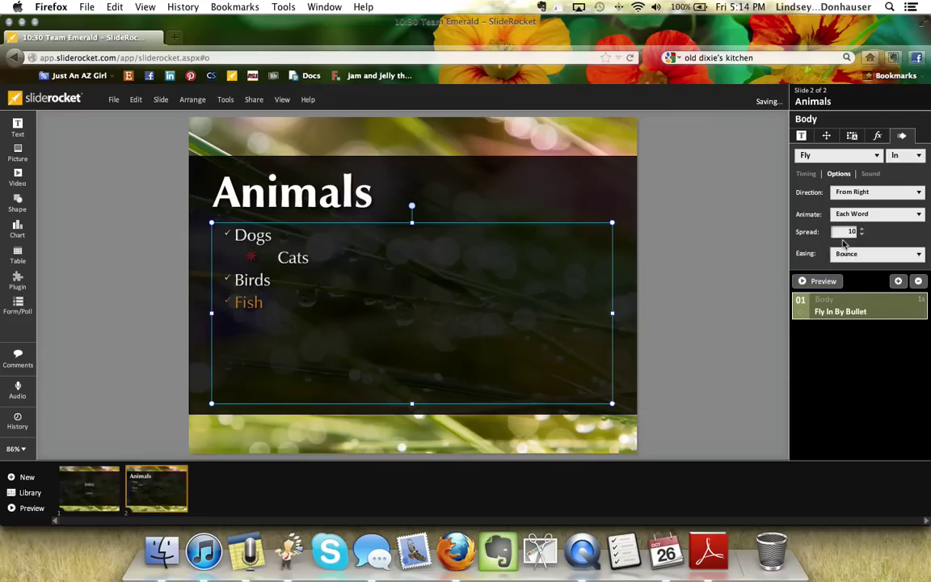
left_click(820, 280)
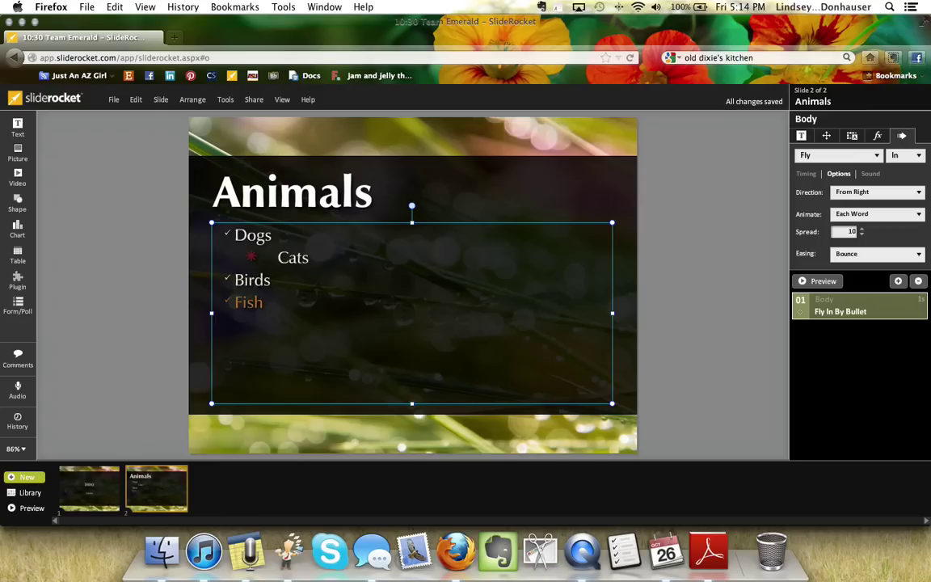
Add a third slide after Animals and set its layout to Blank
left_click(30, 478)
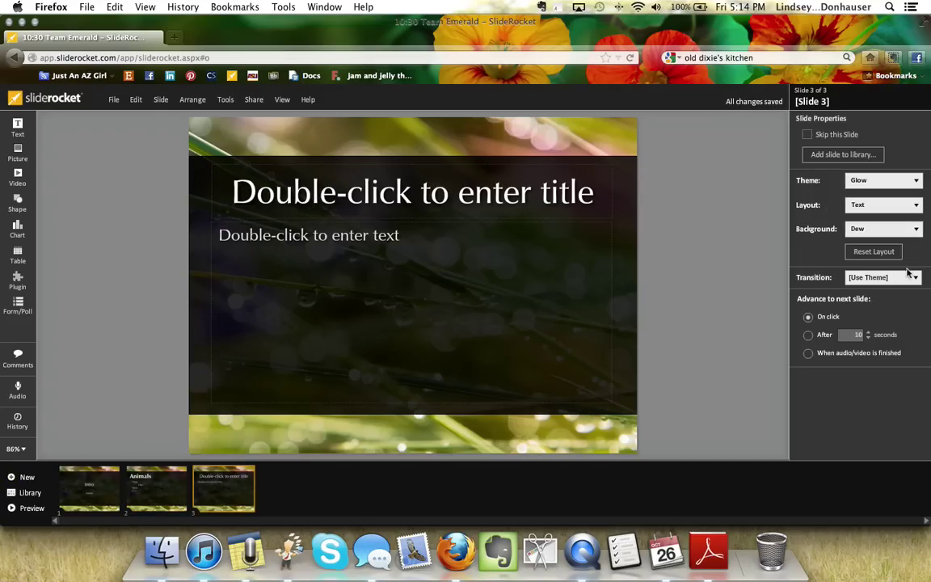
left_click(876, 206)
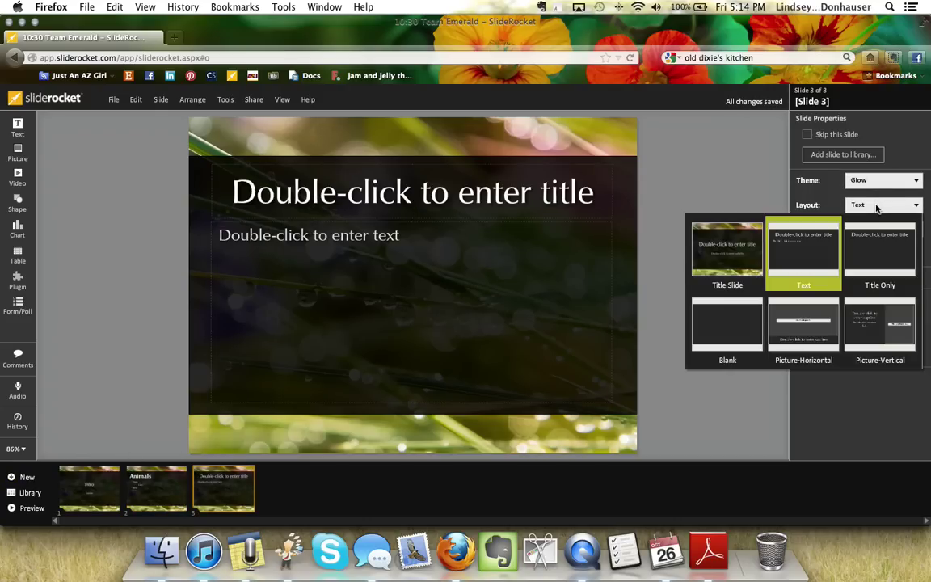
left_click(734, 334)
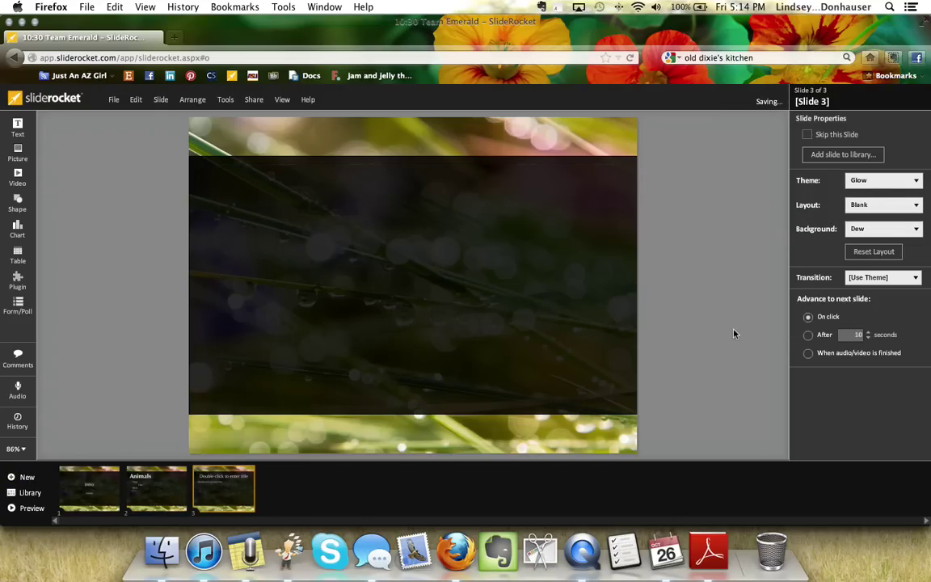
Search Flickr for "dog" and insert the photo of the tan puppy lying against grey stone on the blank slide
left_click(16, 157)
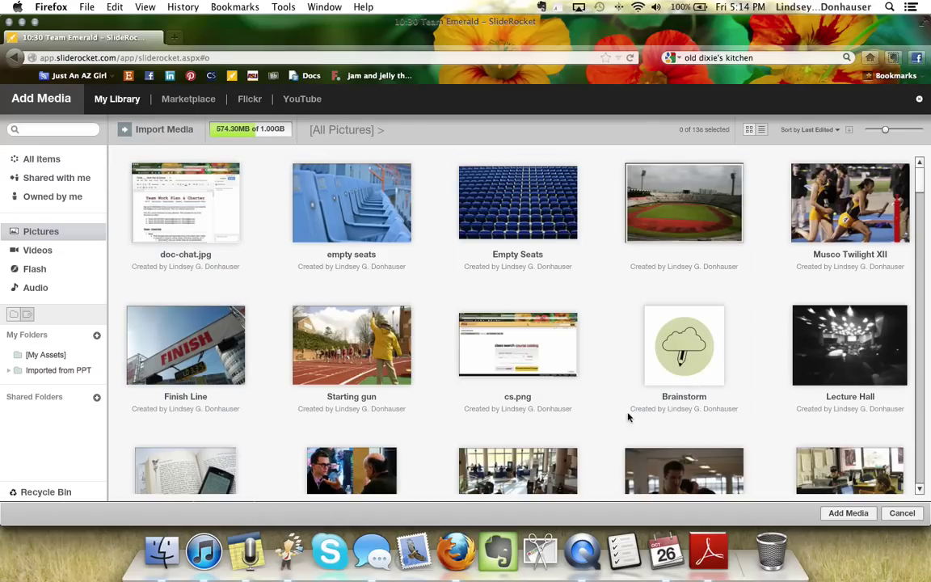
left_click(171, 100)
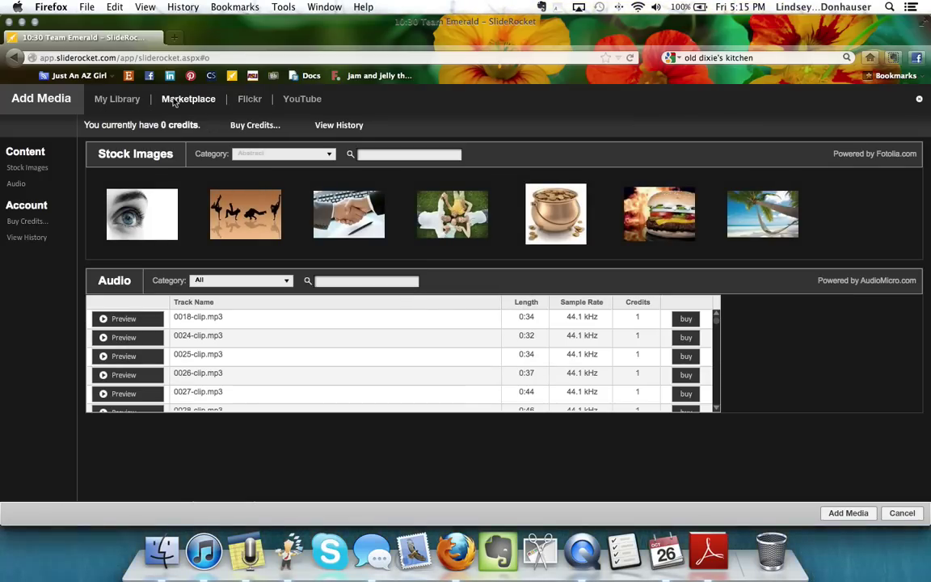
left_click(247, 101)
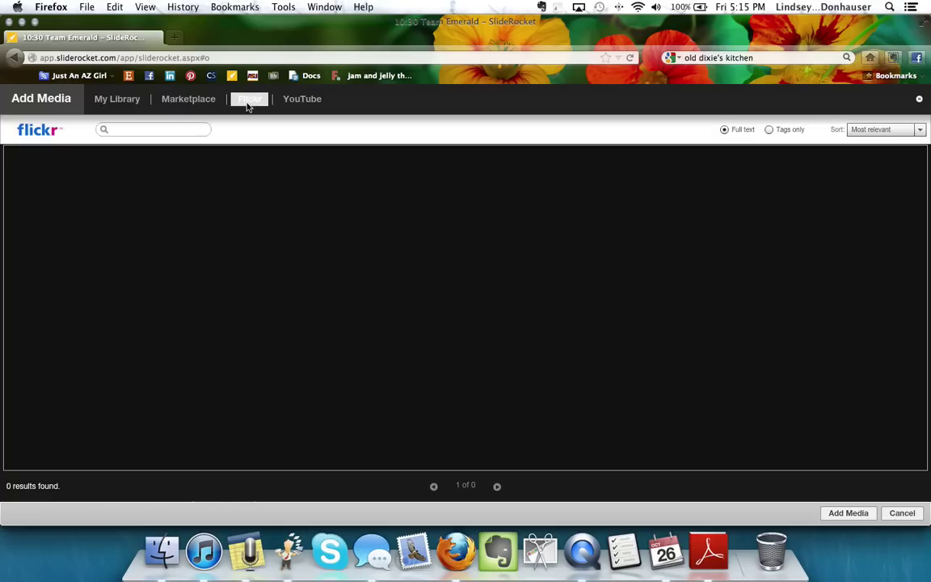
left_click(165, 130)
type("dogs")
key("BackSpace")
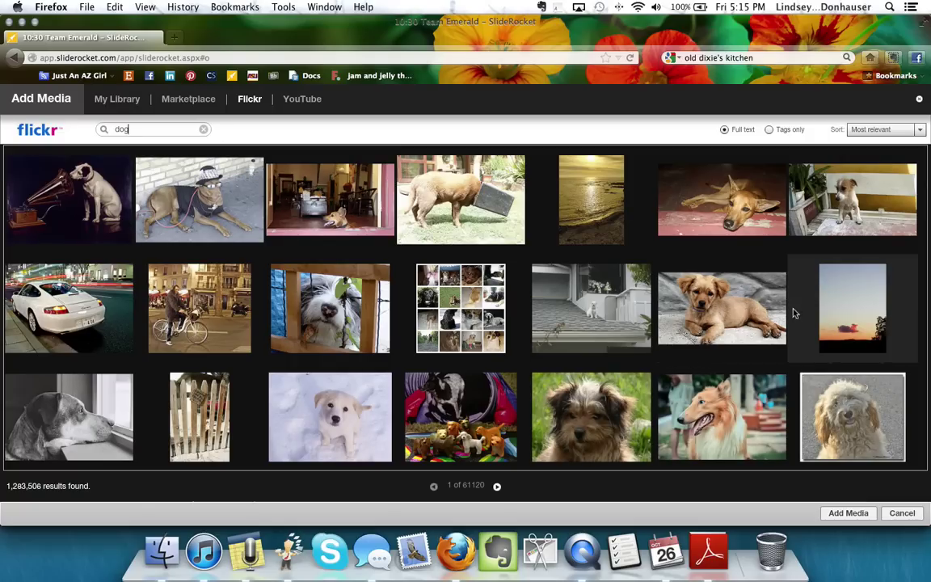
double_click(746, 315)
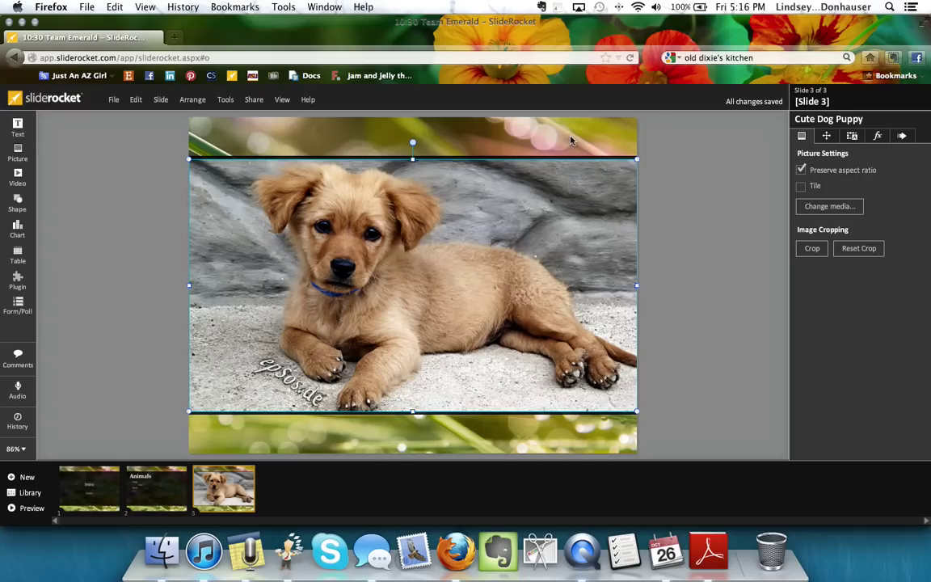
Make the puppy picture fill the canvas and nudge it slightly to the left
right_click(568, 216)
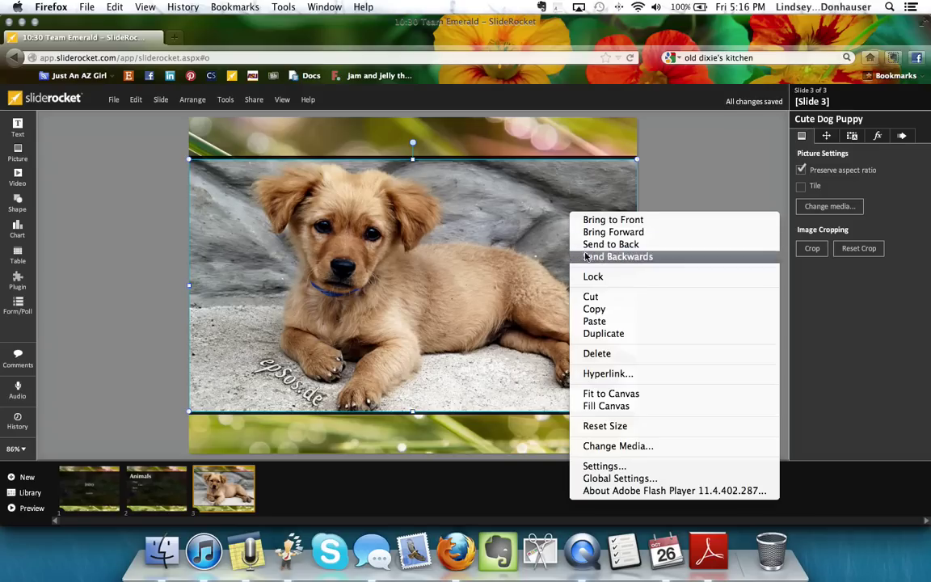
left_click(612, 406)
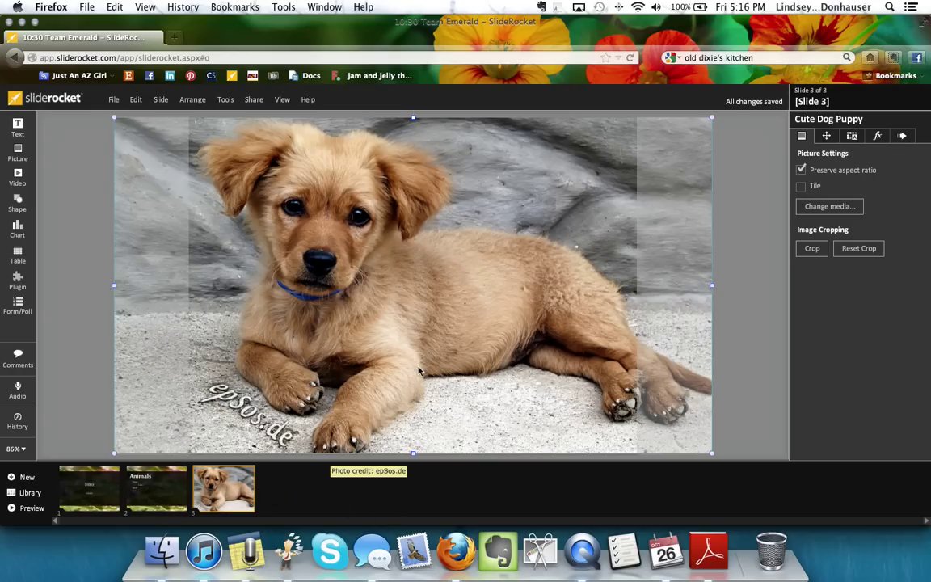
key("Left")
key("Left")
key("Left")
key("Left")
key("Left")
key("Left")
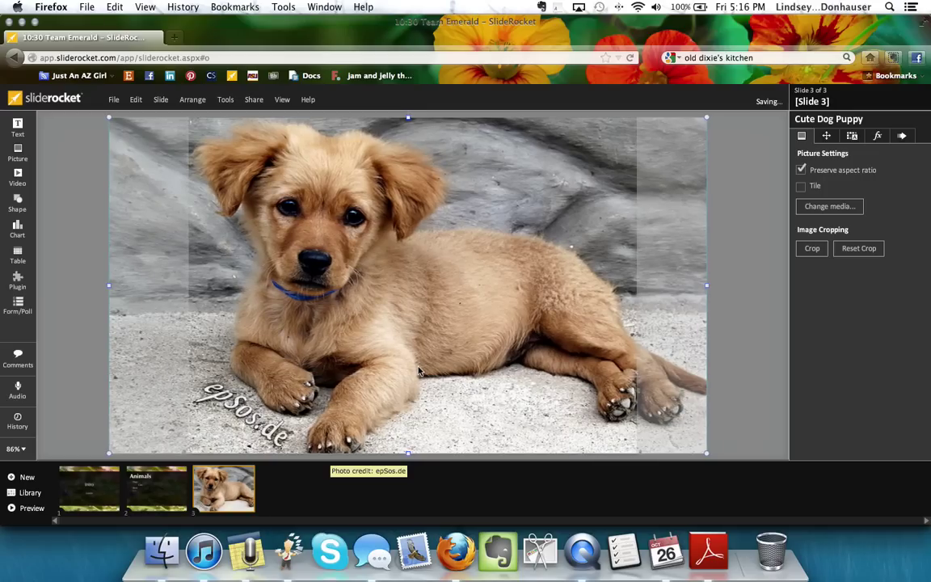
key("Left")
key("Left")
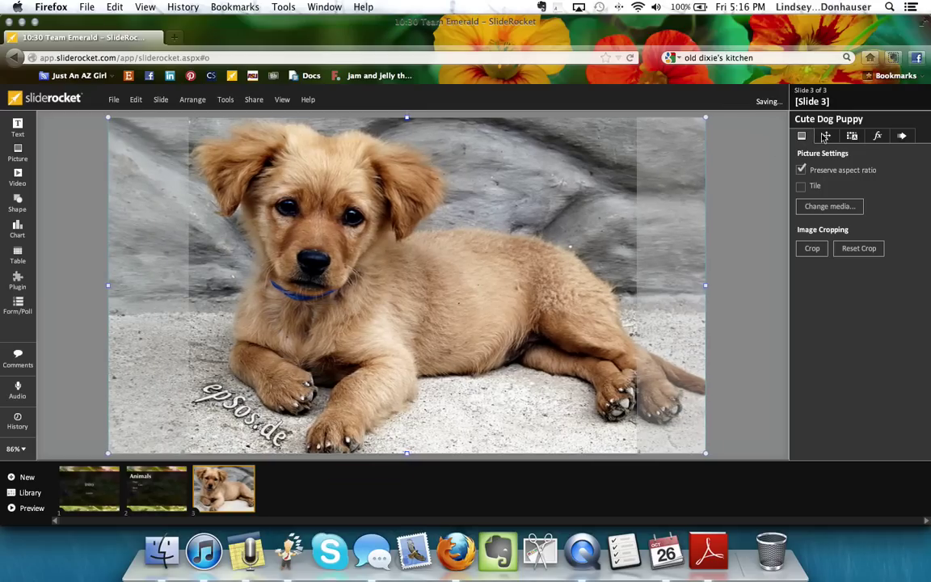
Align the puppy picture to the slide's right edge, and switch the alignment to the left edge
left_click(825, 136)
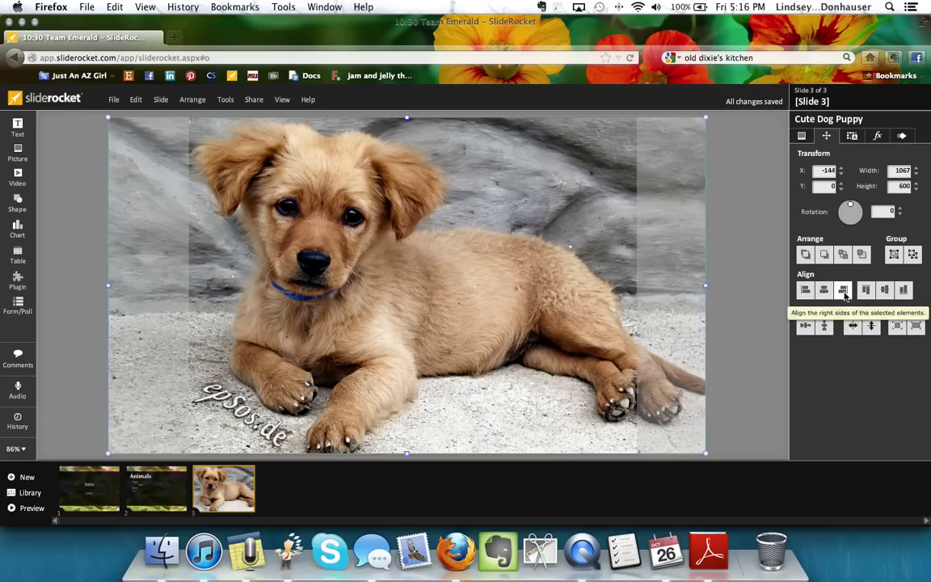
left_click(843, 293)
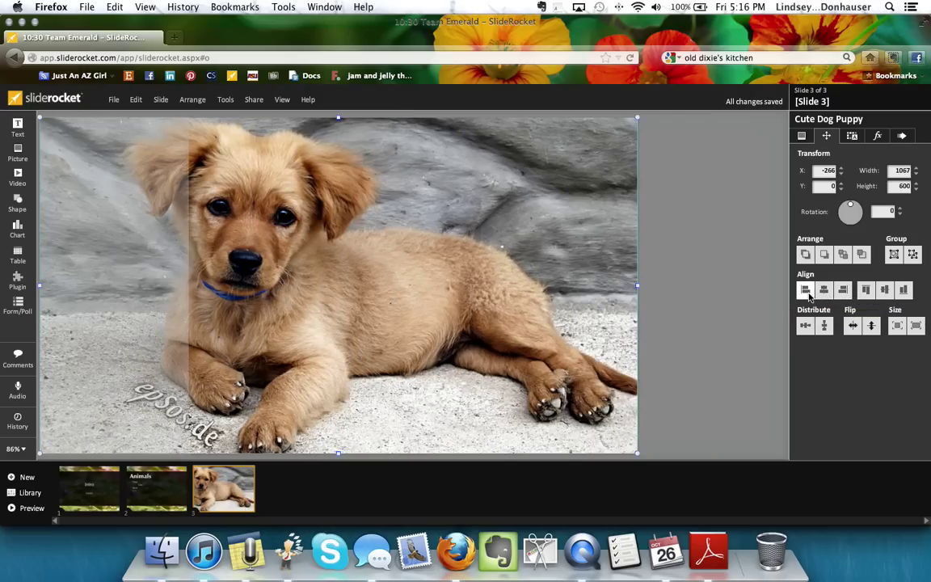
left_click(805, 296)
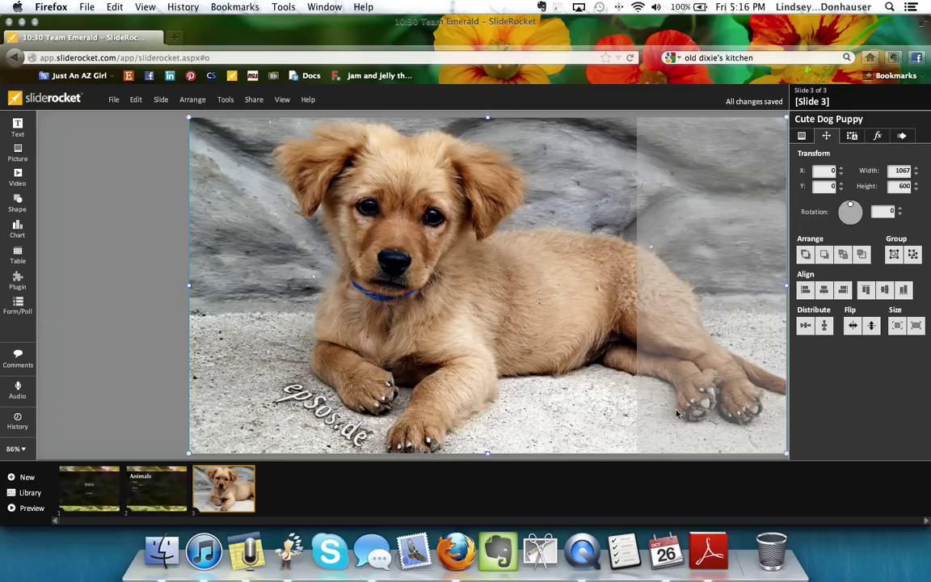
Enlarge the puppy picture to about 1354 by 761 and shift it so it extends past the slide edges
left_click_drag(782, 452, 880, 524)
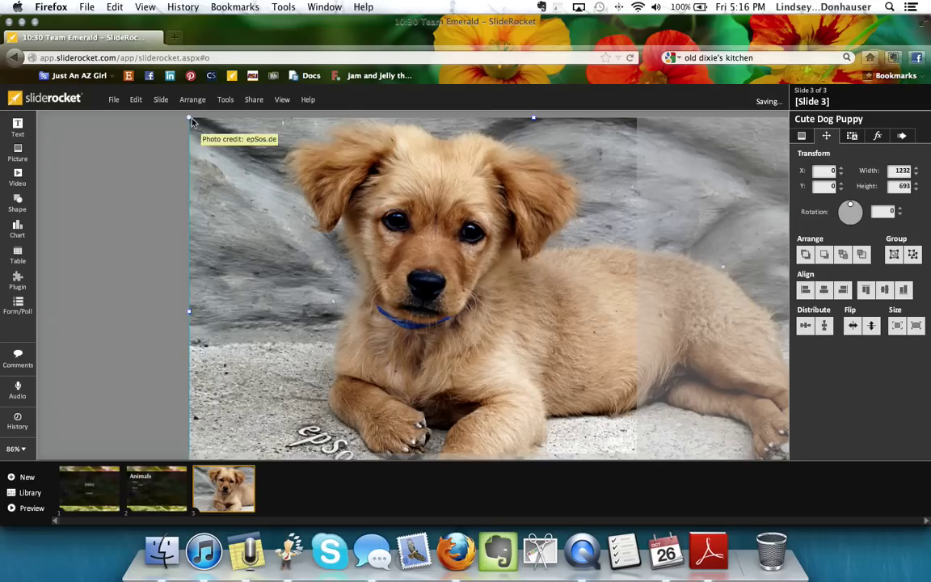
left_click_drag(189, 118, 128, 85)
left_click_drag(428, 216, 445, 252)
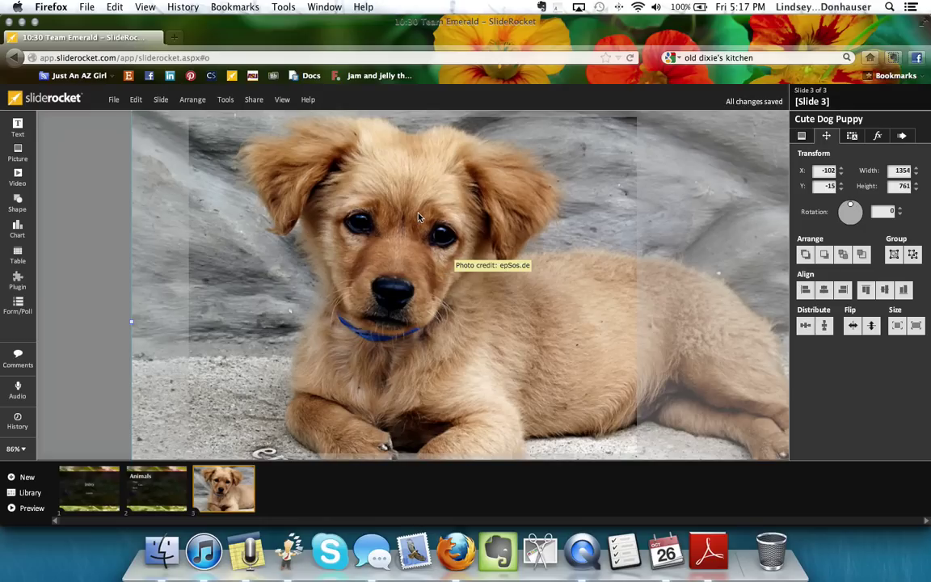
Reset the puppy picture's size
right_click(661, 197)
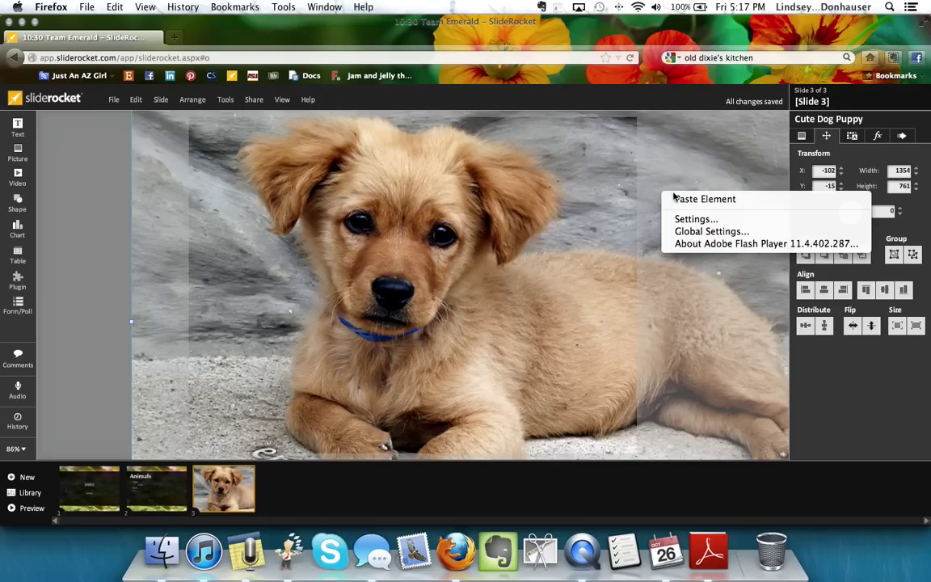
left_click(574, 208)
right_click(573, 210)
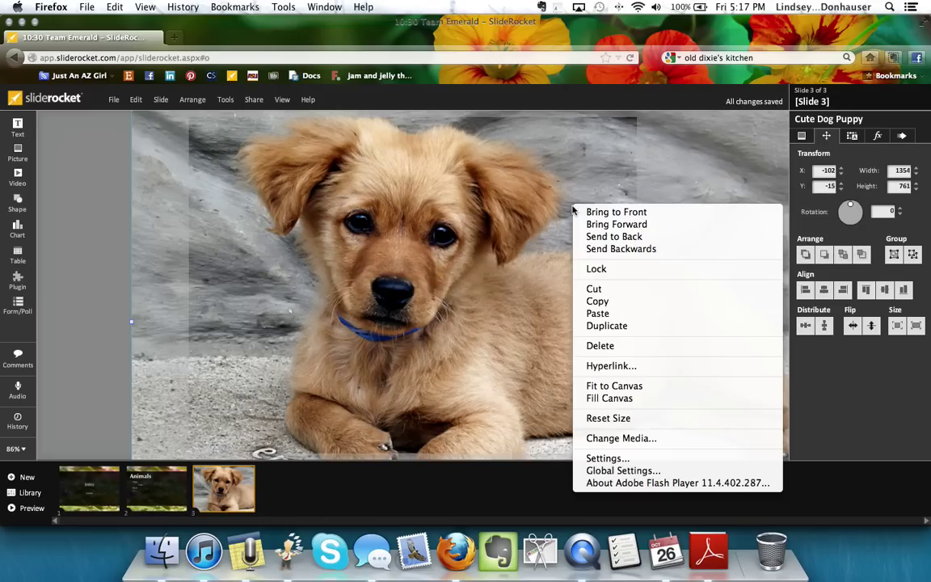
left_click(610, 418)
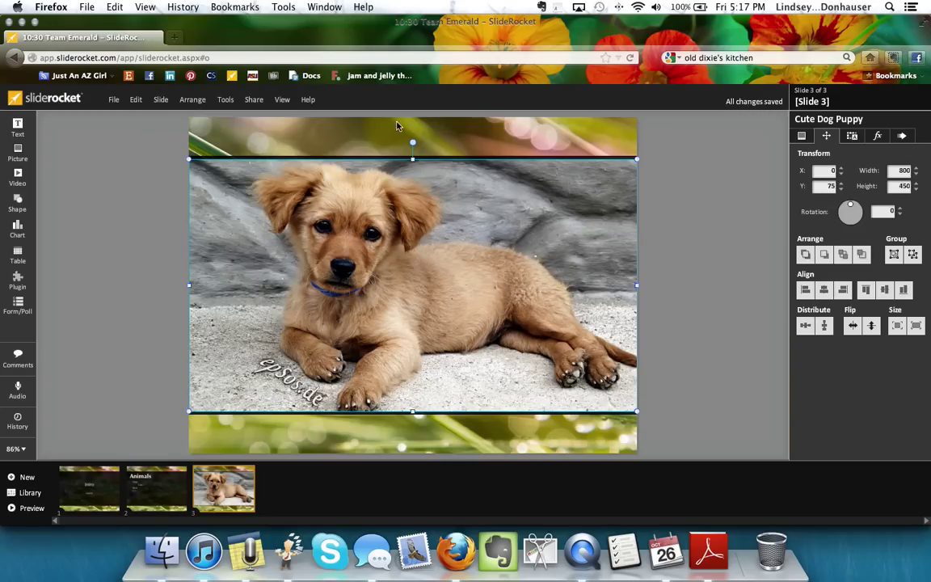
Rotate the puppy picture 10 degrees clockwise and make it fill the canvas
left_click_drag(412, 141, 434, 170)
right_click(434, 184)
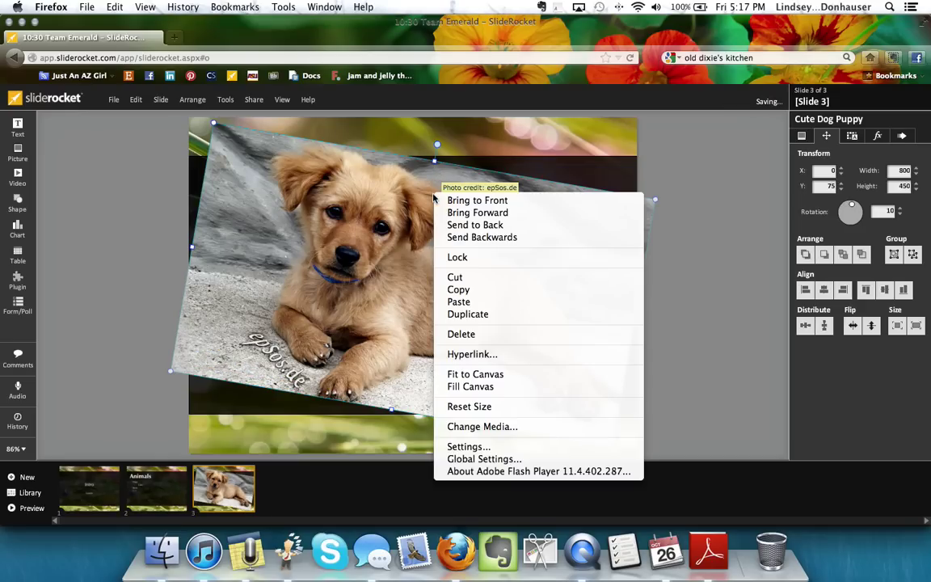
left_click(502, 374)
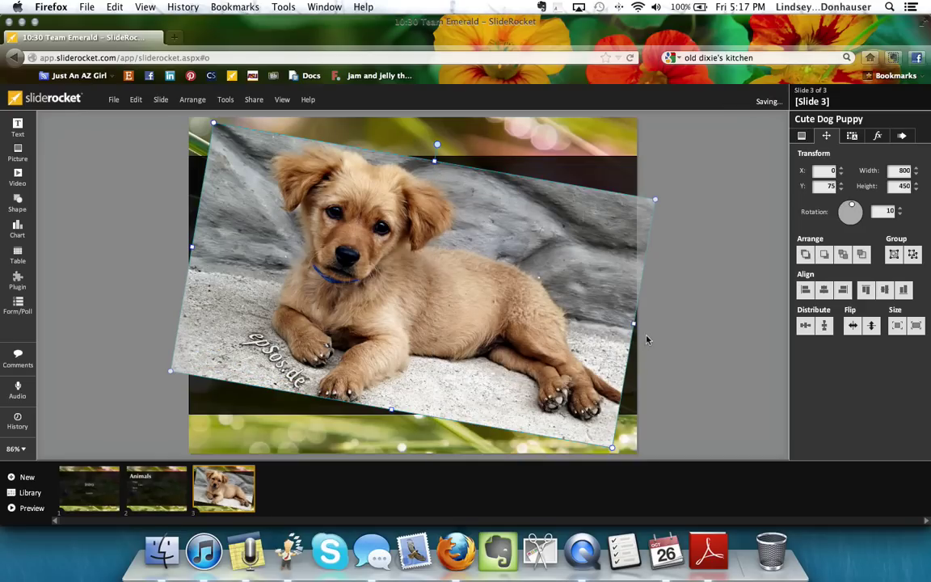
right_click(509, 300)
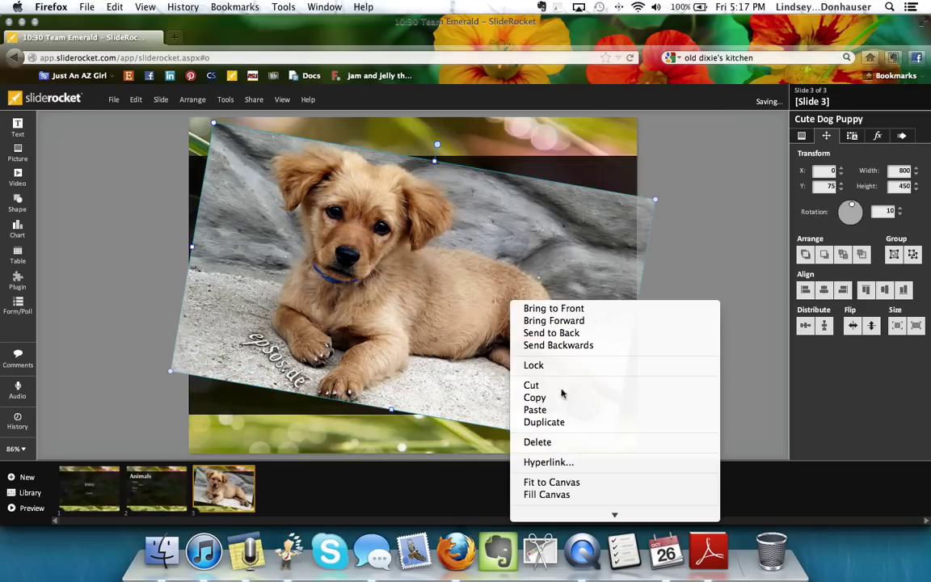
left_click(557, 495)
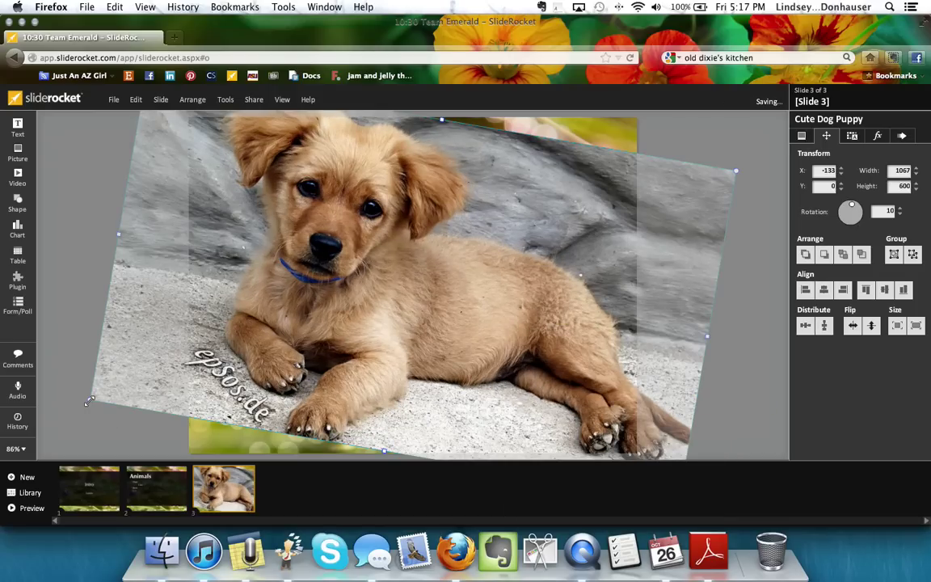
Enlarge the tilted puppy picture to about 1302 by 732 and reposition it to cover the slide's exposed corners
left_click_drag(92, 403, 3, 467)
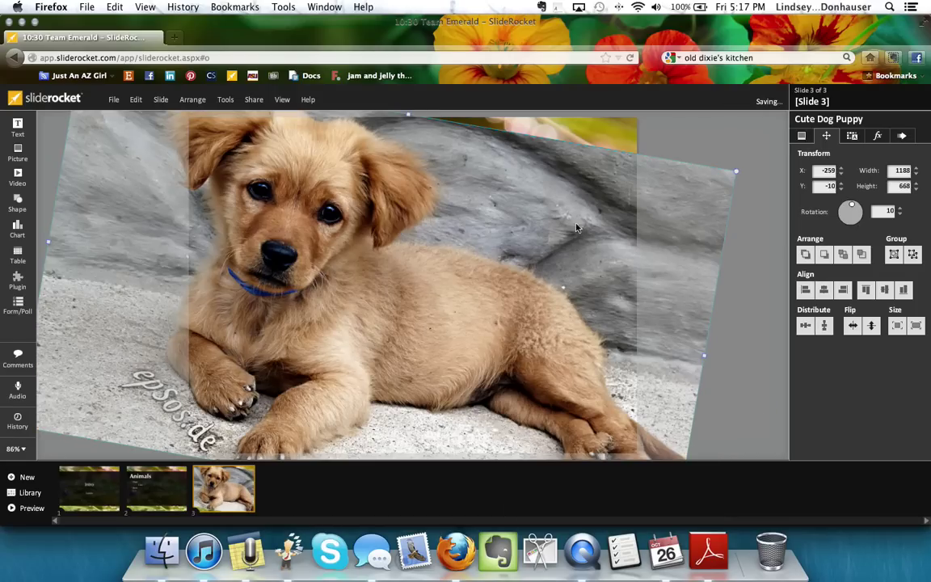
left_click_drag(700, 199, 751, 210)
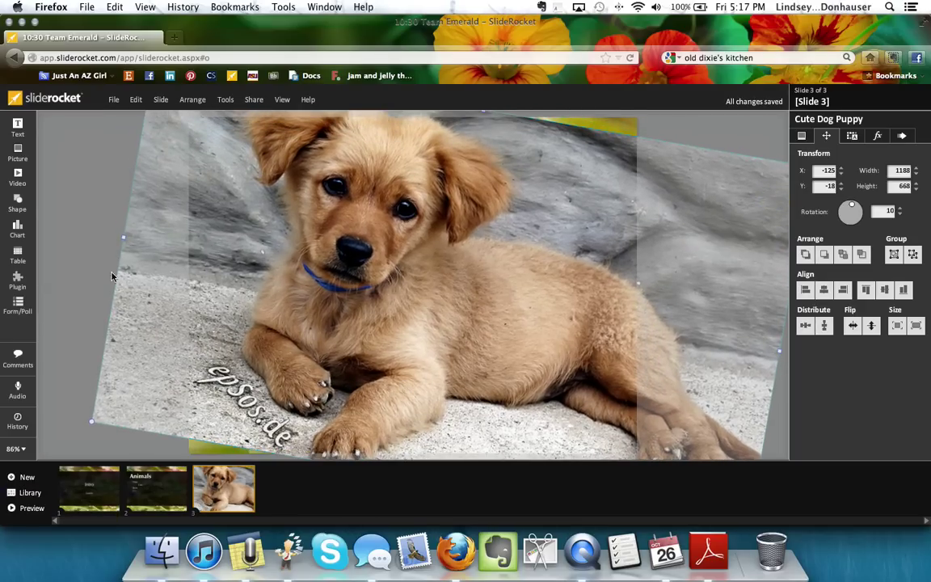
left_click_drag(90, 420, 26, 441)
left_click_drag(467, 263, 494, 251)
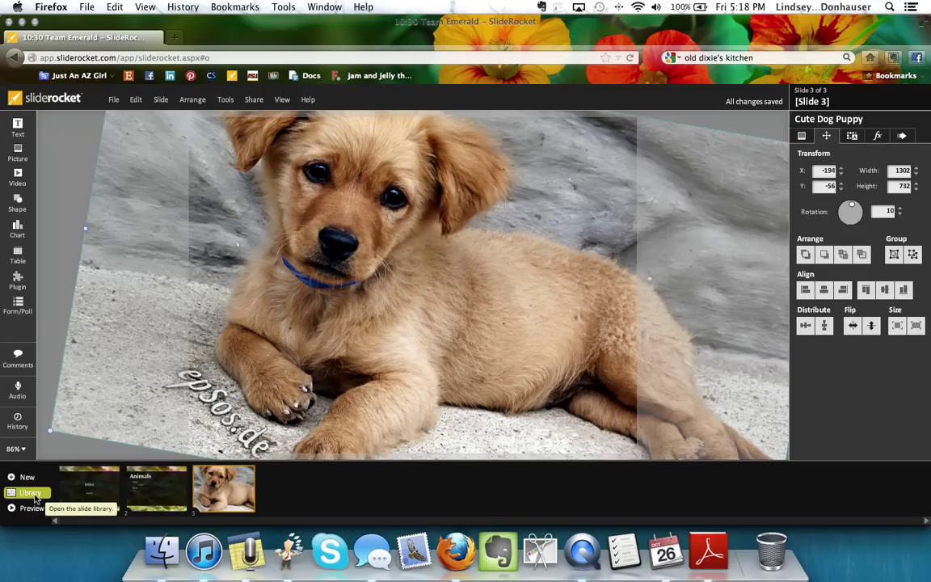
Duplicate the third slide with the puppy picture and select the picture on the copy
right_click(242, 487)
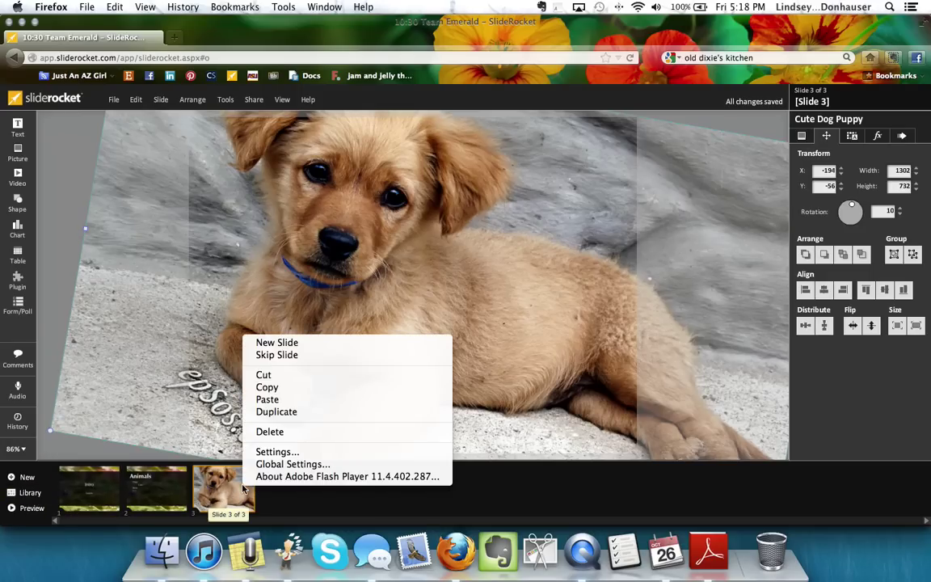
left_click(259, 413)
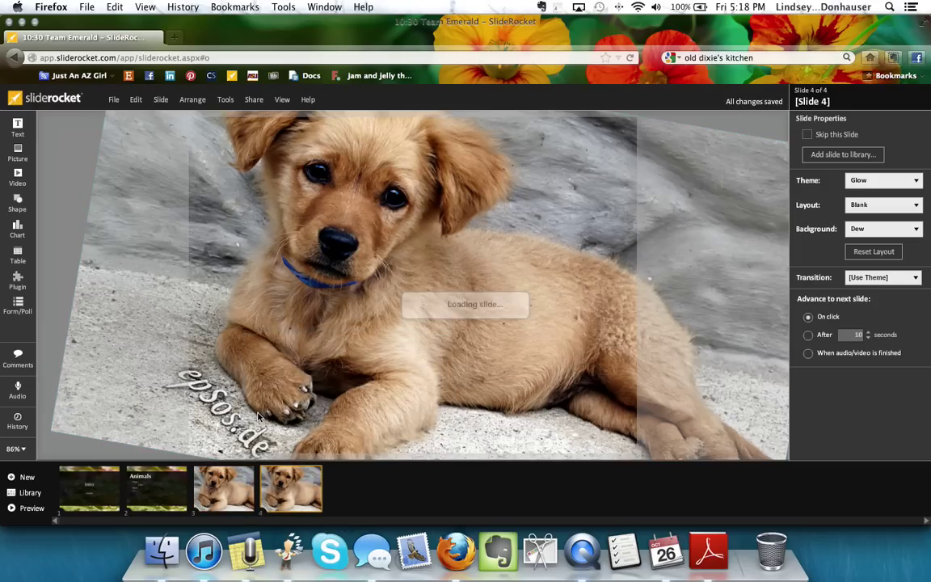
left_click(384, 339)
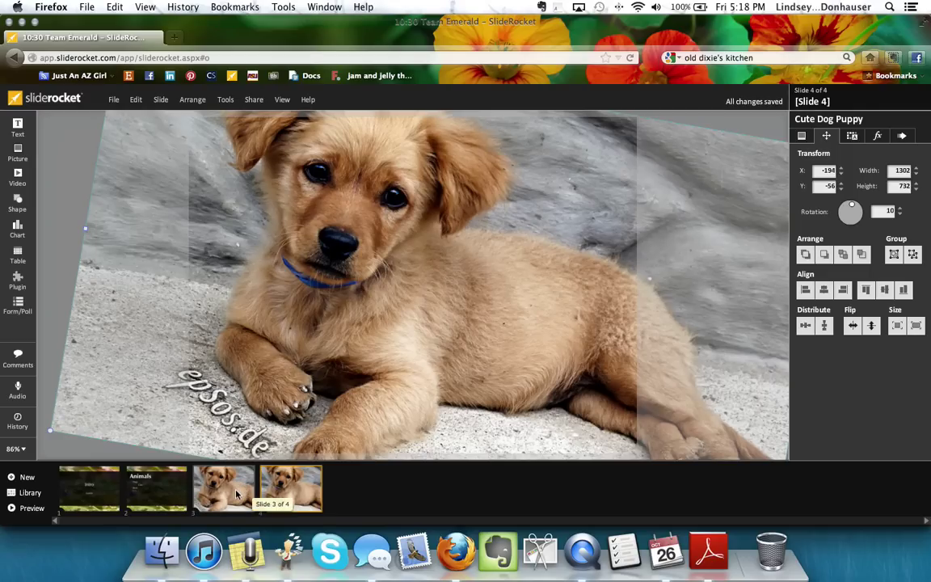
Move the third slide to the start of the presentation and return it to third place
left_click(237, 493)
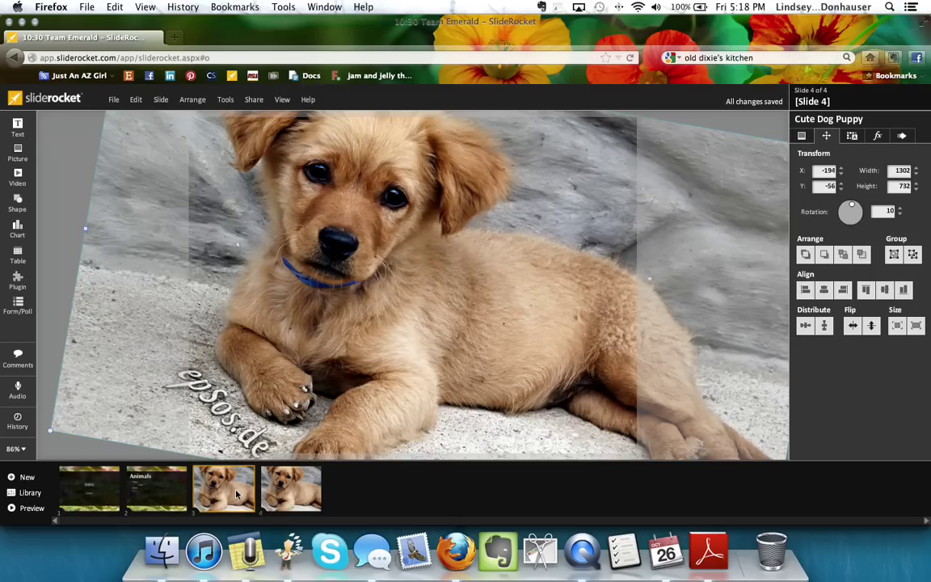
left_click_drag(237, 494, 71, 489)
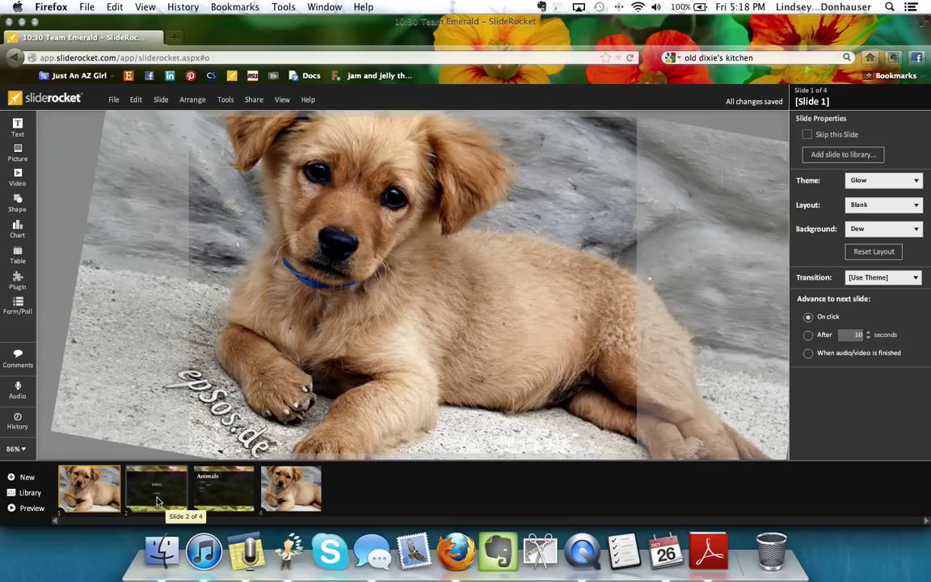
left_click_drag(121, 494, 218, 514)
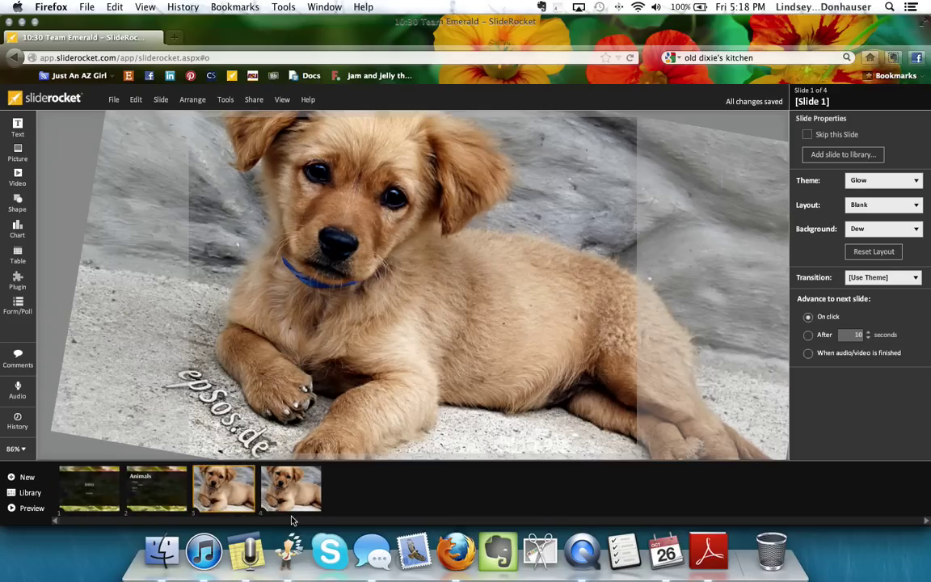
Replace the puppy picture on the third slide with a YouTube video added from its copied URL
left_click(353, 365)
key("Delete")
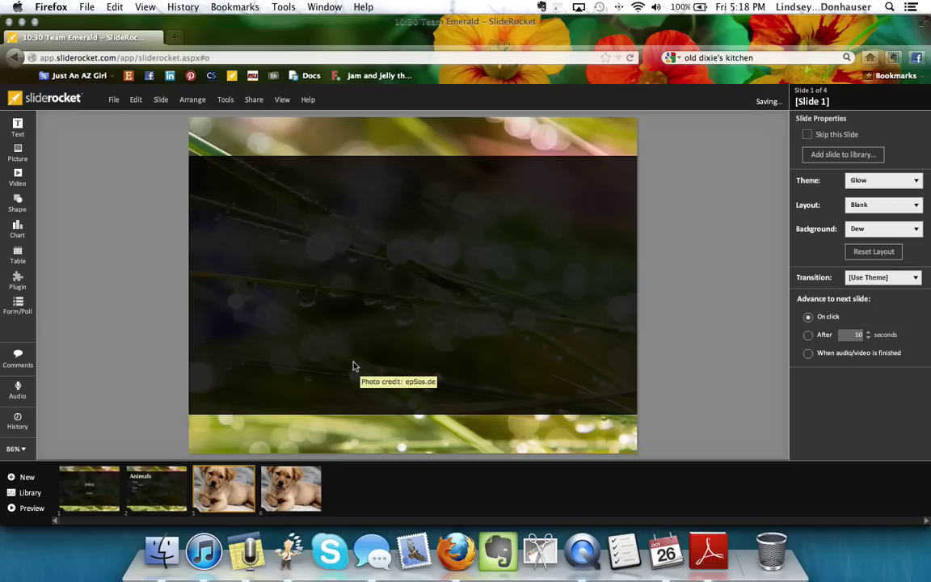
left_click(19, 177)
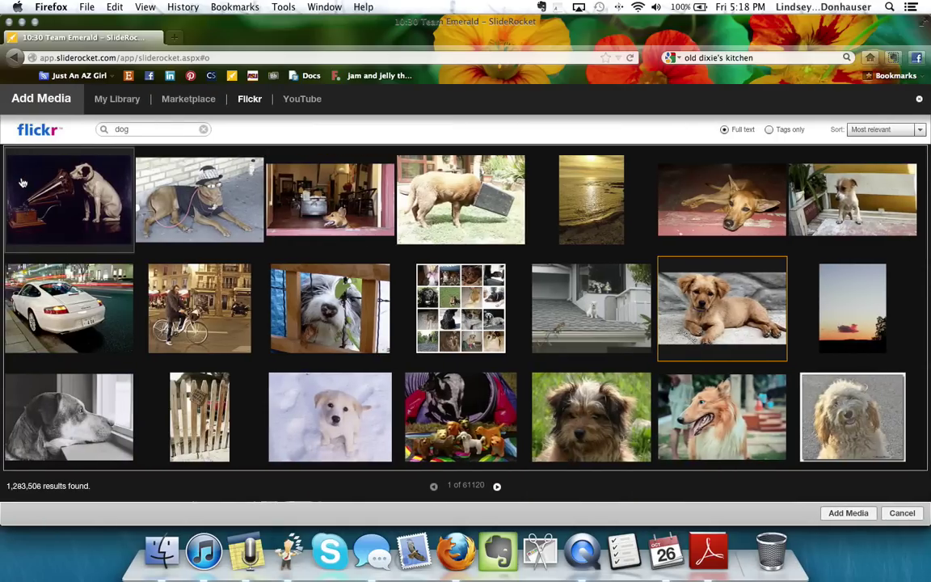
left_click(305, 104)
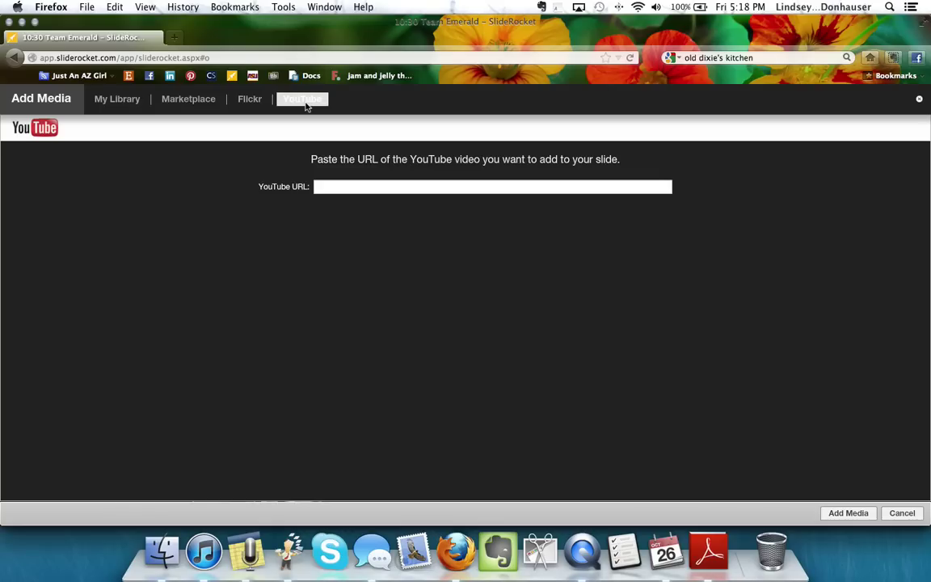
left_click(376, 186)
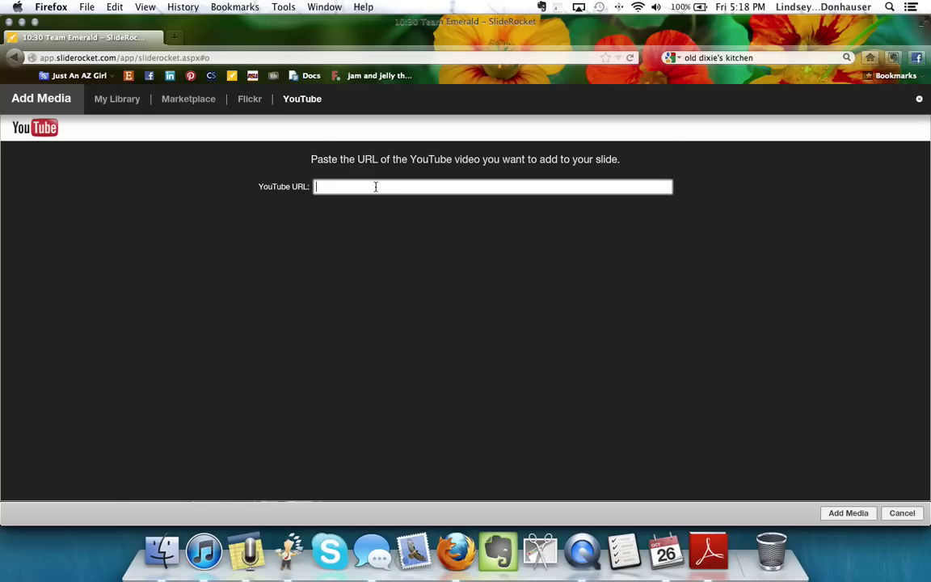
right_click(376, 186)
left_click(396, 217)
key("Return")
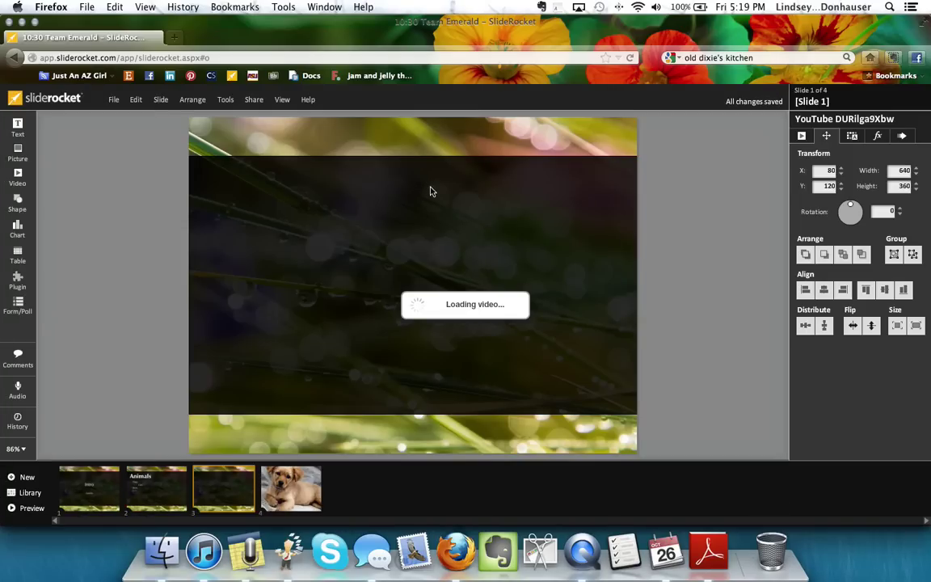
Fit the YouTube video to the slide
mouse_move(576, 213)
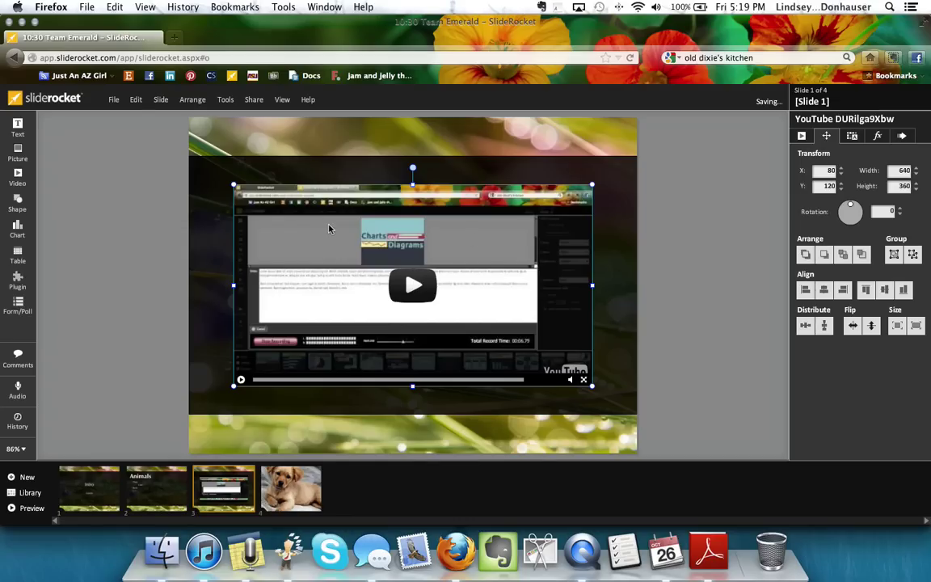
right_click(369, 224)
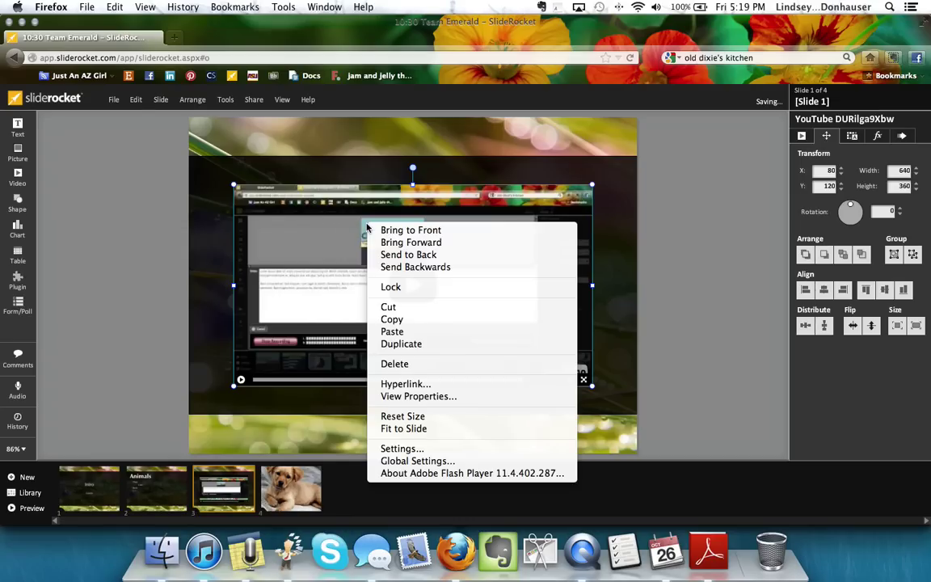
left_click(422, 429)
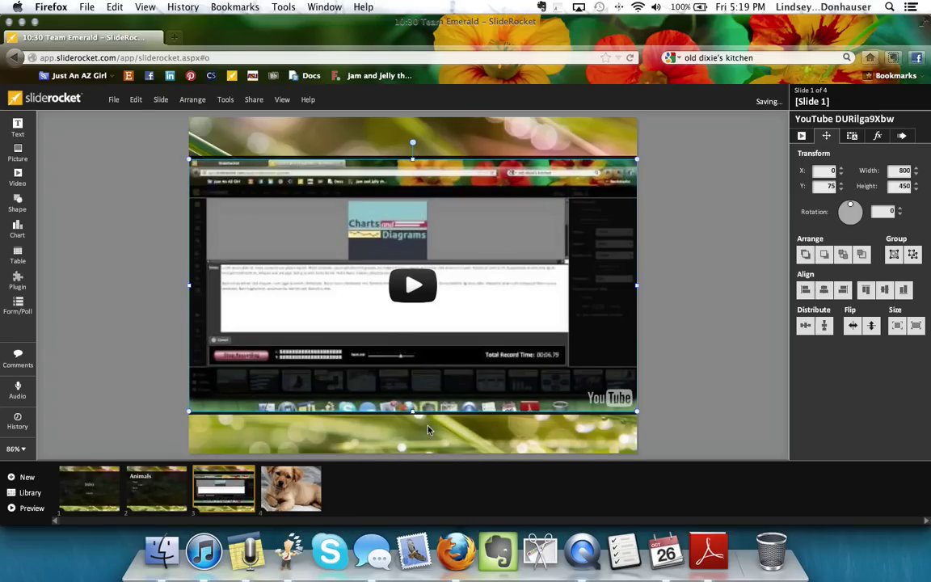
mouse_move(538, 318)
mouse_move(416, 389)
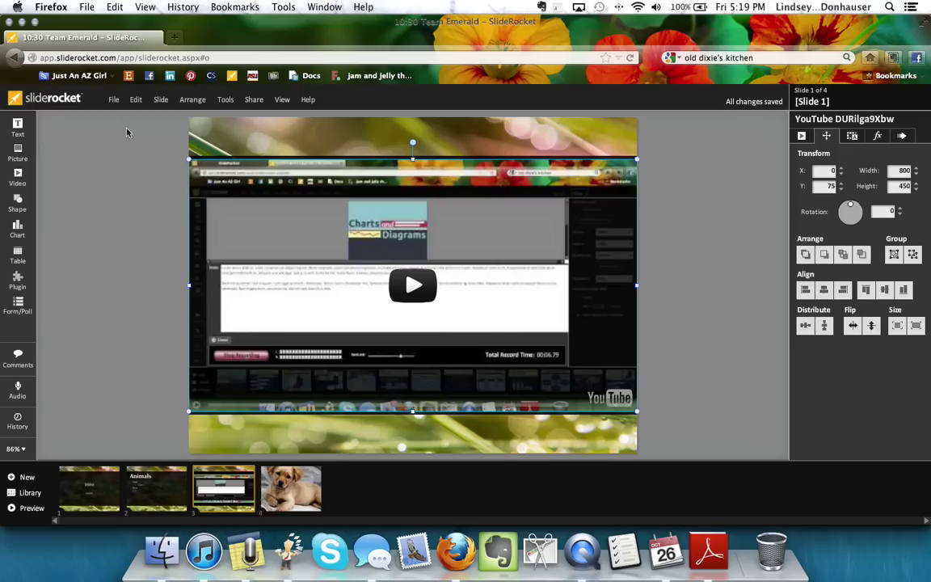
Draw a line arrow about 169 wide and 108 high across the puppy picture on the fourth slide and send it to the back
left_click(18, 202)
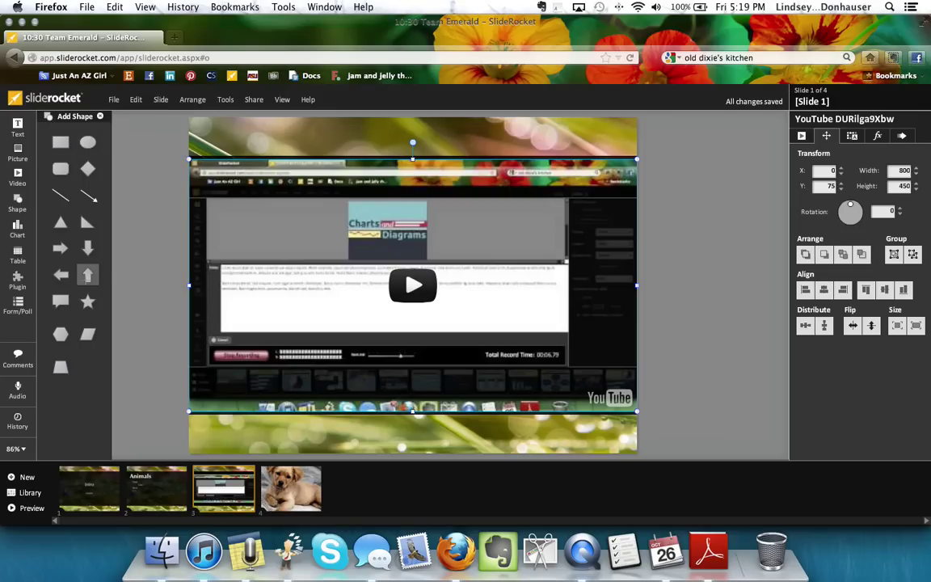
left_click(283, 487)
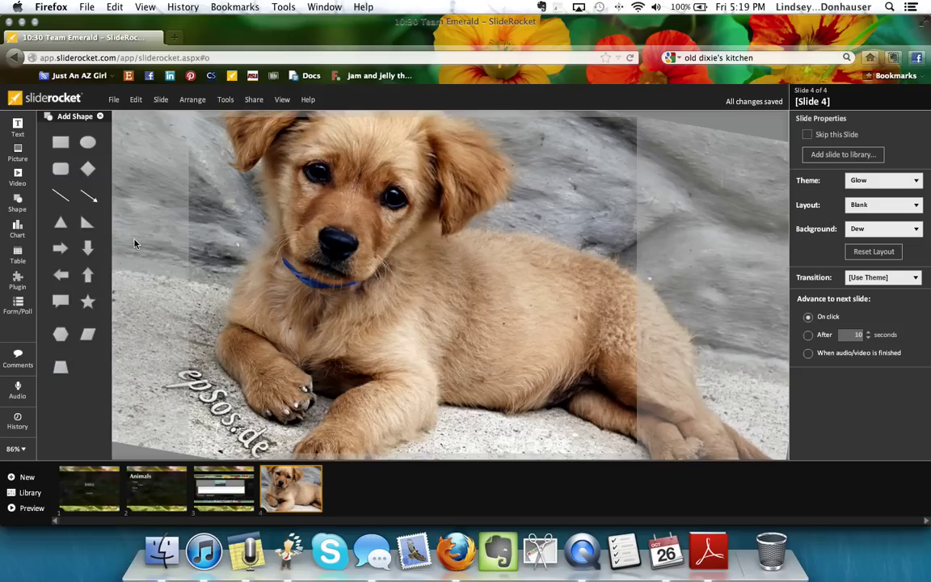
left_click(87, 195)
mouse_move(214, 173)
left_mouse_down()
mouse_move(294, 194)
mouse_move(308, 237)
left_mouse_up()
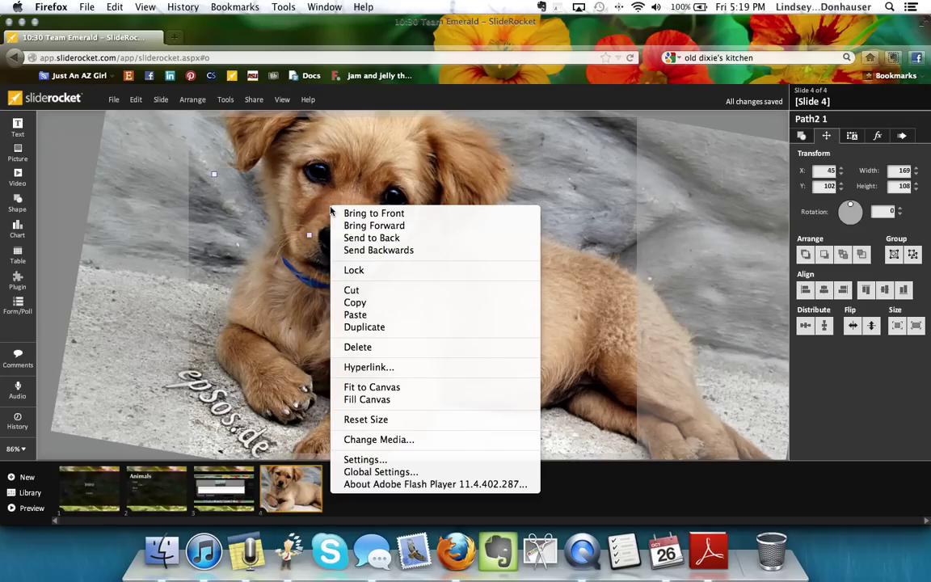
right_click(331, 207)
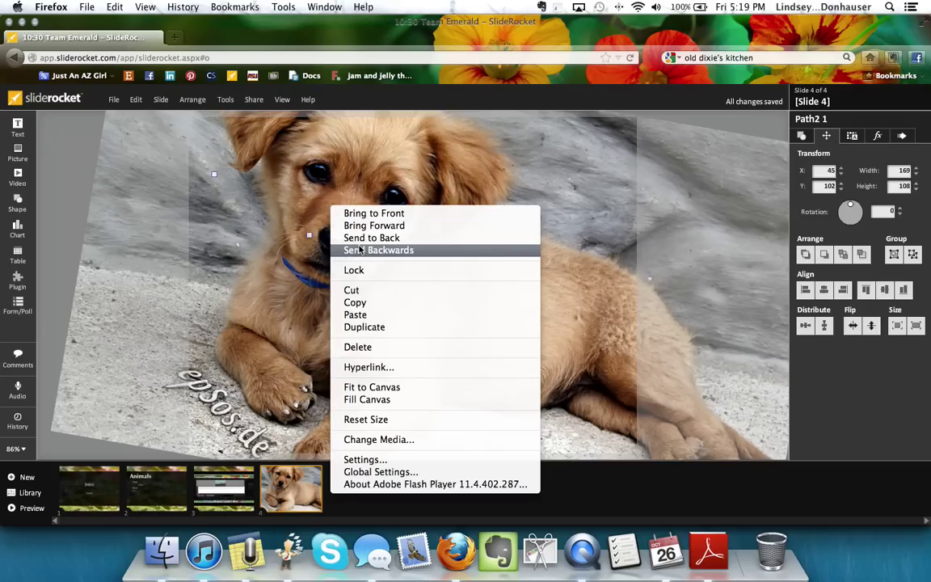
left_click(355, 238)
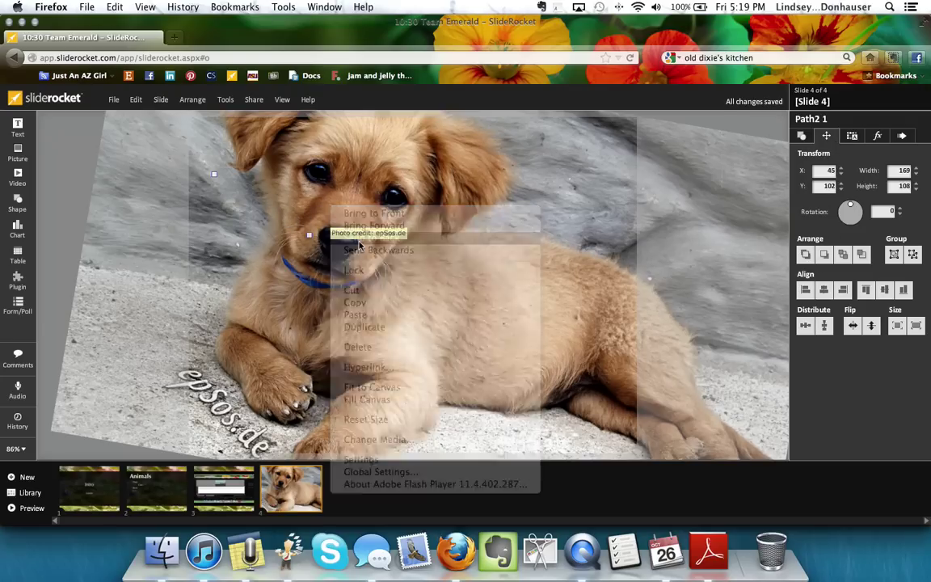
left_click(306, 240)
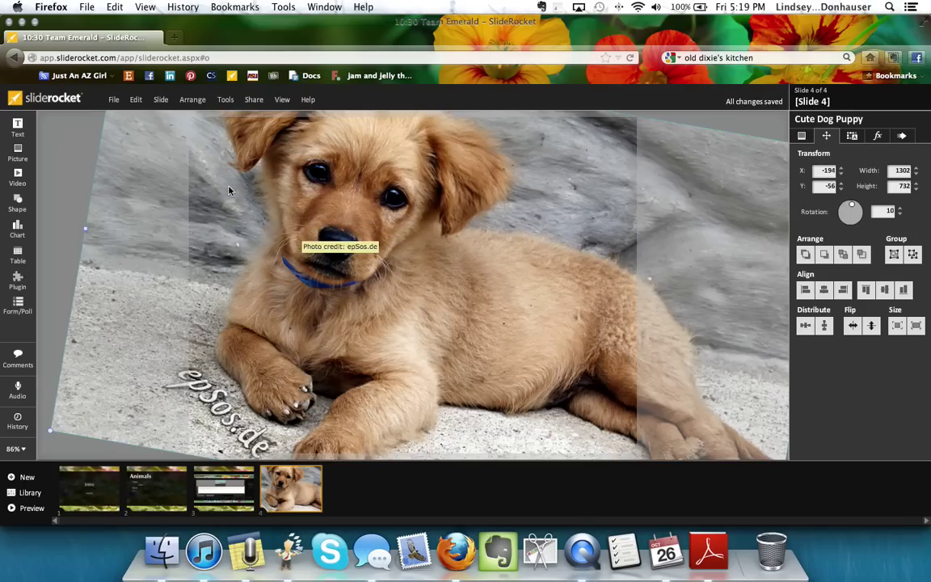
Add a right block arrow about 137 by 115 to the puppy slide, rotate it to about 18 degrees and point it at the nose
left_click(17, 201)
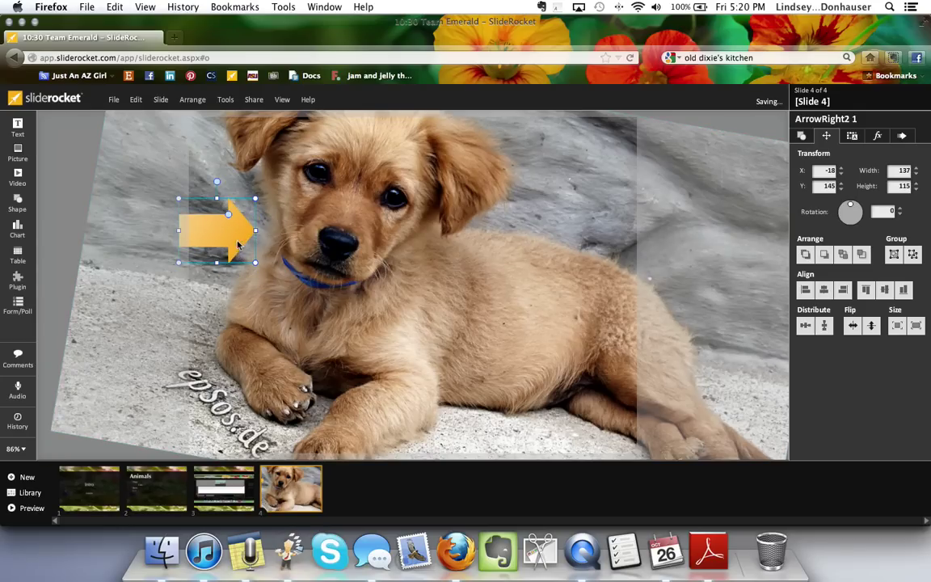
left_click_drag(216, 181, 232, 184)
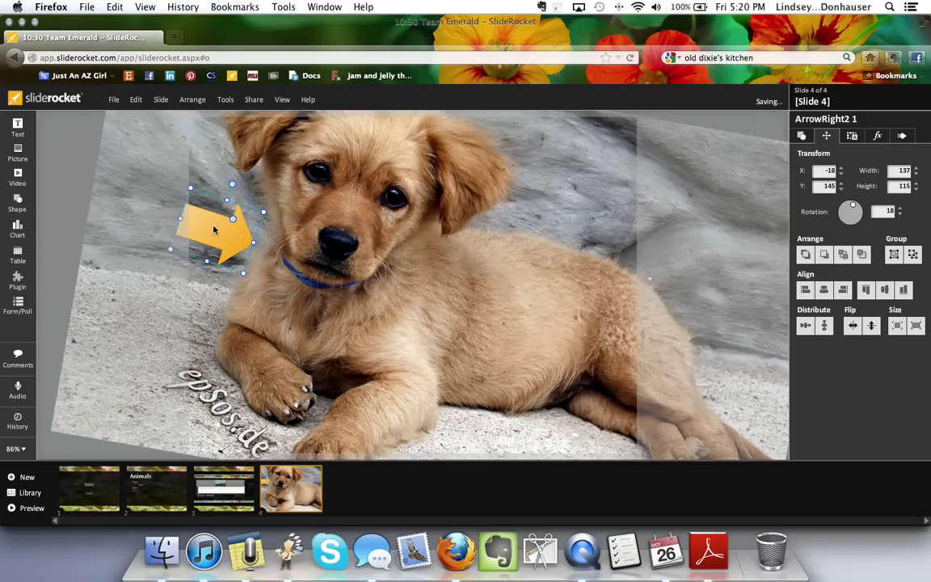
left_click_drag(213, 230, 270, 213)
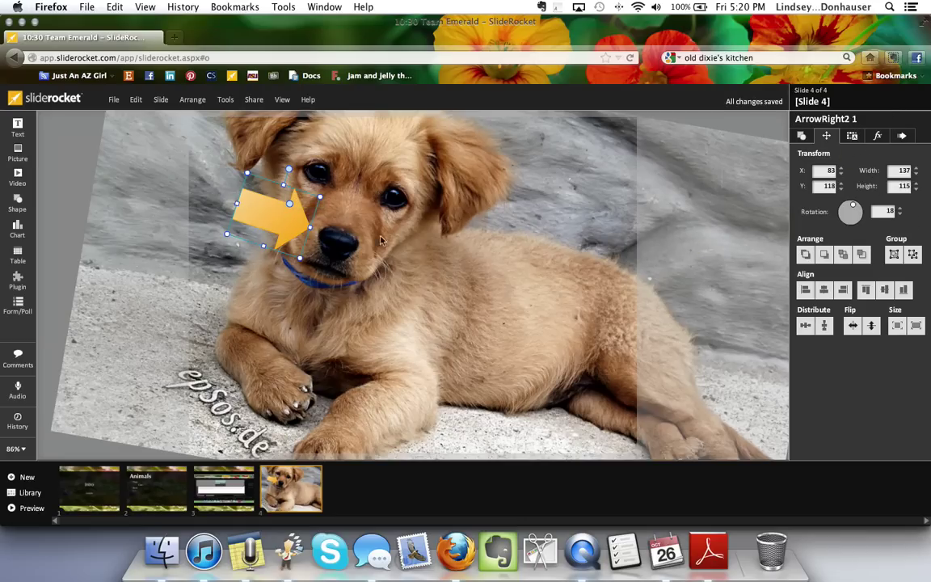
Give the block arrow a red outline and extend its orange fill gradient's light stop to the end of the gradient
left_click(802, 136)
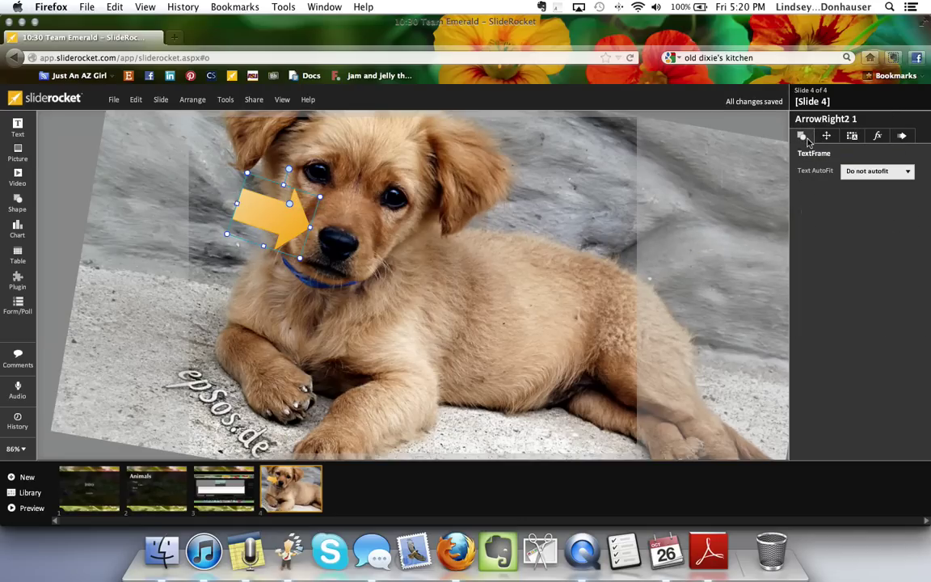
left_click(851, 136)
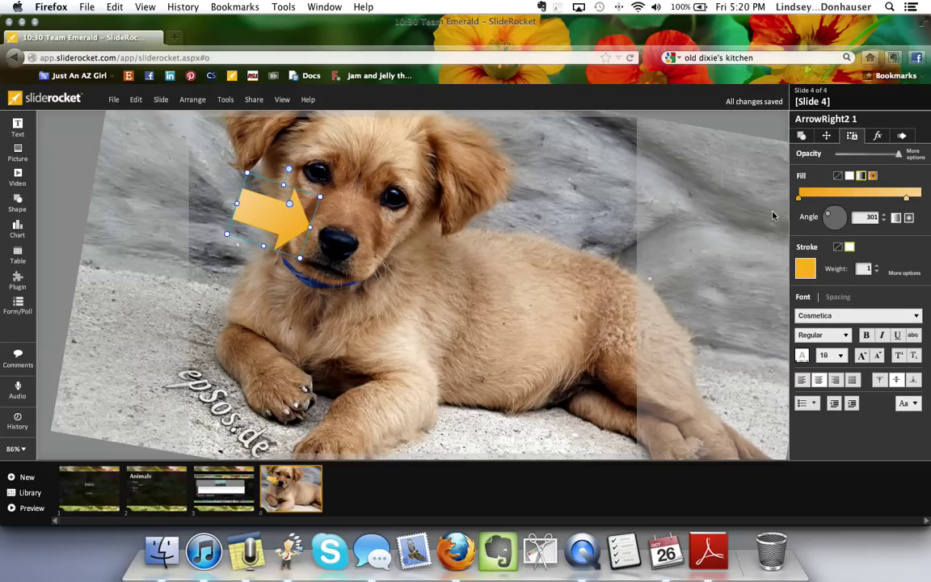
left_click(808, 273)
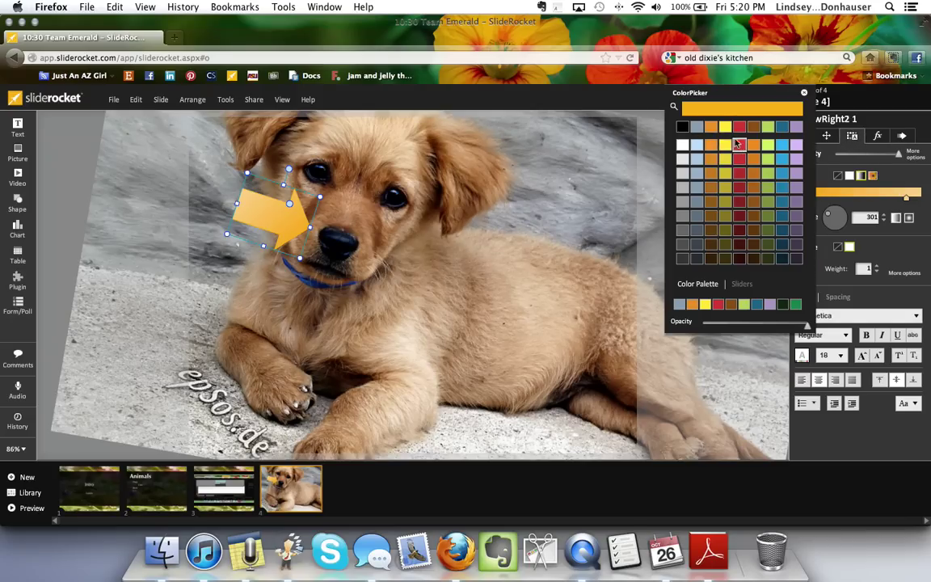
left_click(737, 126)
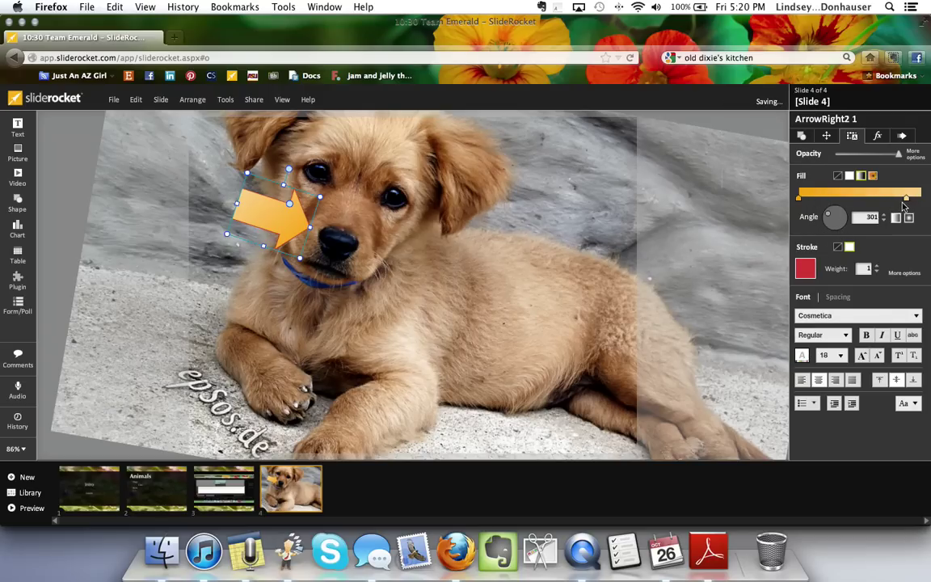
mouse_move(905, 198)
left_mouse_down()
mouse_move(870, 198)
mouse_move(920, 198)
left_mouse_up()
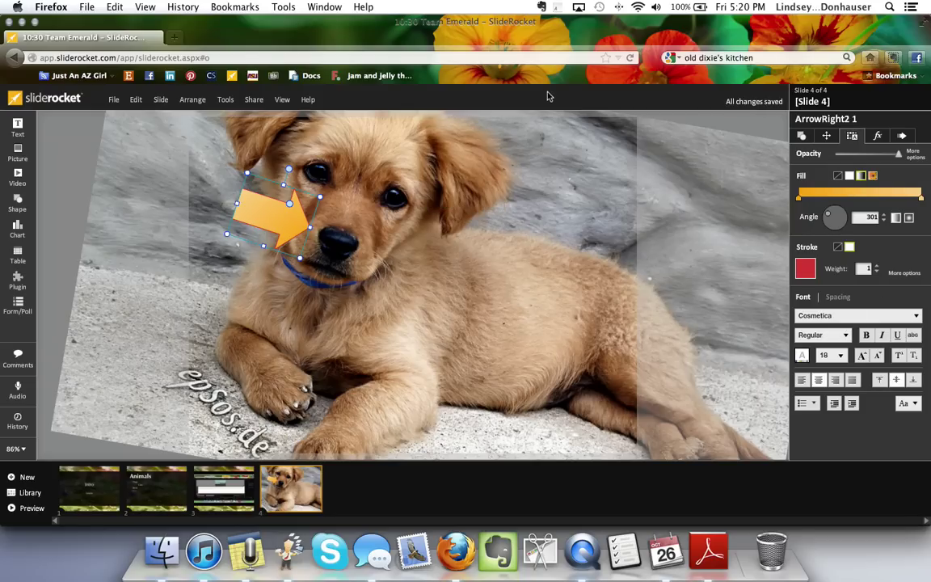
Mark the Intro slide as skipped and clear the skip setting again
left_click(104, 472)
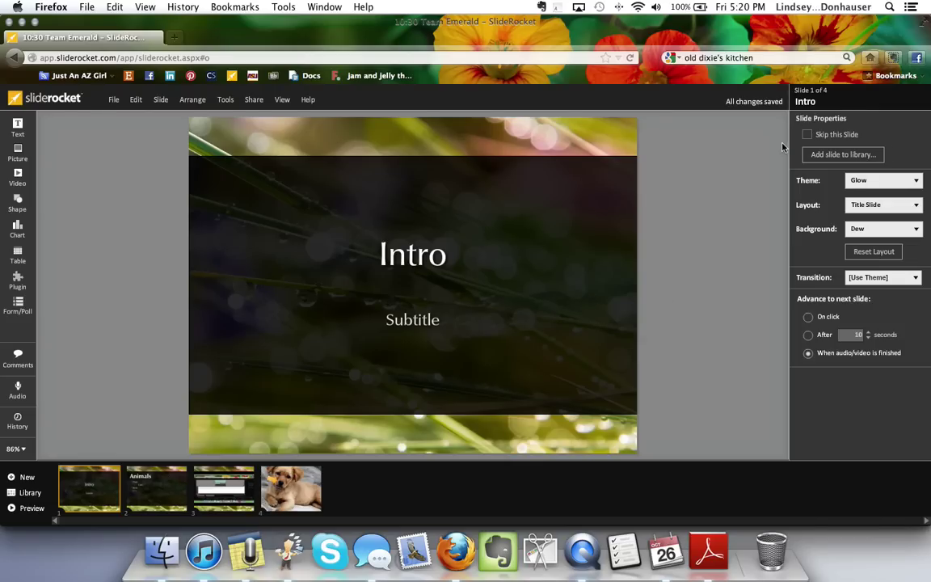
left_click(856, 138)
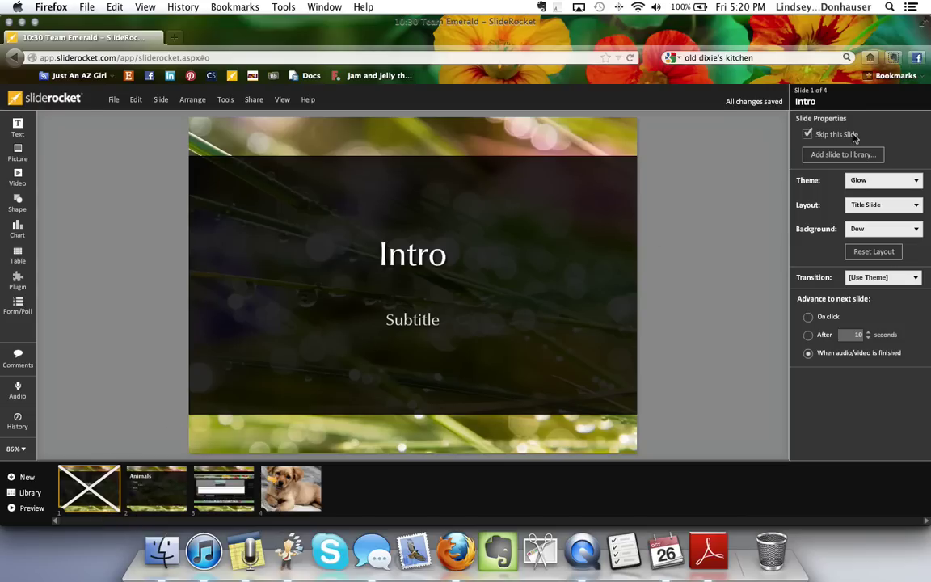
left_click(809, 136)
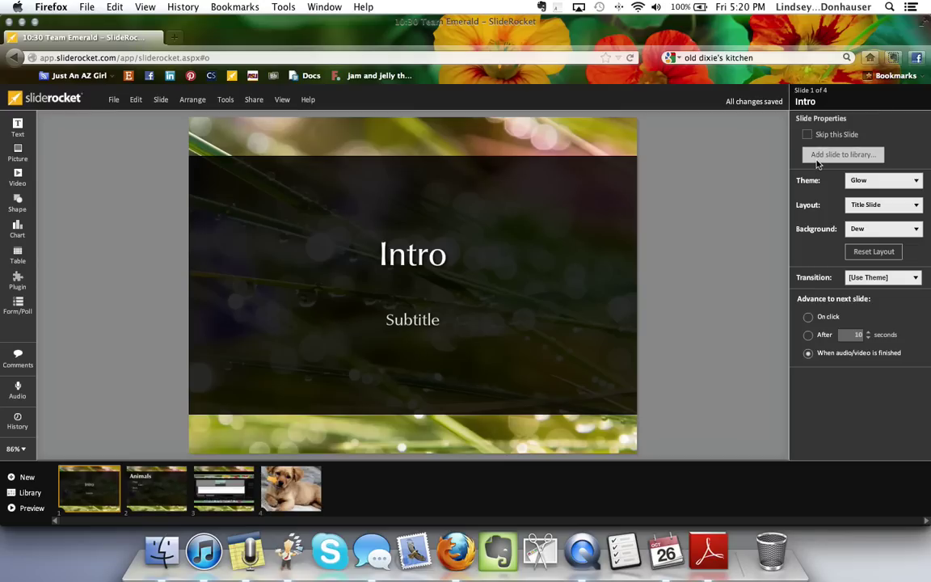
Add the fourth slide with the puppy picture to the slide library under the name Puppy
left_click(312, 491)
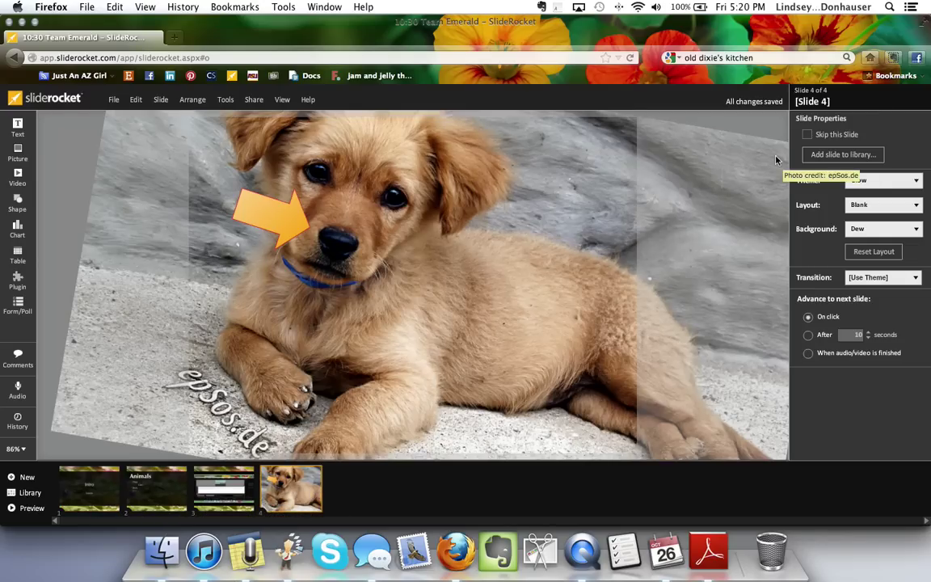
left_click(830, 154)
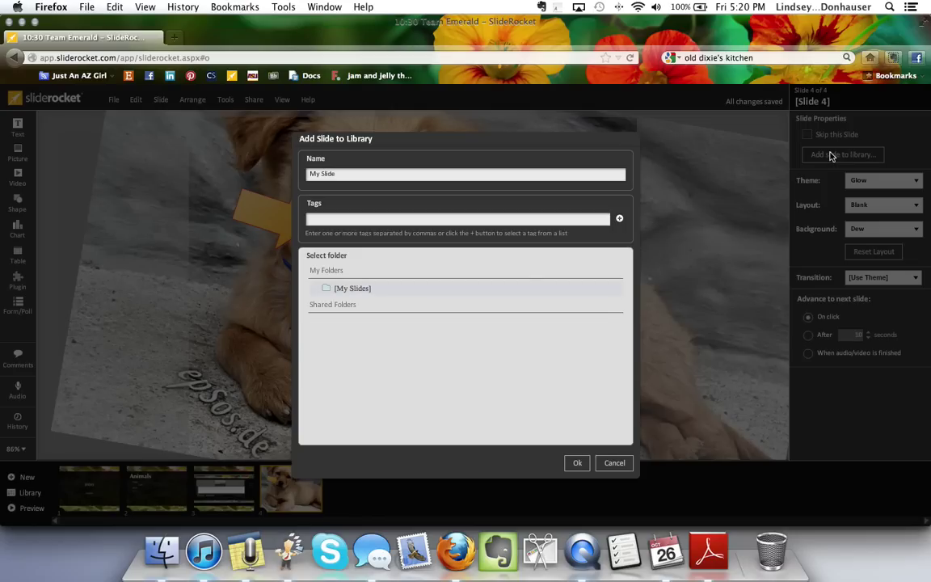
left_click(337, 177)
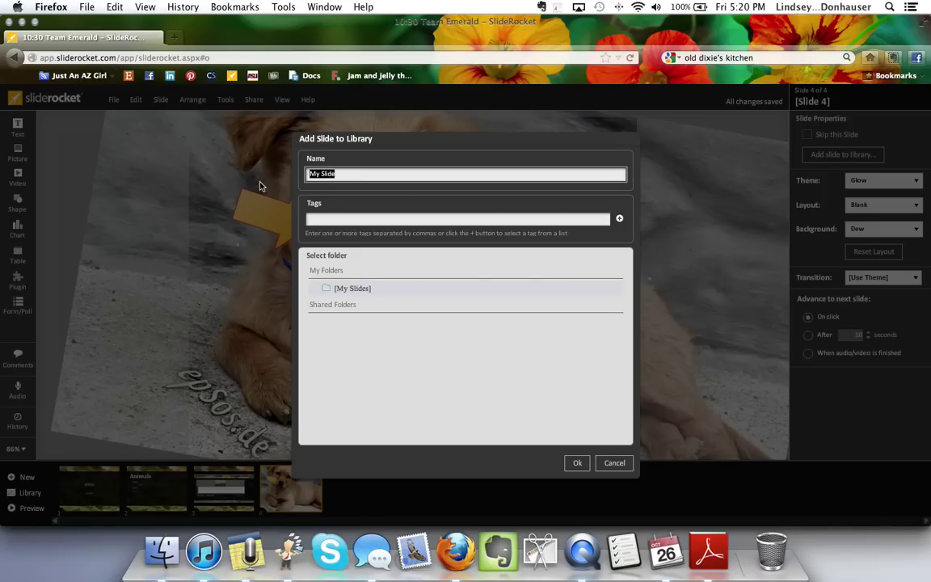
type("Puppy")
left_click(585, 466)
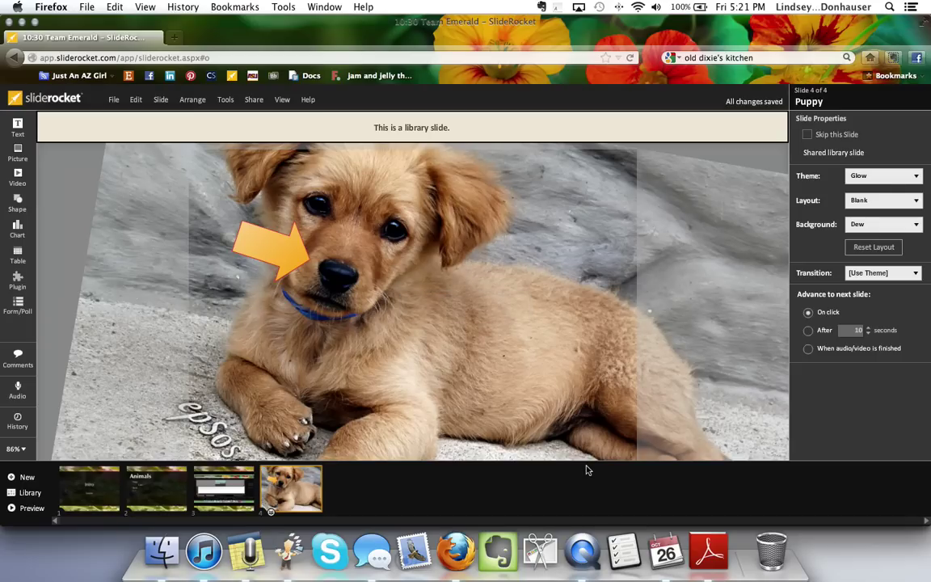
Add "The Indirect/Inductive approach" slide from the slide library to the end of the presentation and open it
left_click(28, 493)
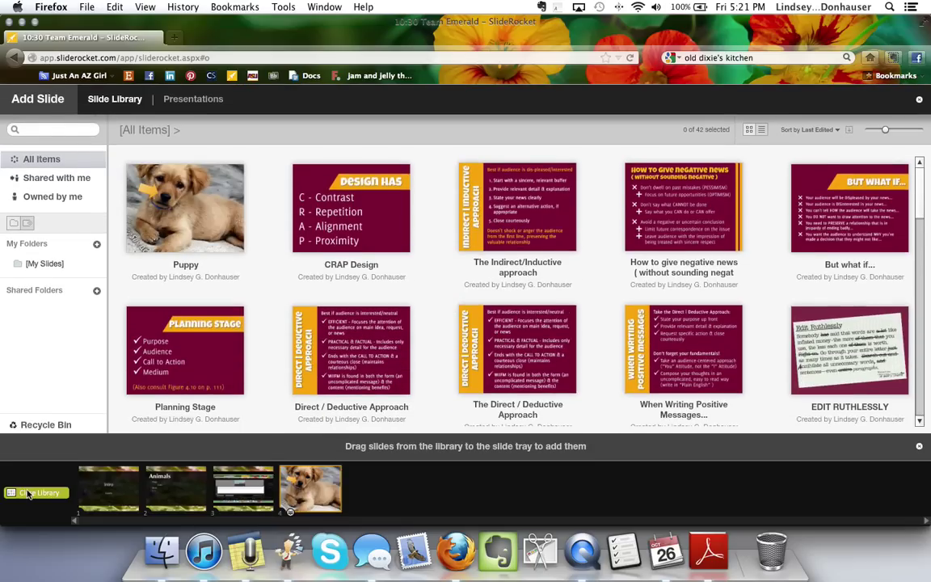
left_click_drag(145, 188, 371, 523)
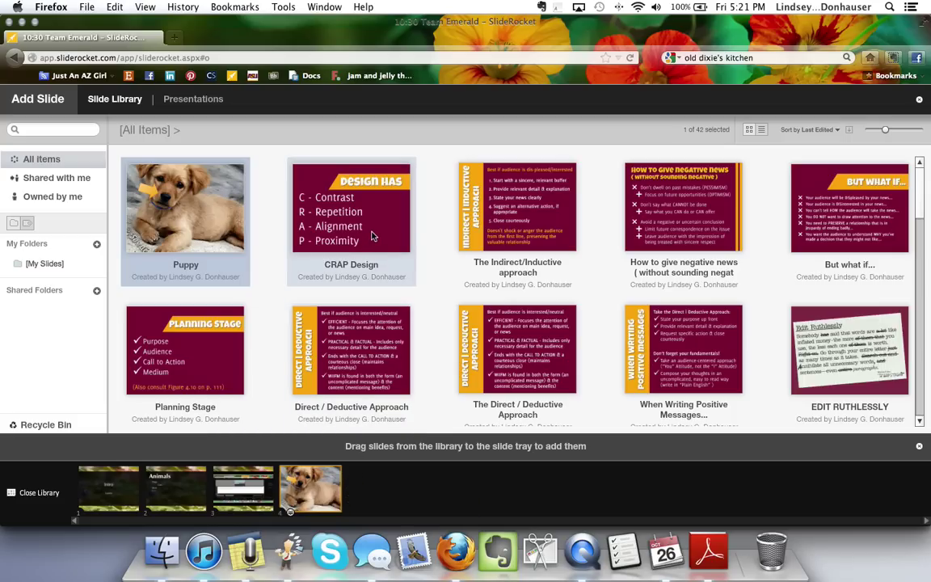
left_click_drag(517, 211, 413, 515)
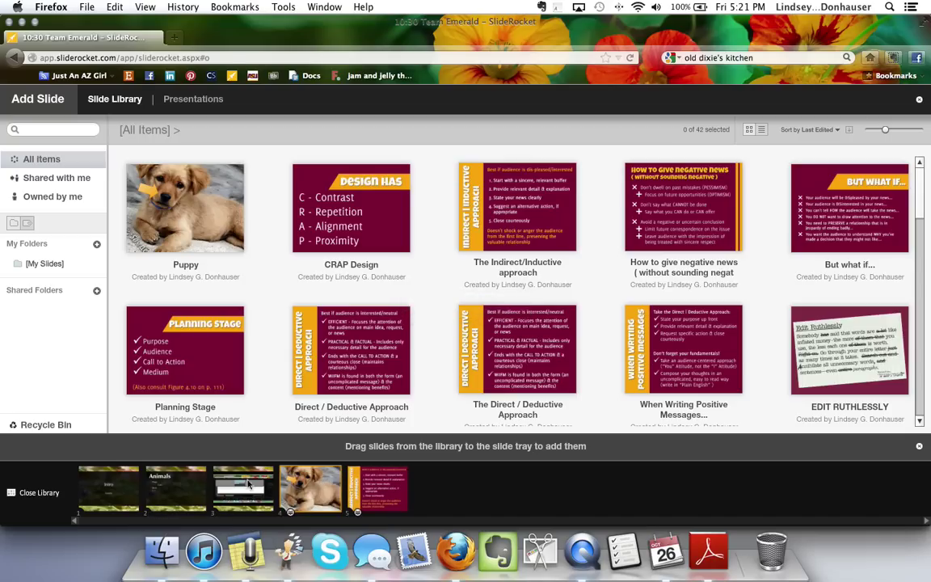
left_click(48, 493)
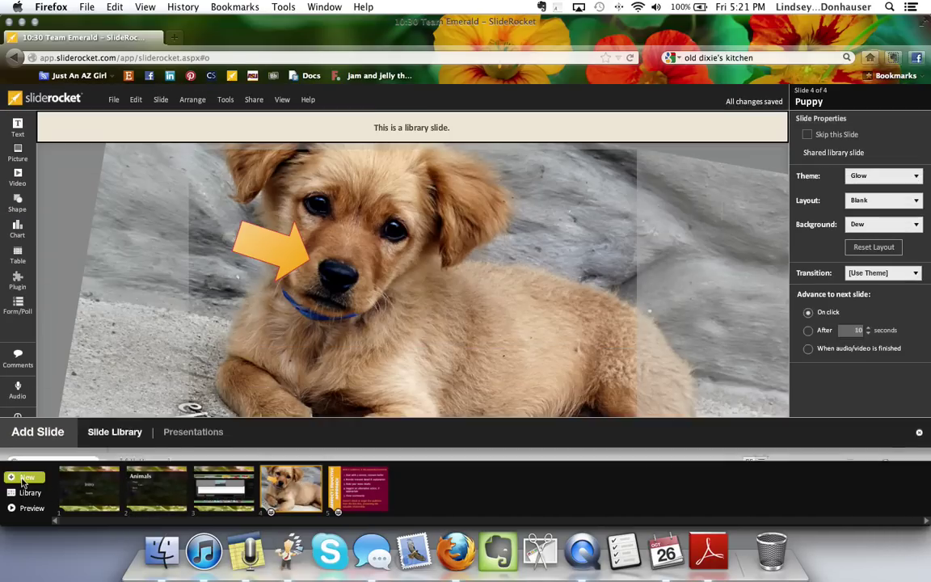
left_click(367, 499)
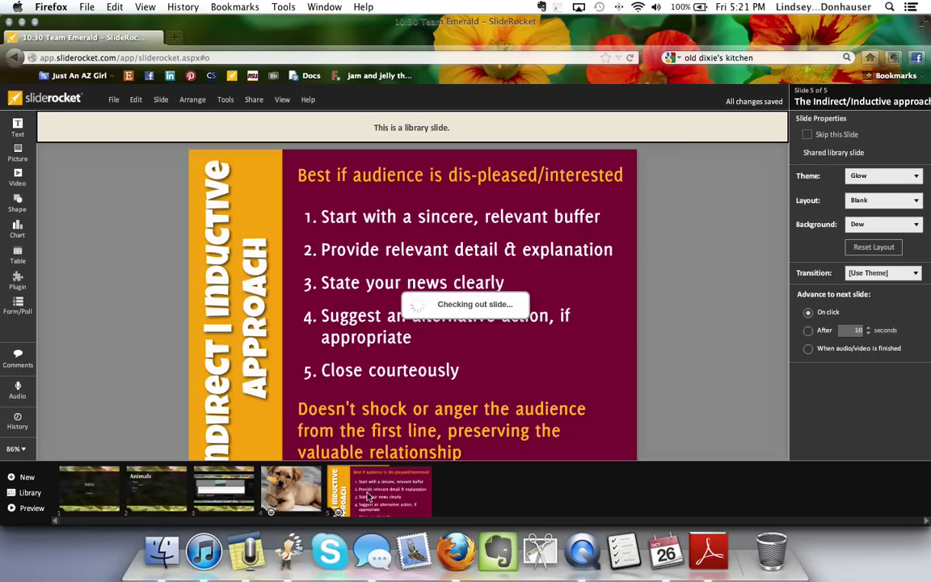
Delete the block arrow from the Puppy slide and check the Puppy entry in the slide library
left_click(317, 490)
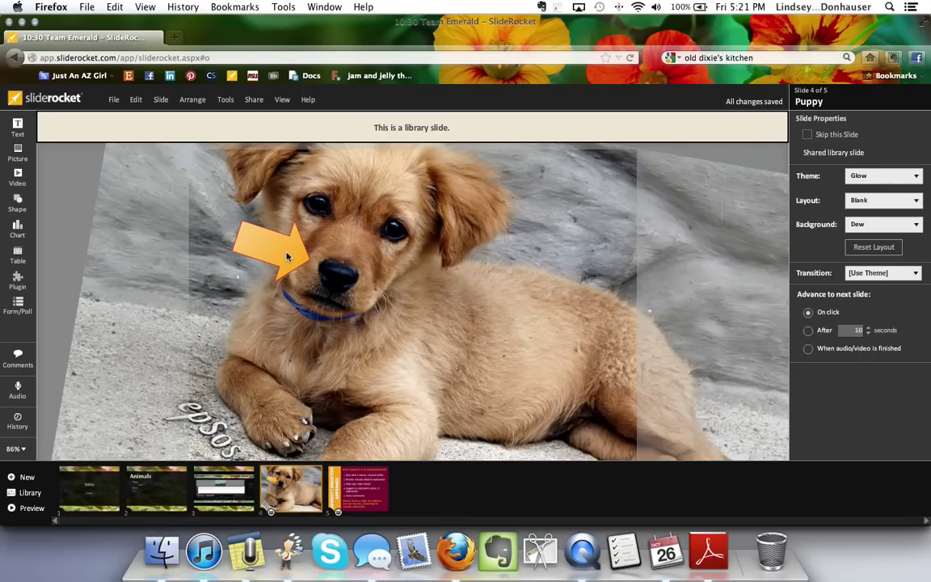
left_click(296, 253)
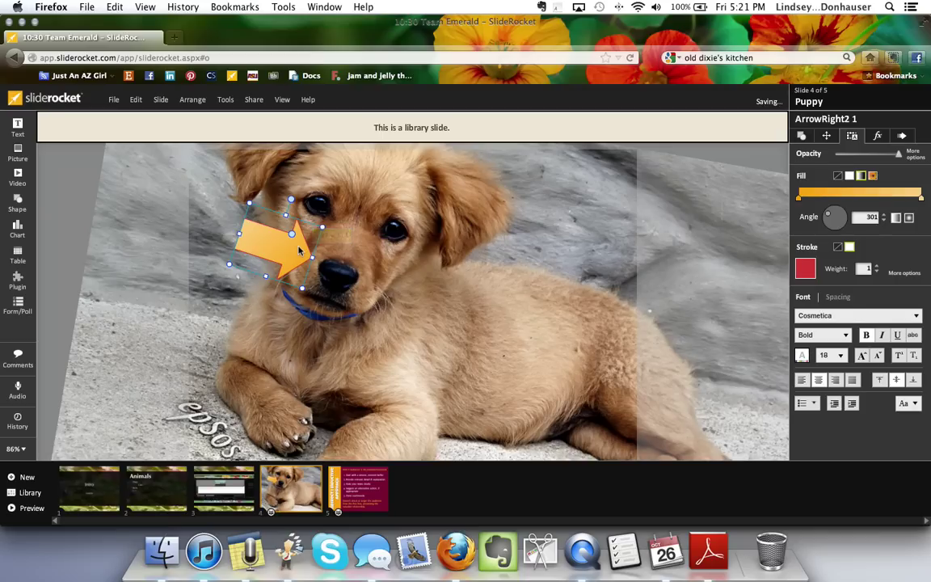
key("Delete")
left_click(30, 492)
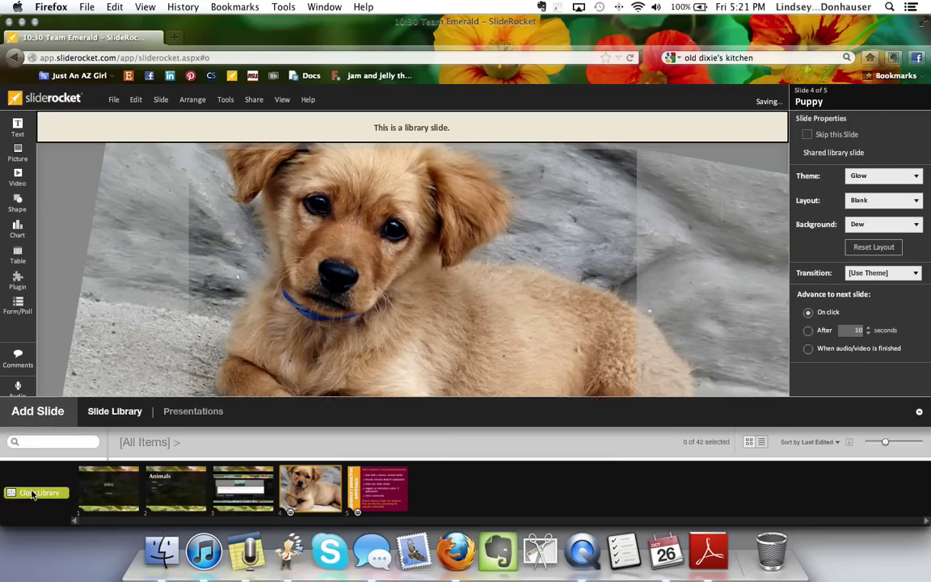
left_click(181, 215)
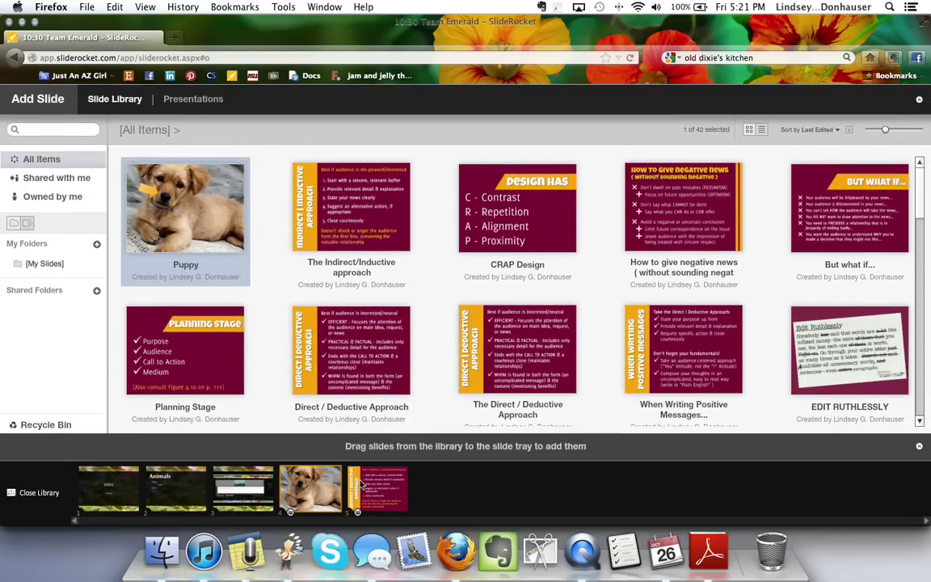
Remove the Indirect/Inductive approach library slide from the presentation and return to the Intro slide
left_click_drag(365, 485, 376, 487)
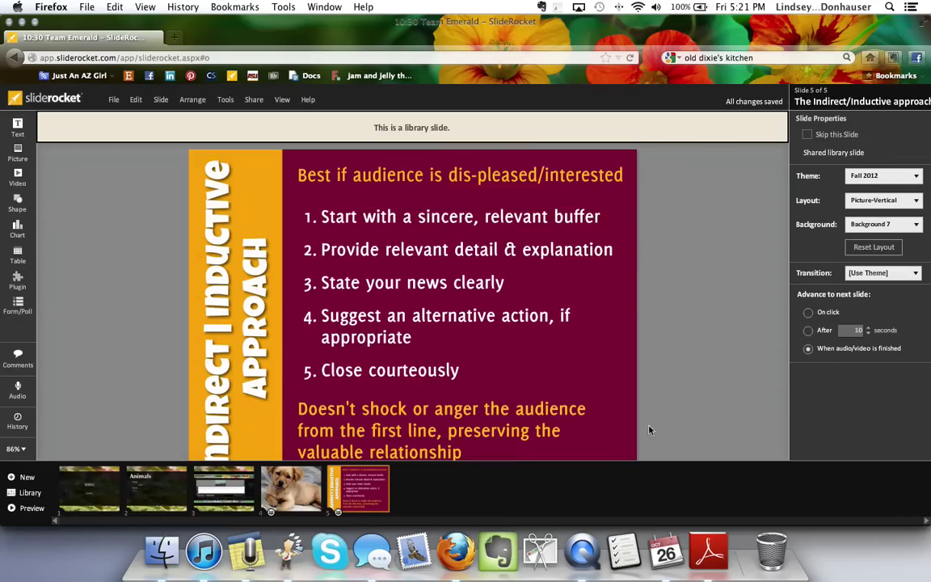
right_click(365, 496)
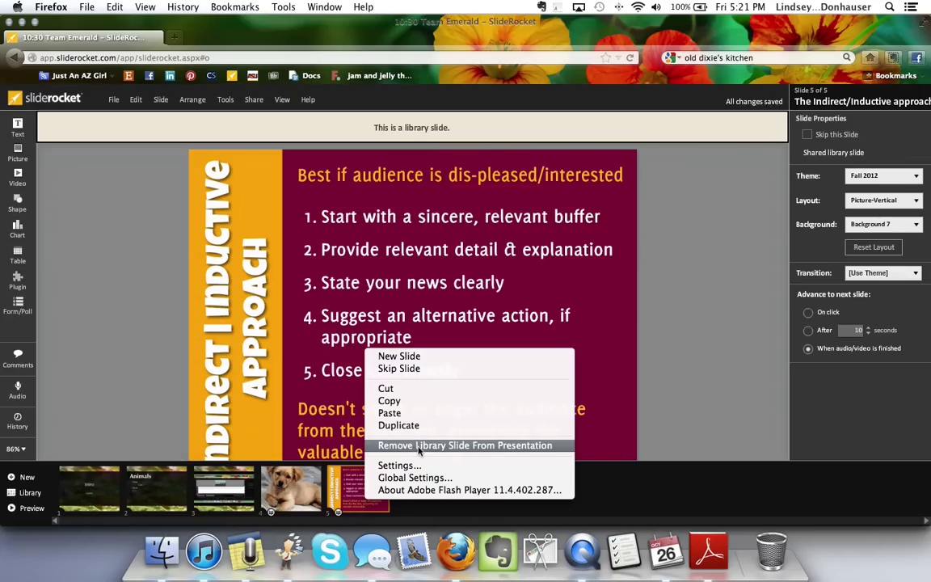
left_click(419, 447)
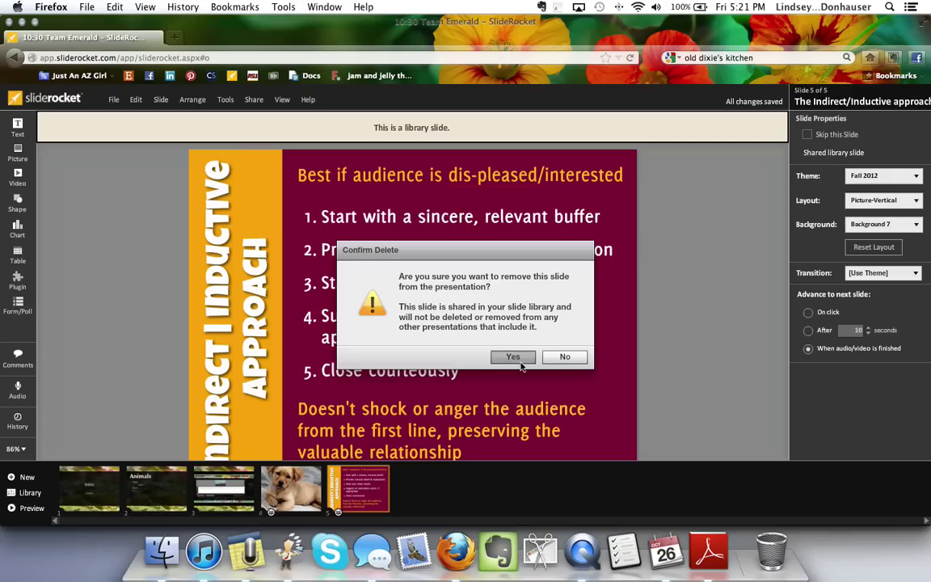
left_click(520, 361)
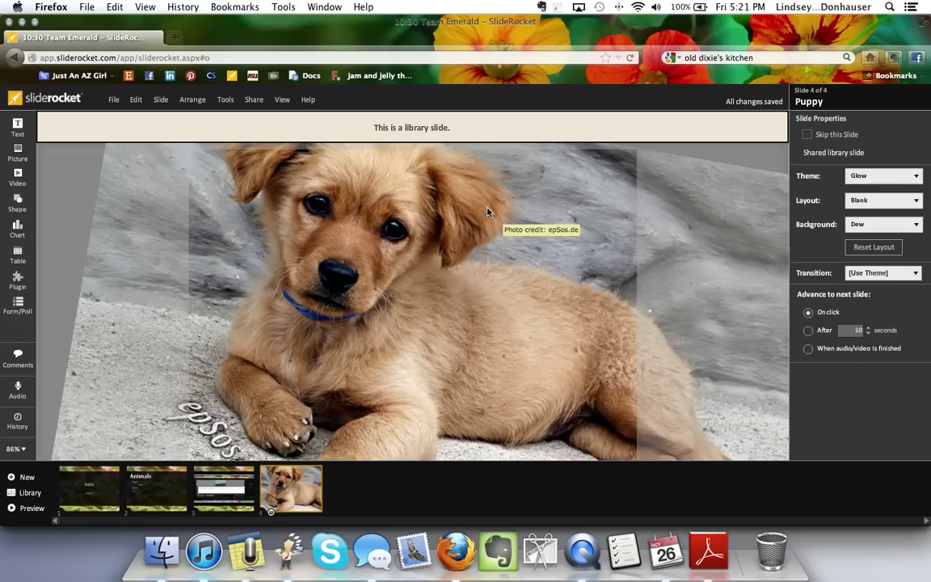
left_click(89, 488)
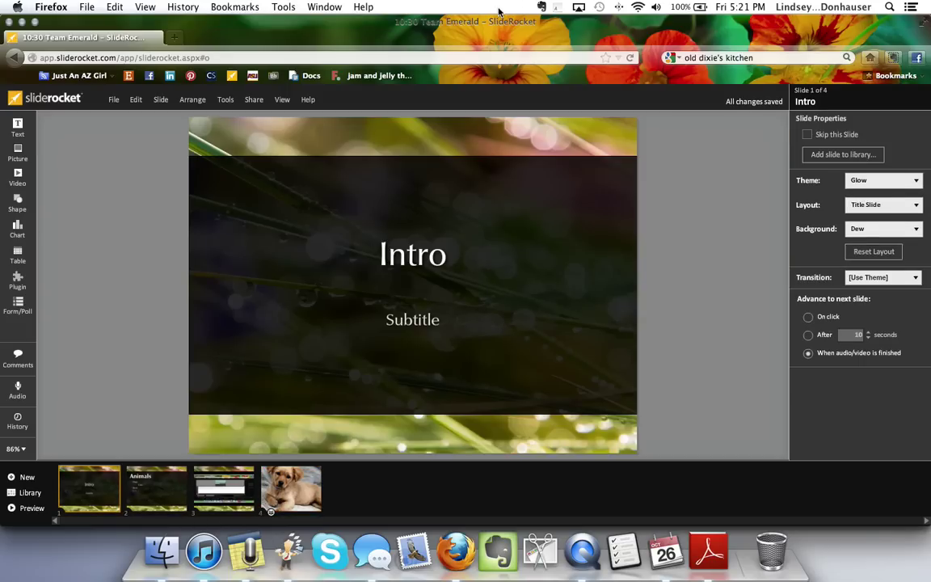
Play the presentation from the start through to the video slide and close the preview
left_click(282, 100)
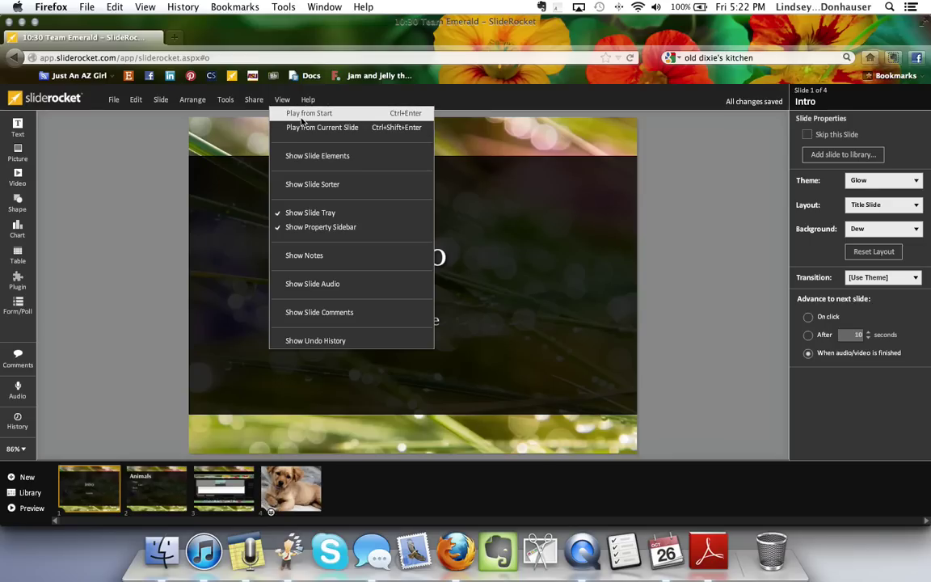
left_click(301, 114)
left_click(690, 284)
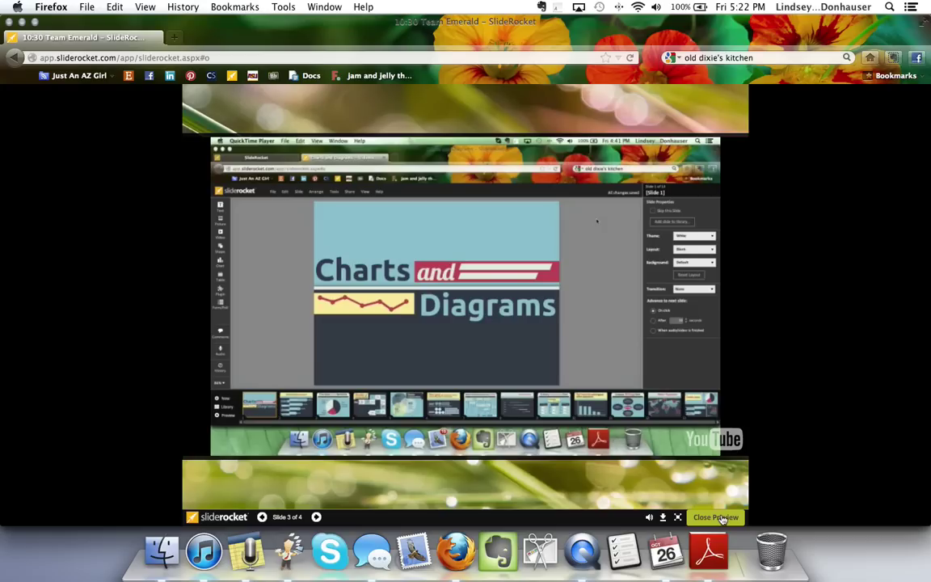
left_click(715, 517)
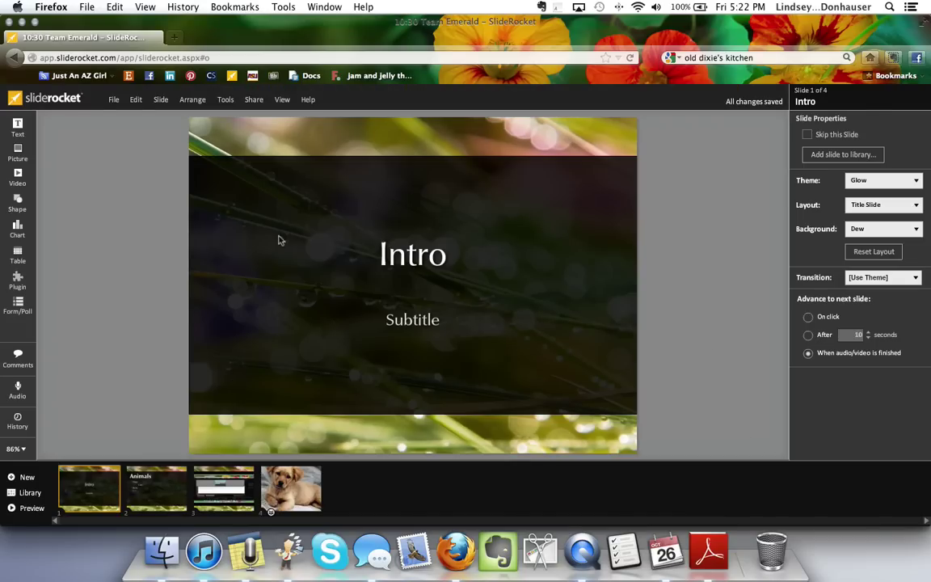
Show the Intro slide's elements list, place it beside the slide, and select the Title and SubTitle elements in turn
left_click(281, 101)
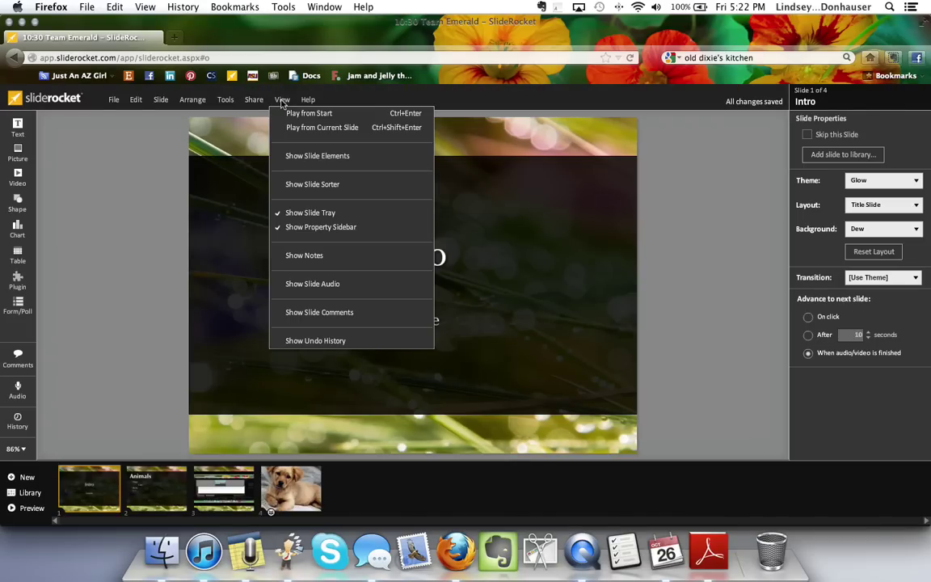
left_click(311, 156)
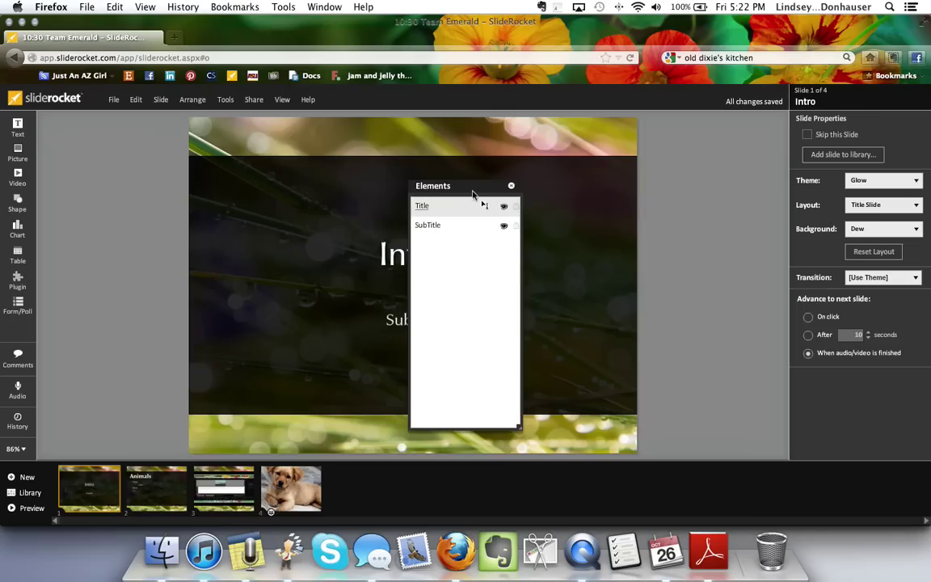
left_click_drag(466, 189, 725, 133)
left_click(720, 151)
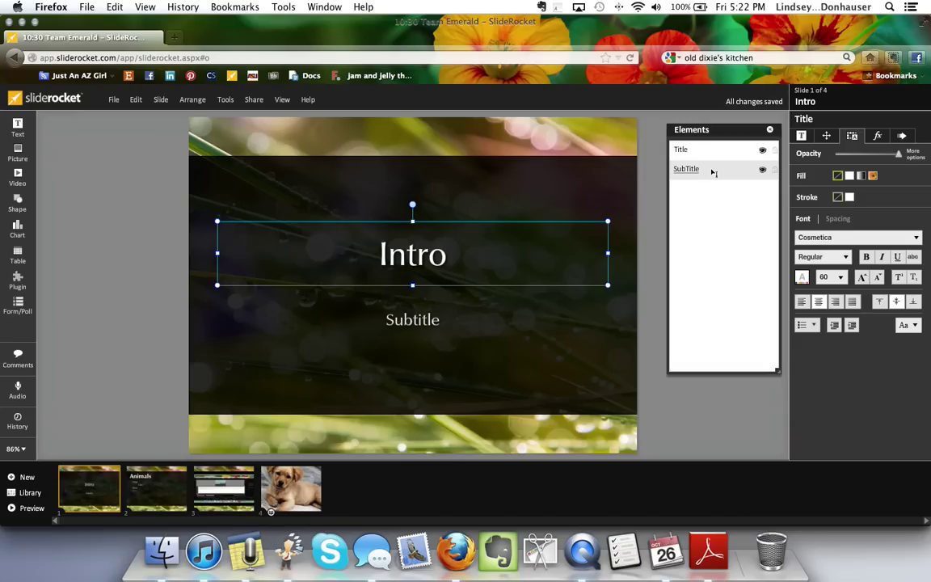
left_click(709, 172)
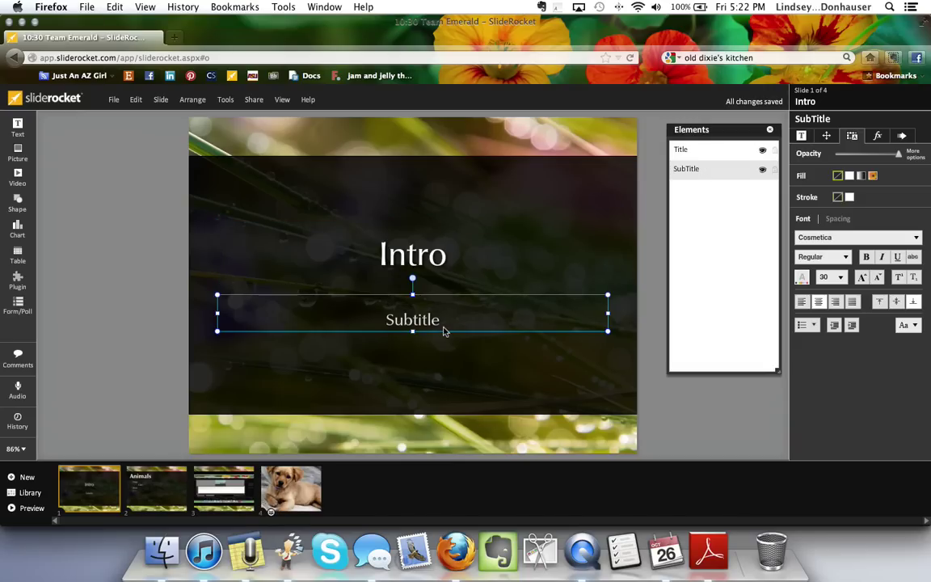
left_click(697, 150)
left_click(708, 170)
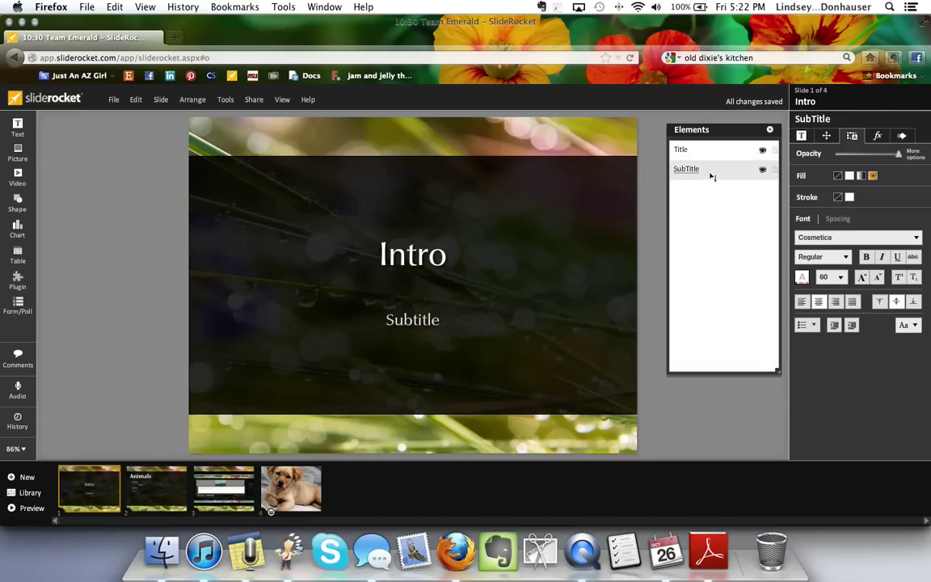
Hide and reshow the Title element of the Intro slide and lock it
left_click(763, 151)
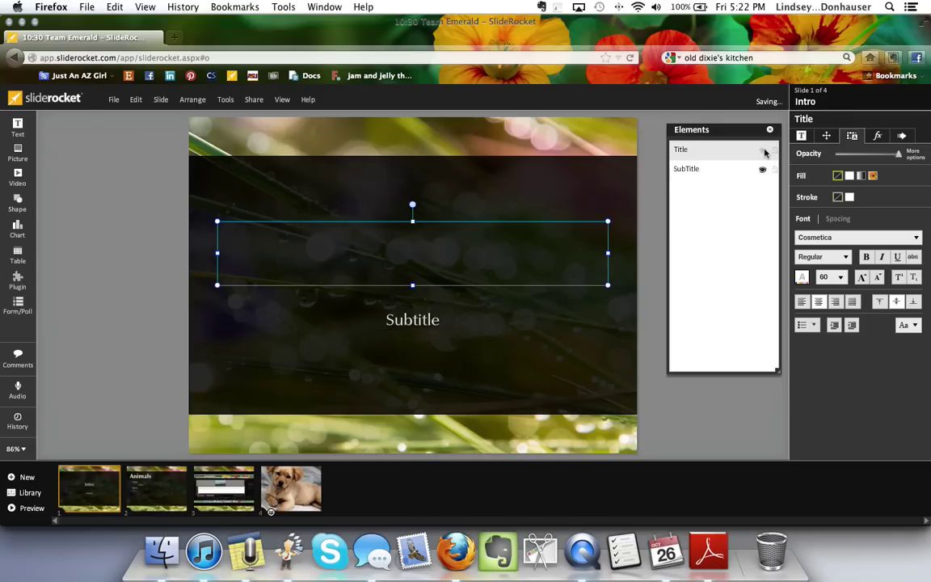
left_click(762, 151)
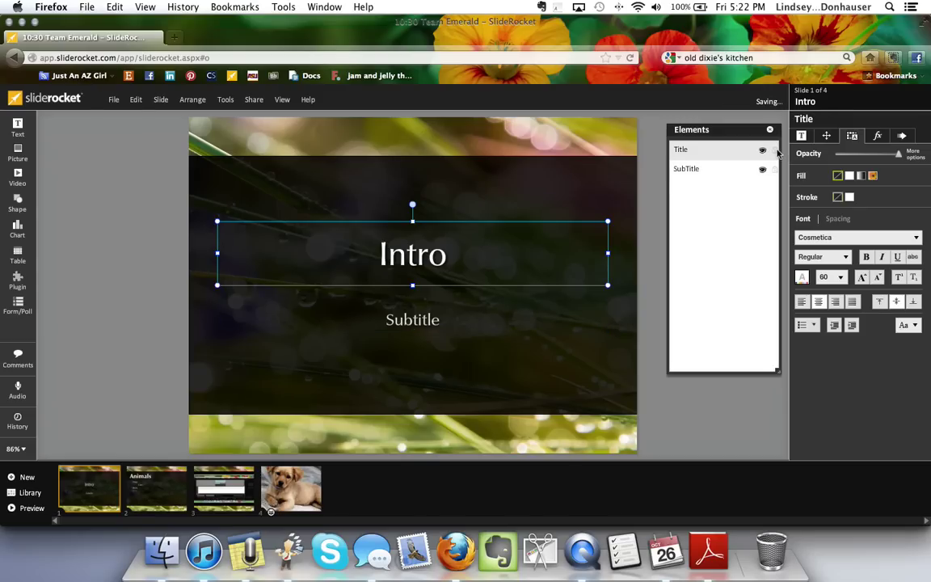
left_click(775, 150)
Move the subtitle above and left of the Intro title, to about x -120, y 132, and lock it in place
left_click(539, 314)
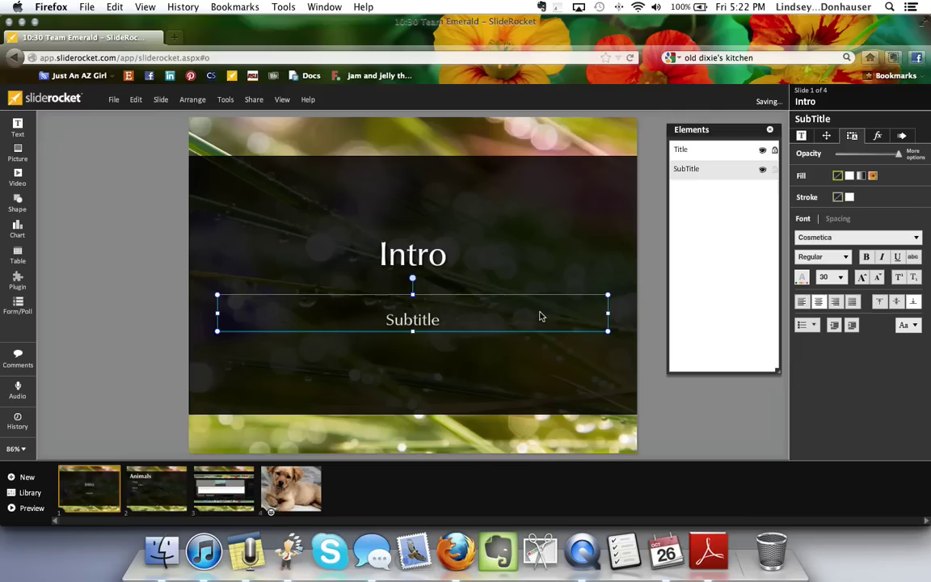
left_click_drag(539, 313, 446, 205)
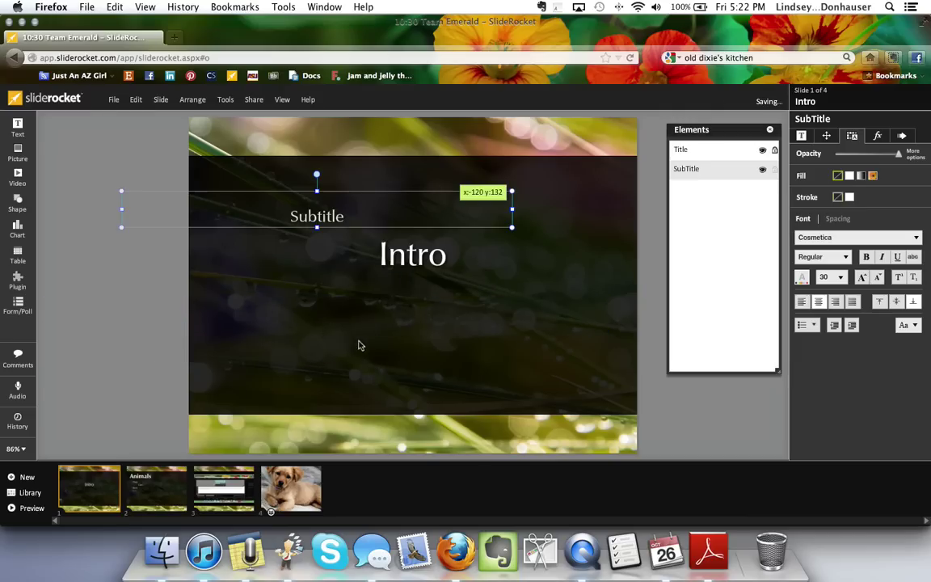
left_click(774, 169)
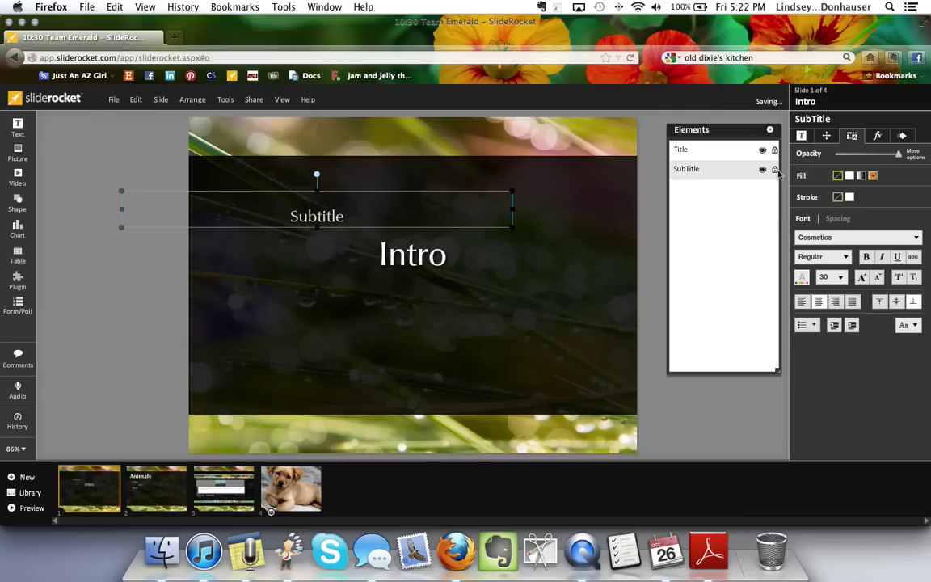
left_click(476, 275)
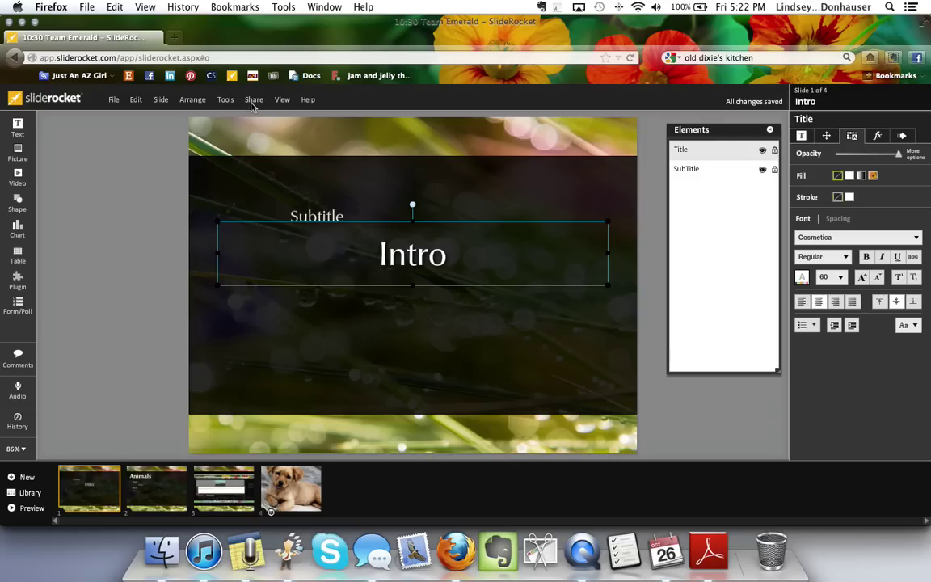
Show the notes area and the slide audio area below the Intro slide
mouse_move(293, 105)
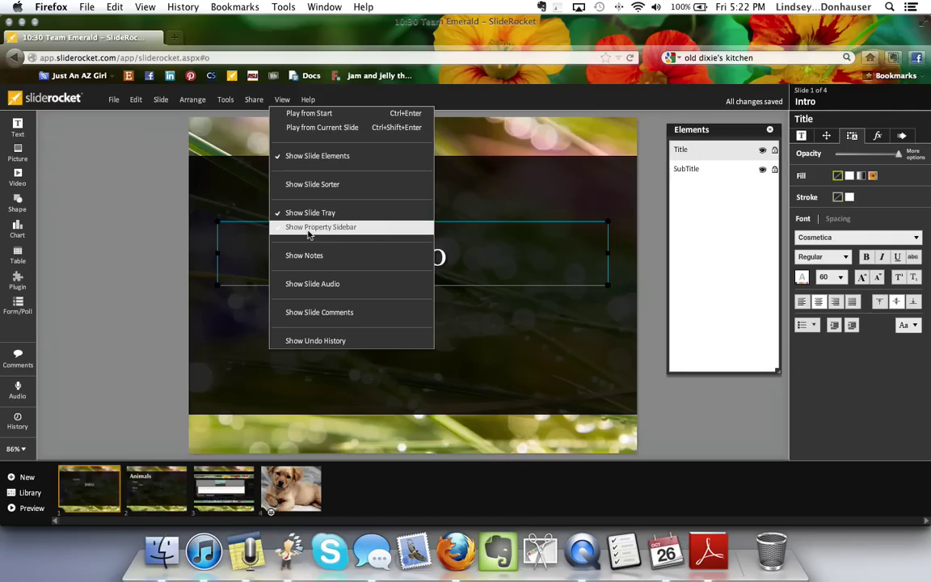
left_click(306, 255)
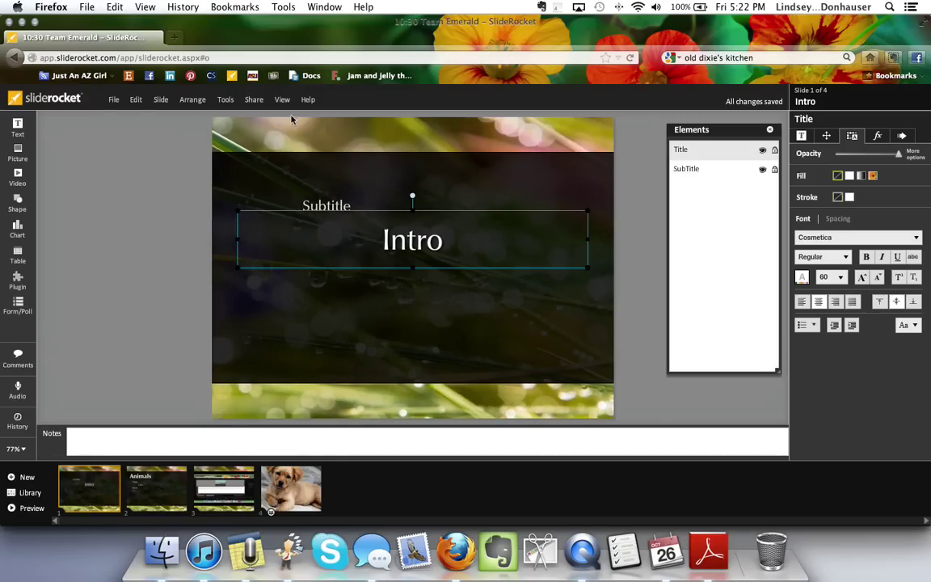
left_click(283, 100)
left_click(295, 284)
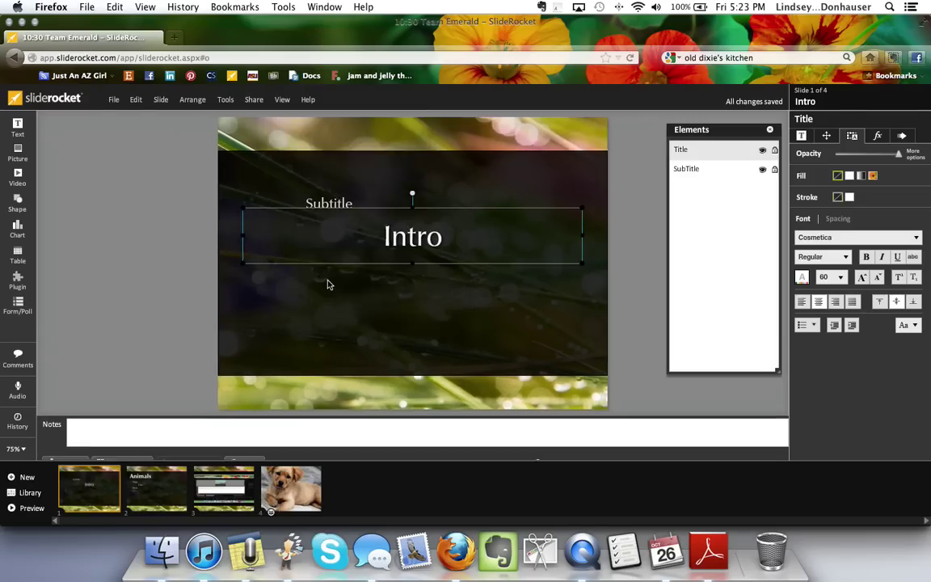
Reorder the slides in the slide sorter, moving the video slide to the end and the Animals slide to third place
left_click(282, 99)
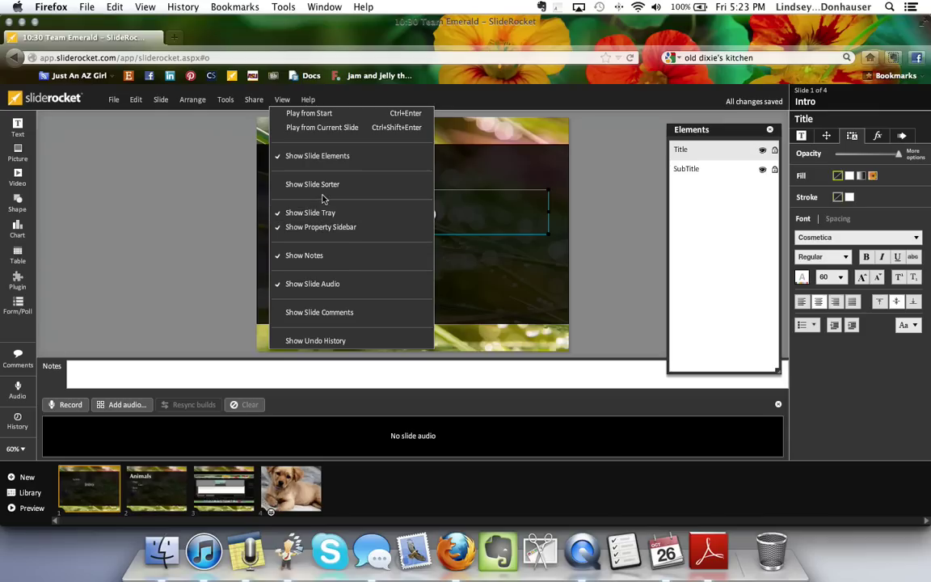
left_click(292, 186)
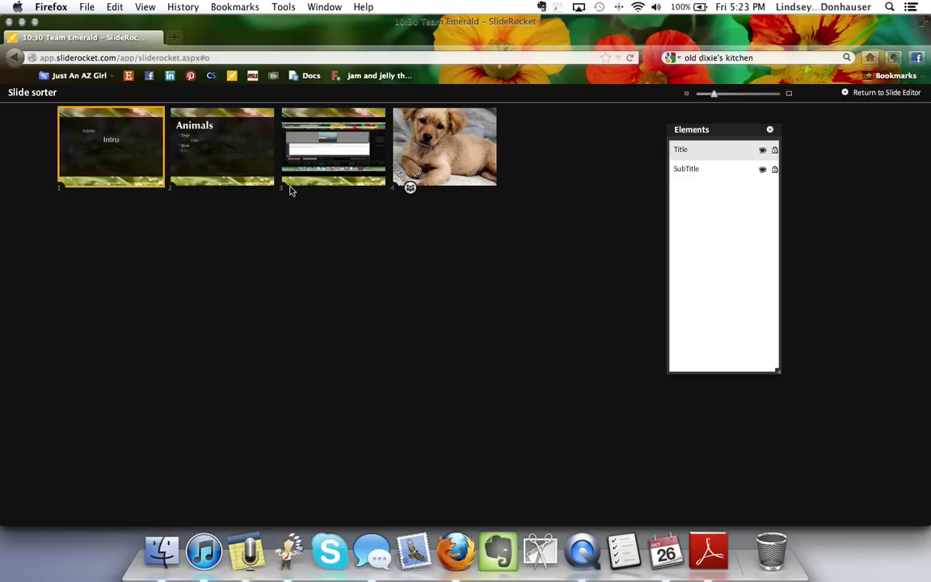
left_click_drag(317, 157, 476, 171)
left_click_drag(264, 162, 366, 162)
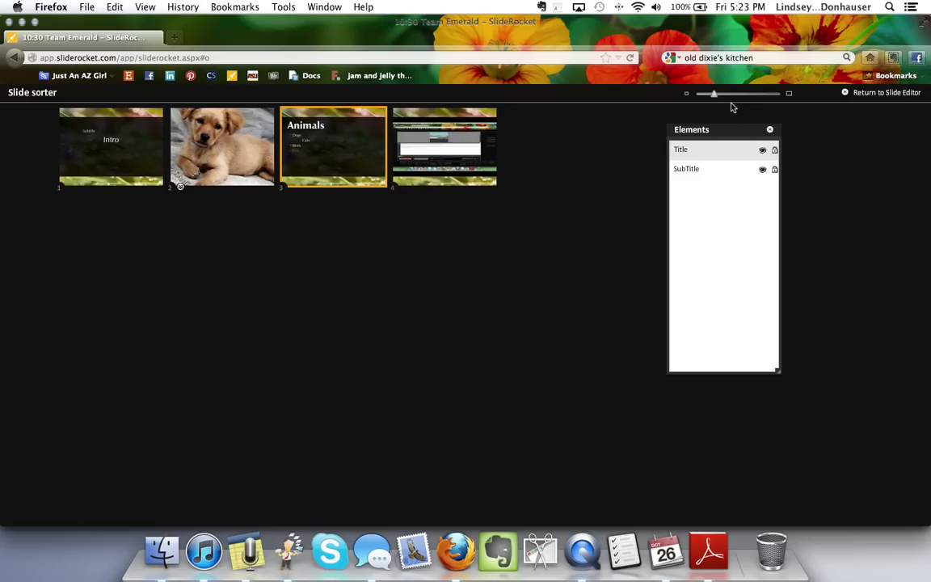
Enlarge the slide sorter thumbnails to the maximum, close the Elements list and return to the slide editor
mouse_move(716, 98)
left_click_drag(715, 96, 780, 95)
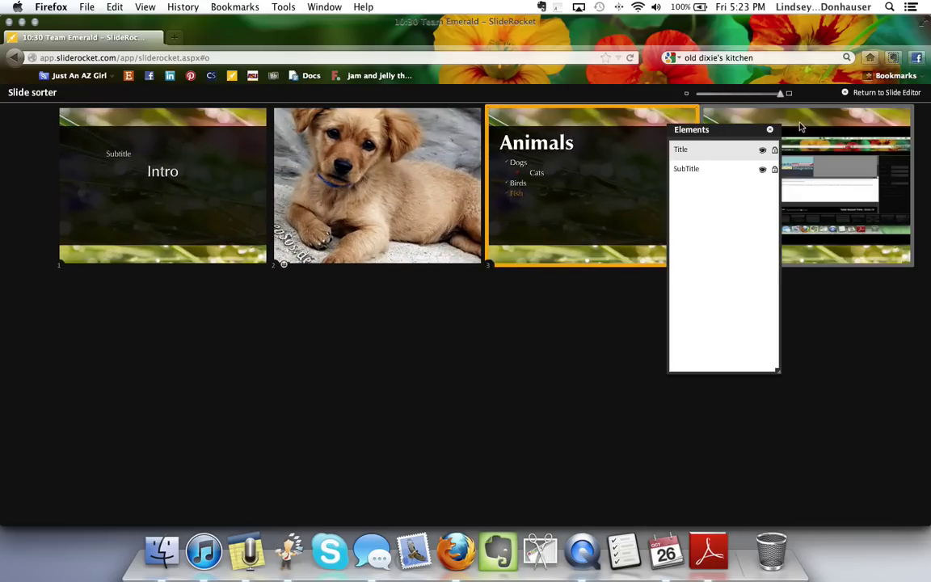
left_click(769, 130)
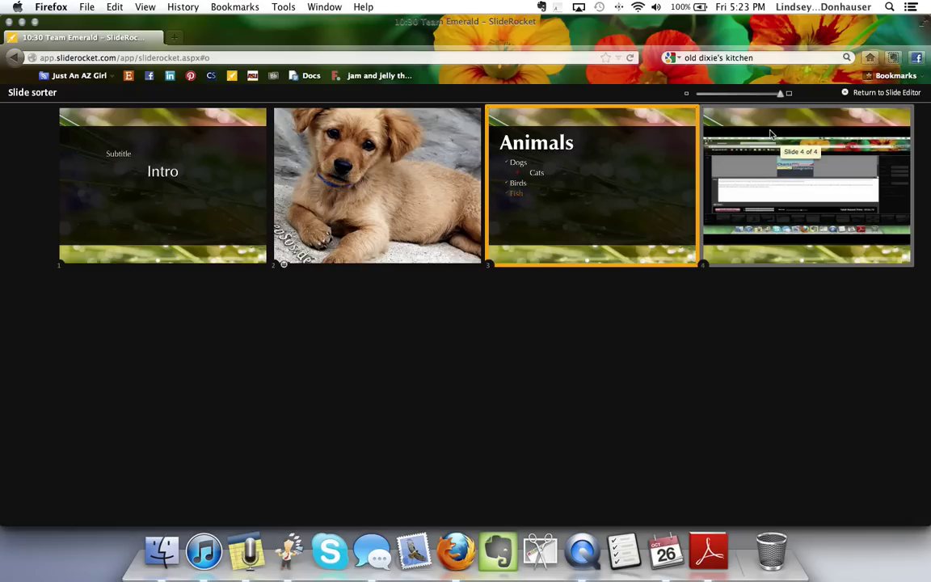
left_click(872, 94)
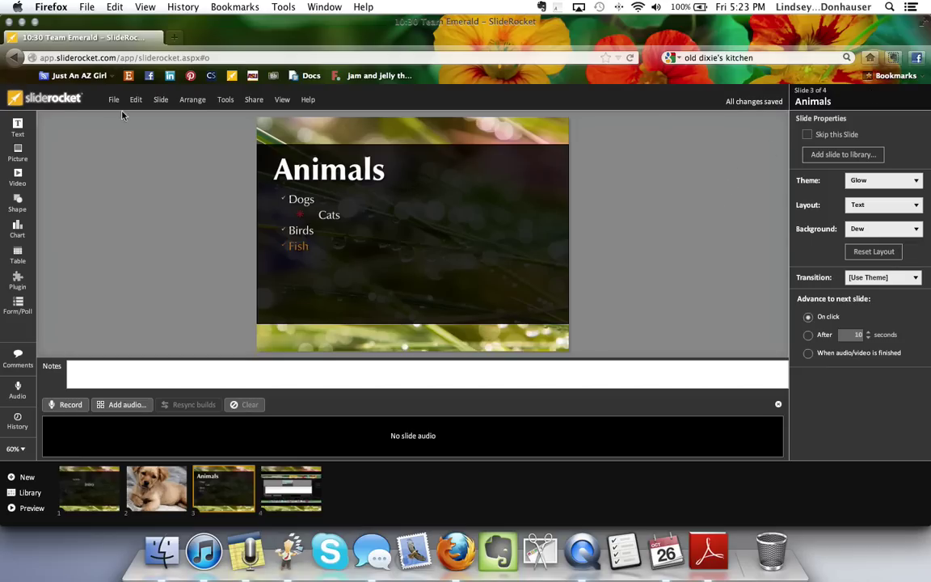
Review the help options and the presentation settings for aspect ratio, playback and soundtrack, and close the settings without changes
left_click(308, 100)
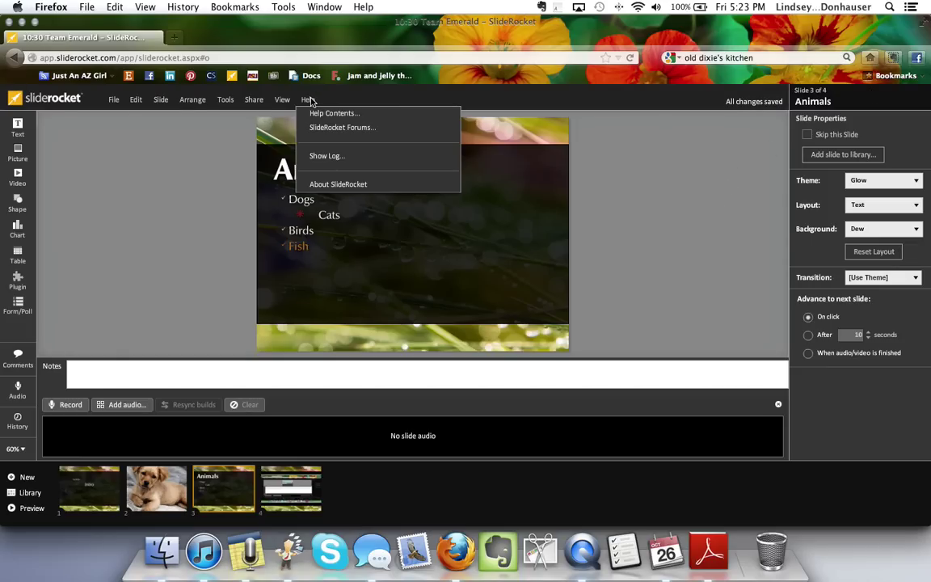
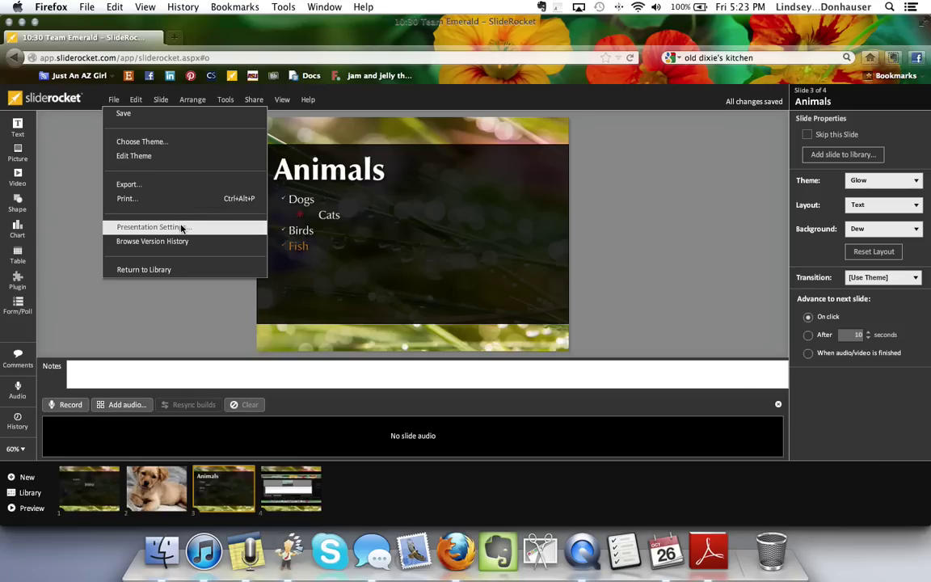
left_click(180, 227)
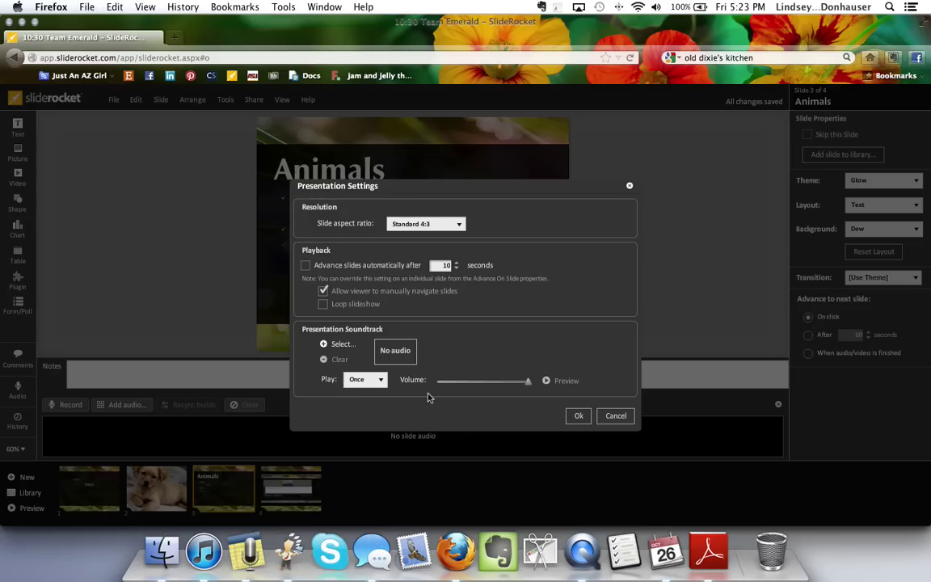
left_click(629, 187)
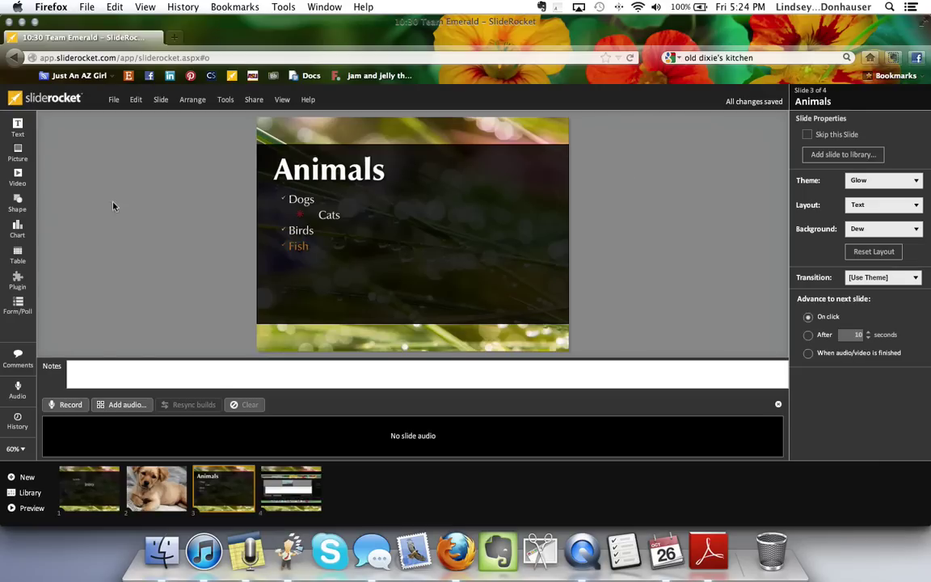